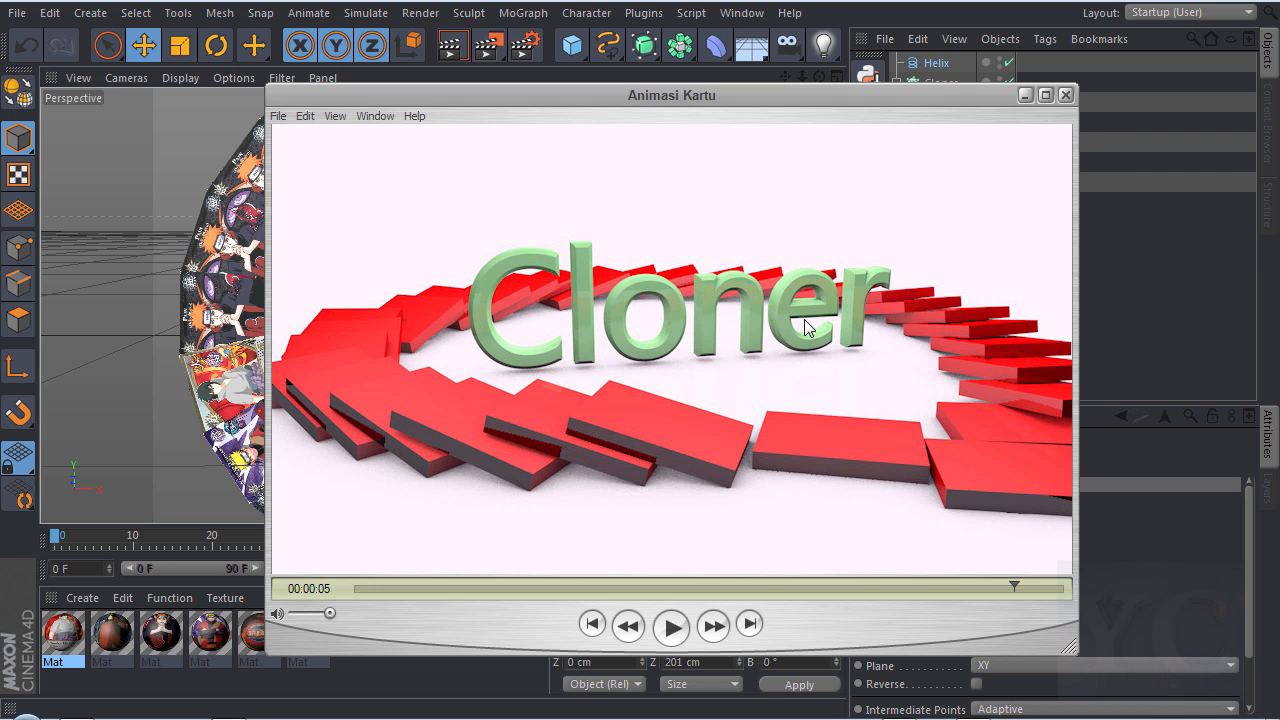
- Play the Animasi Kartu reference video through from the start and return to Cinema 4D
{"action": "left_click_drag", "start_coordinate": [640, 76], "coordinate": [615, 30]}
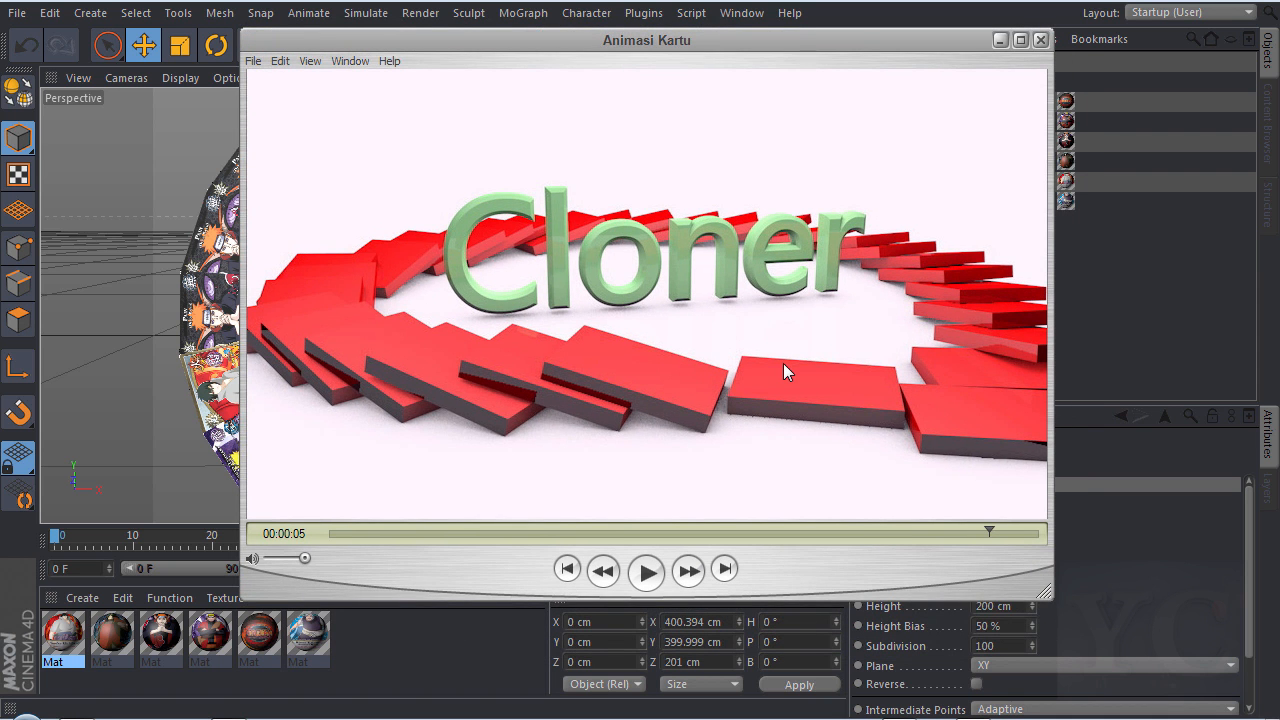
{"action": "left_click", "coordinate": [435, 527]}
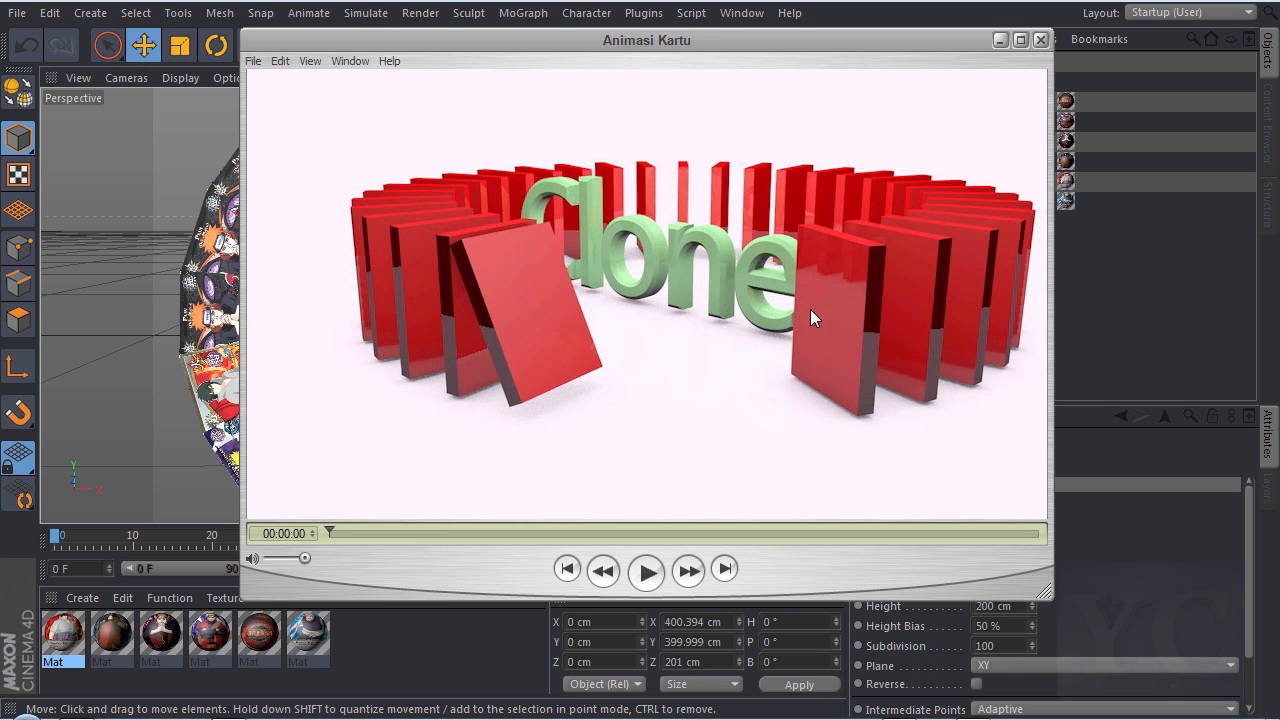
{"action": "left_click", "coordinate": [647, 572]}
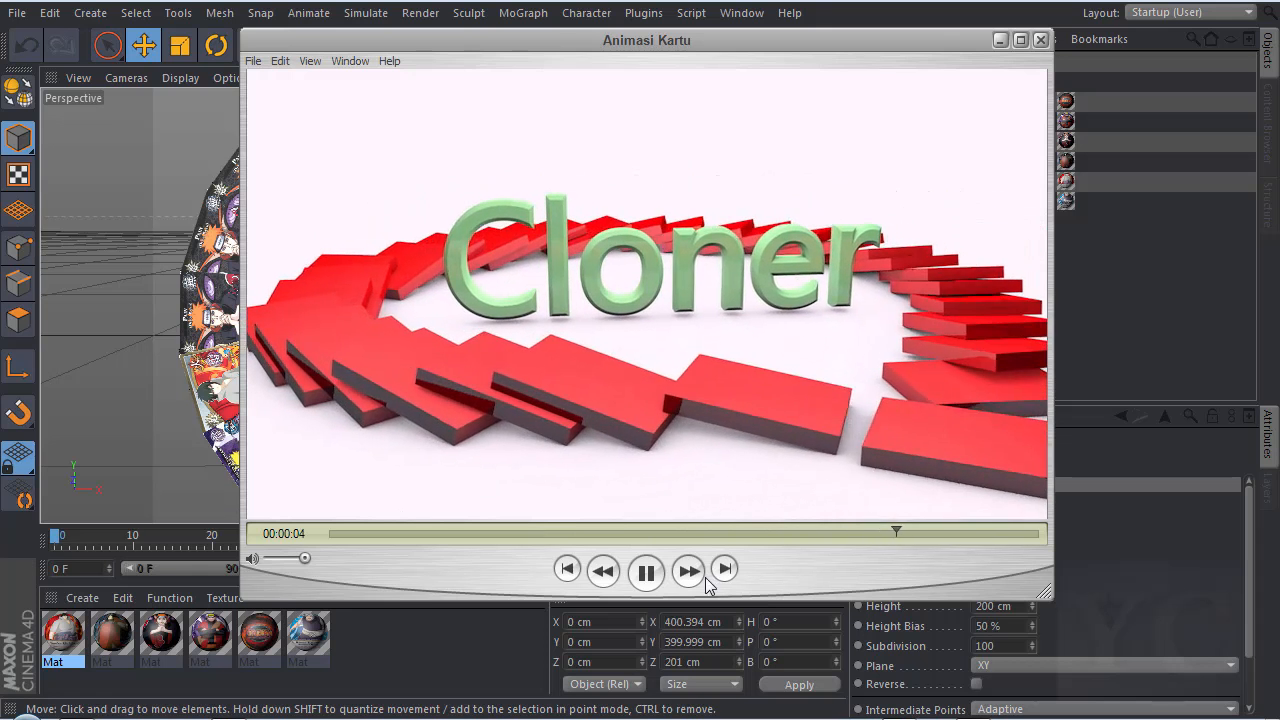
{"action": "left_click", "coordinate": [647, 570]}
{"action": "left_click_drag", "start_coordinate": [774, 530], "coordinate": [329, 533]}
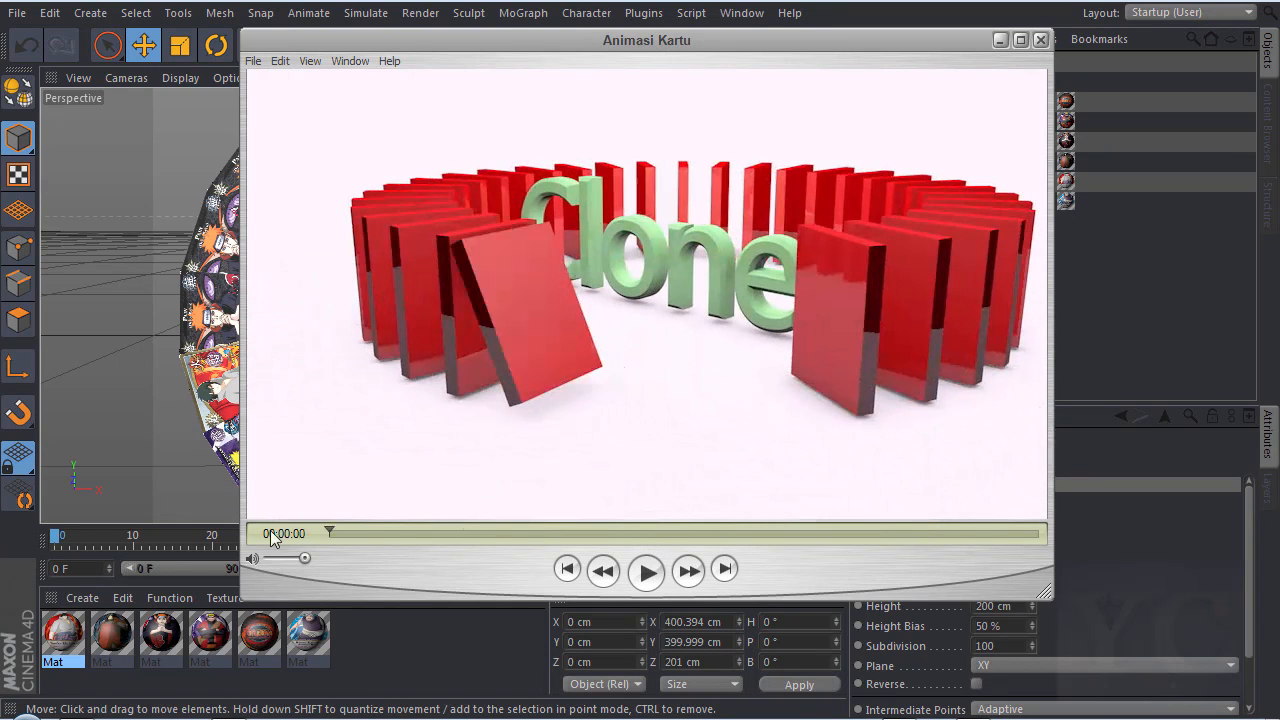
{"action": "left_click", "coordinate": [650, 572]}
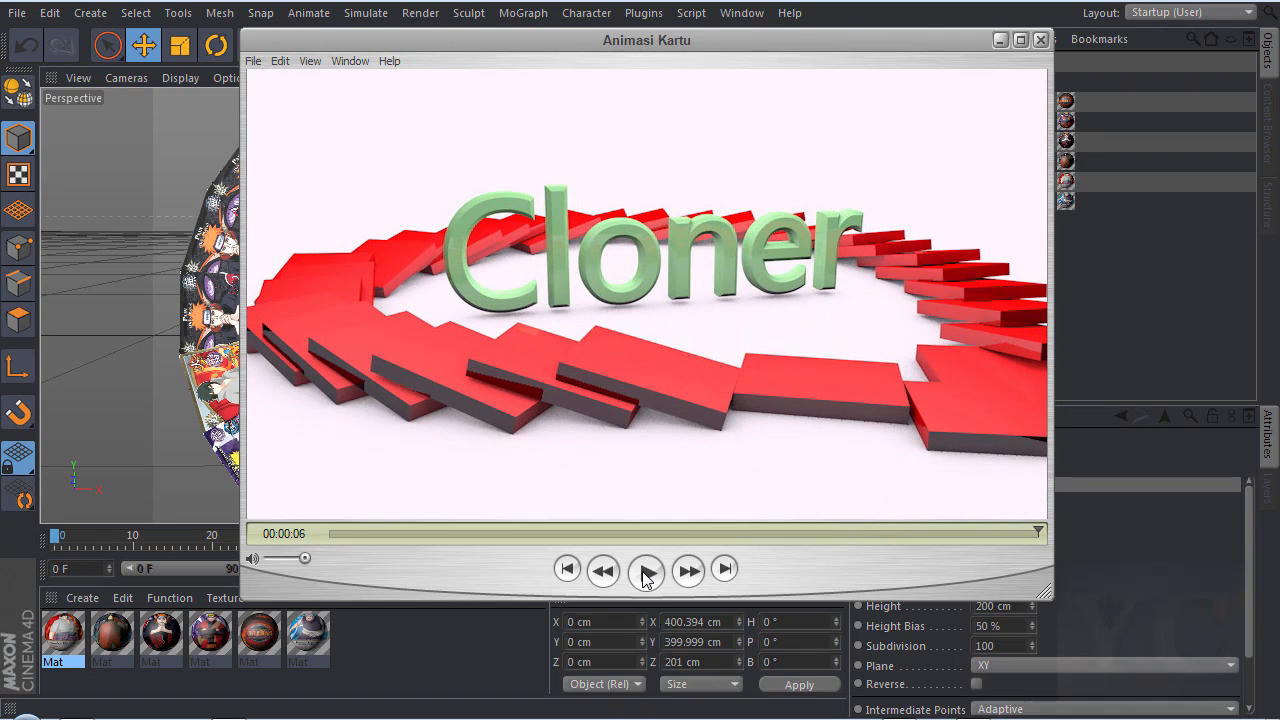
{"action": "left_click", "coordinate": [646, 572]}
{"action": "left_click", "coordinate": [462, 2]}
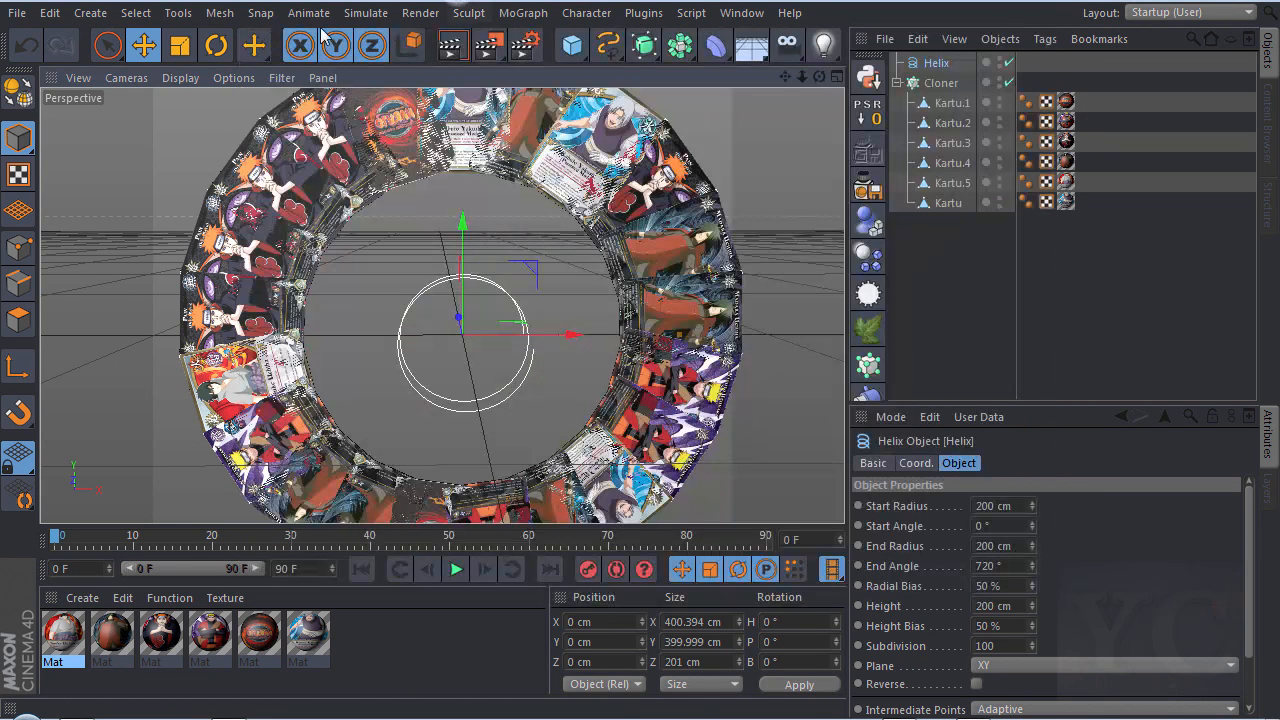
- Create a new empty project
{"action": "left_click", "coordinate": [20, 12]}
{"action": "left_click", "coordinate": [45, 44]}
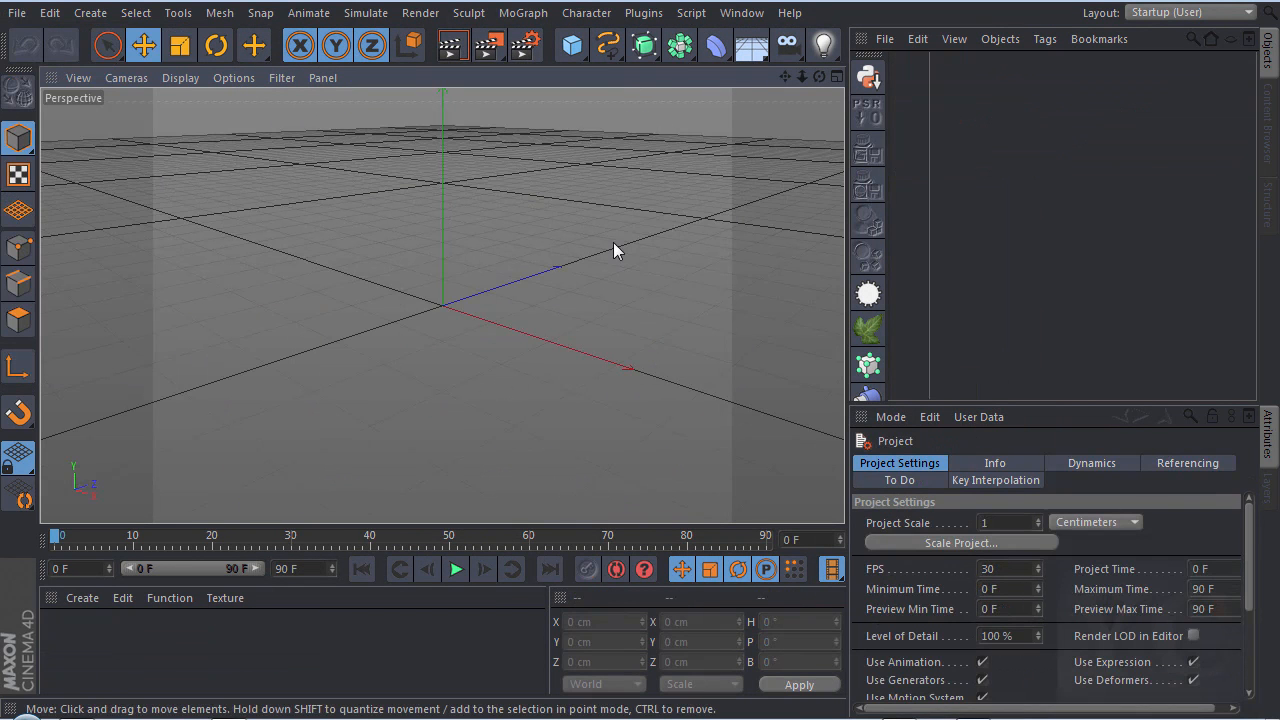
{"action": "left_click_drag", "start_coordinate": [819, 77], "coordinate": [852, 92]}
{"action": "left_click_drag", "start_coordinate": [384, 252], "coordinate": [398, 220], "text": "alt"}
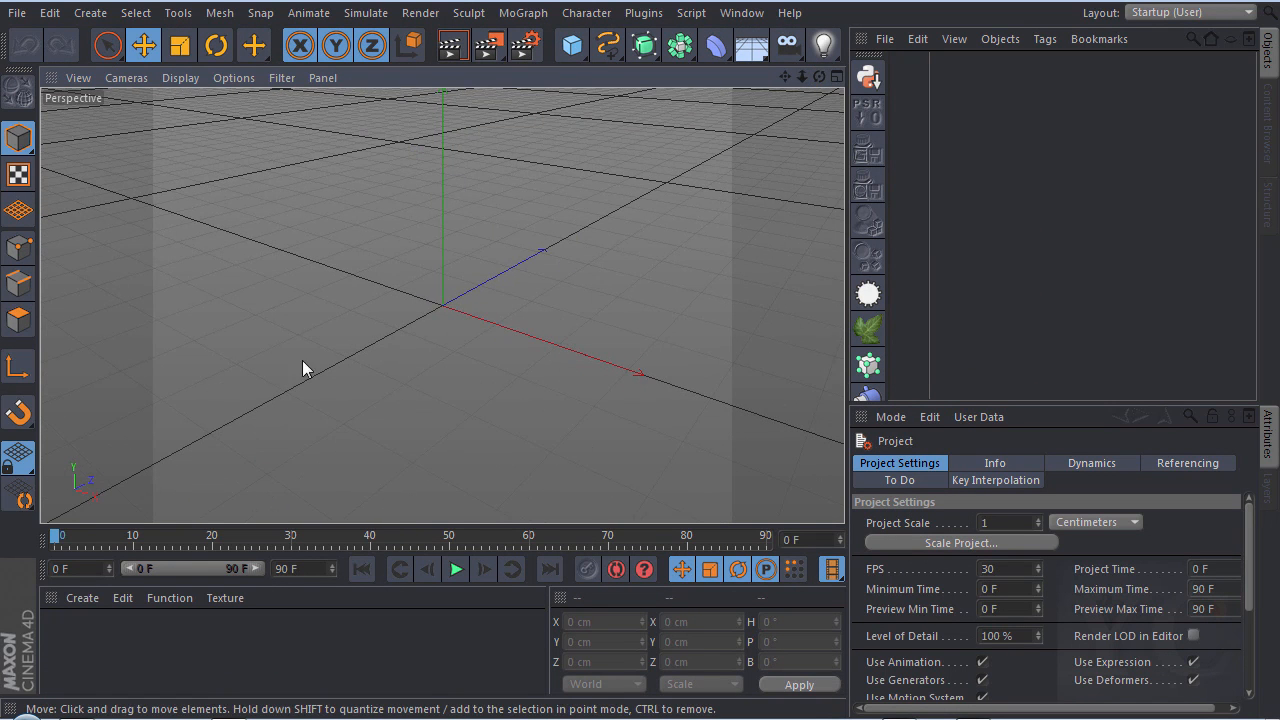
- Add a Helix spline to the scene
{"action": "left_click", "coordinate": [610, 48]}
{"action": "left_click", "coordinate": [637, 78]}
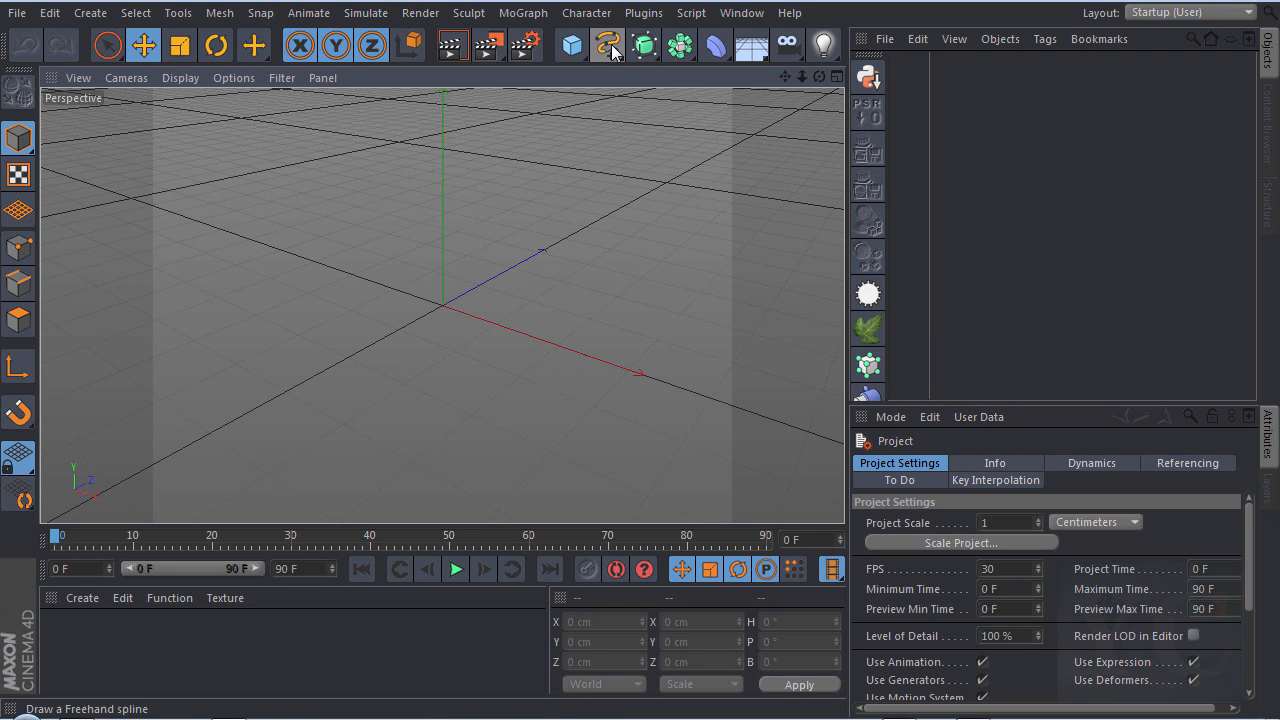
{"action": "left_click", "coordinate": [88, 13]}
{"action": "mouse_move", "coordinate": [108, 205]}
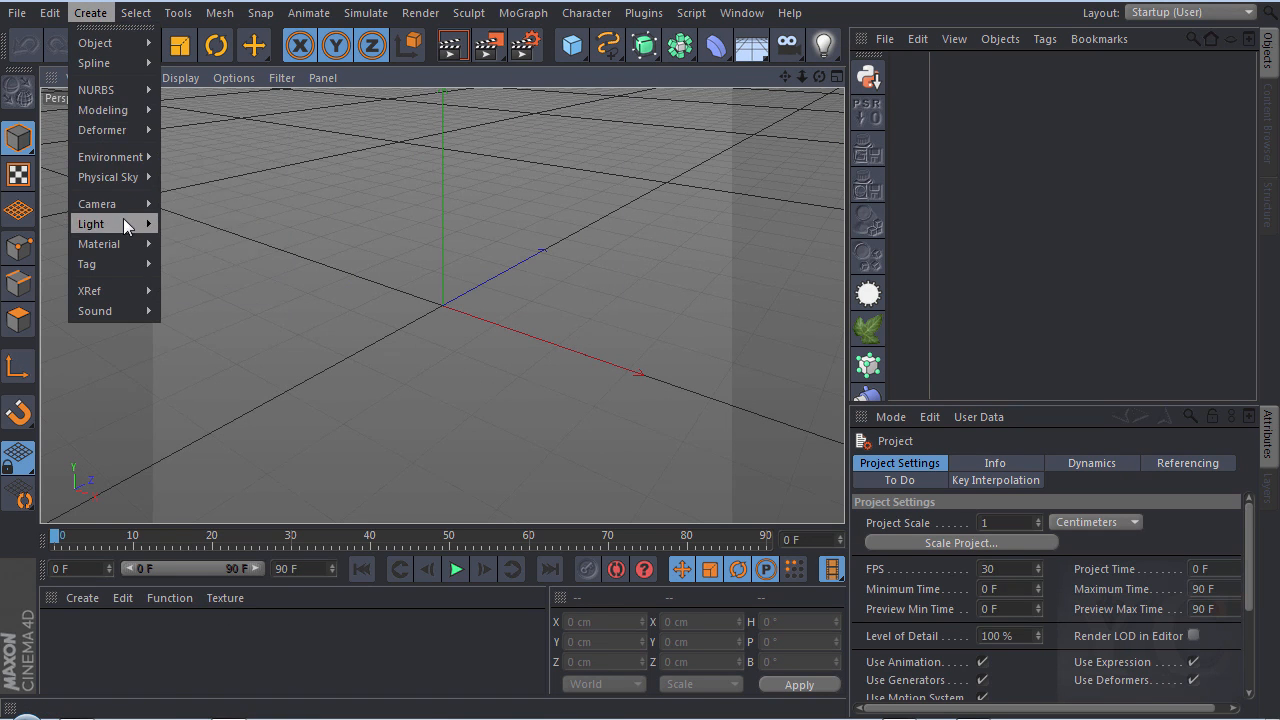
{"action": "mouse_move", "coordinate": [122, 60]}
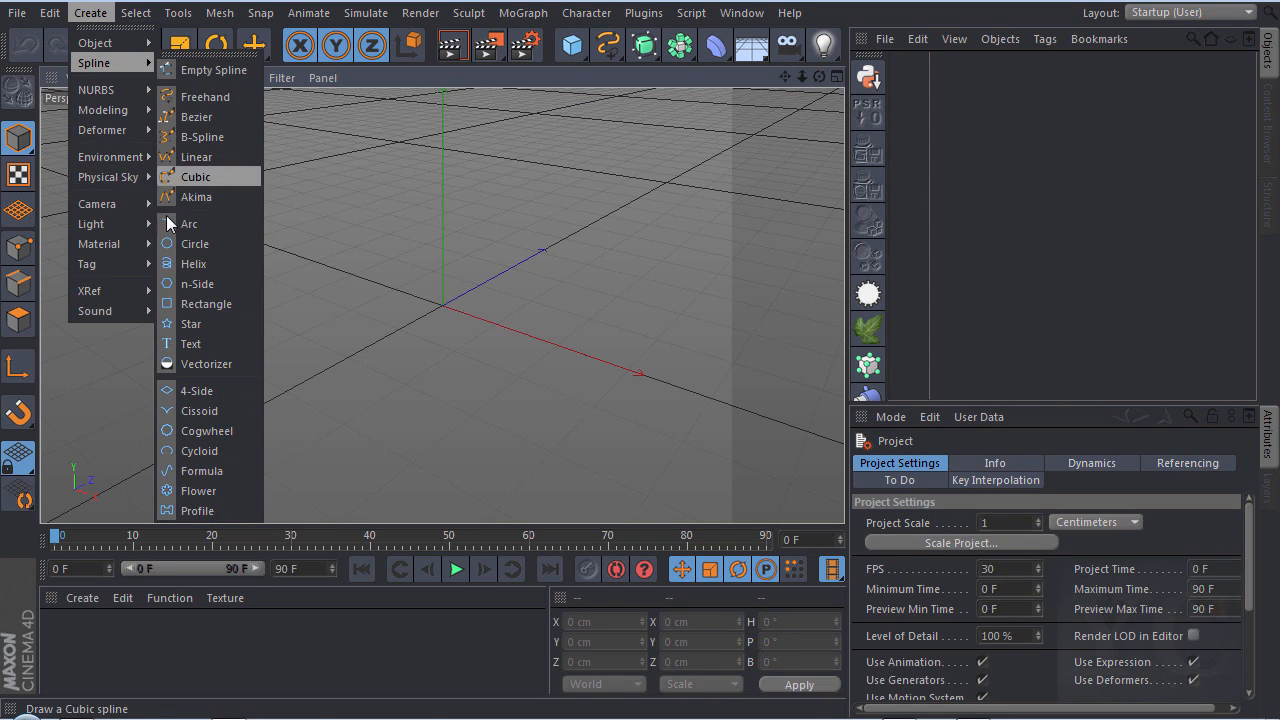
{"action": "left_click", "coordinate": [185, 265]}
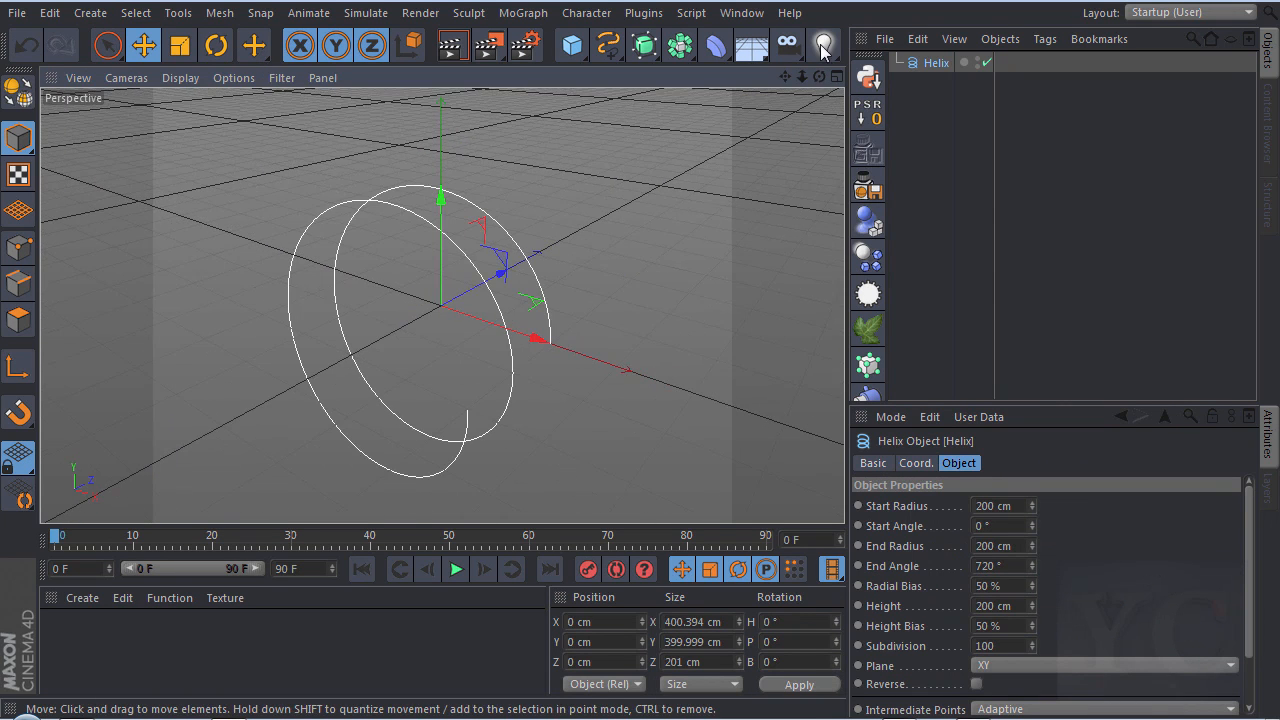
{"action": "left_click_drag", "start_coordinate": [820, 76], "coordinate": [820, 130]}
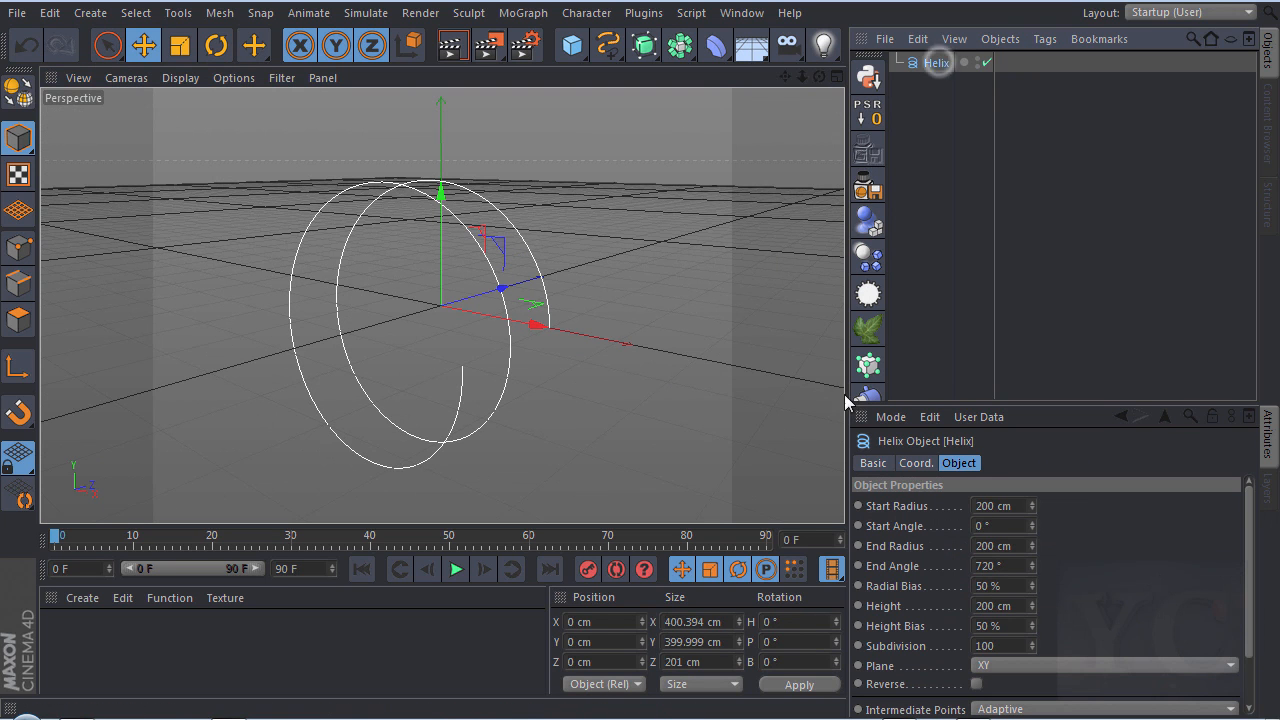
- Switch to the Animasi Kartu video, replay it from the beginning, pause it near the end and return to Cinema 4D
{"action": "left_click", "coordinate": [974, 716]}
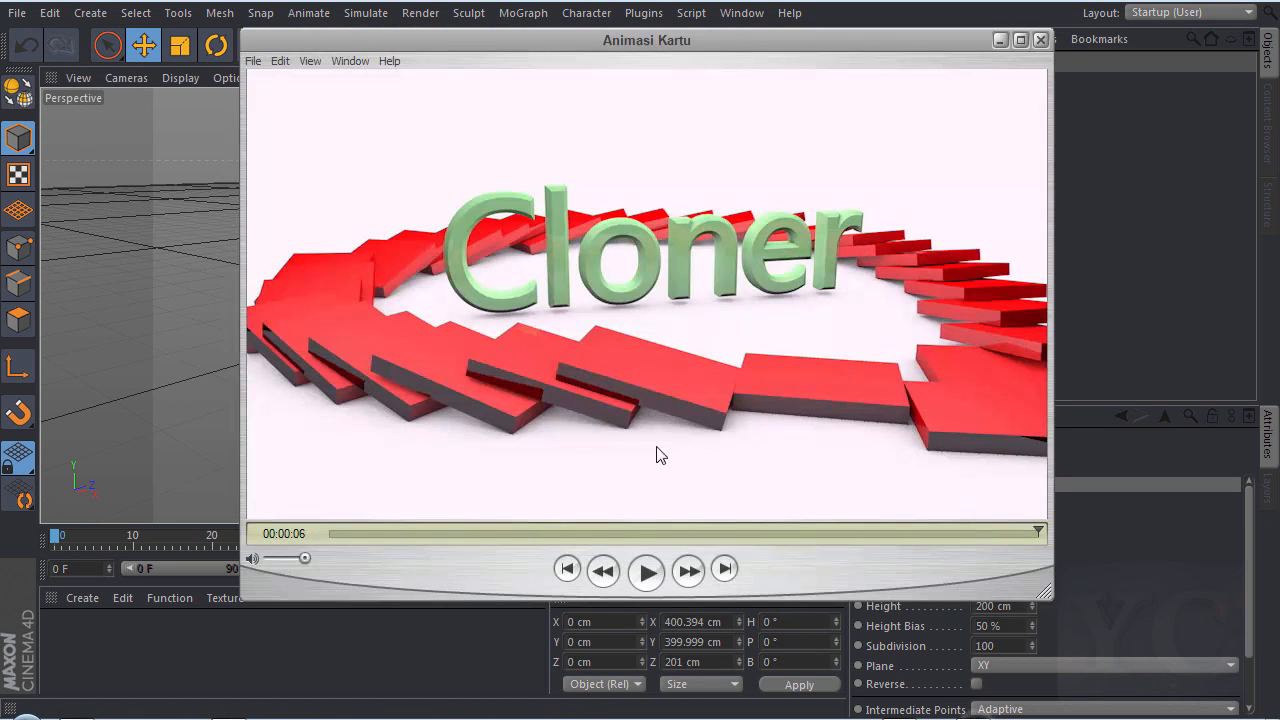
{"action": "left_click", "coordinate": [567, 569]}
{"action": "left_click", "coordinate": [646, 572]}
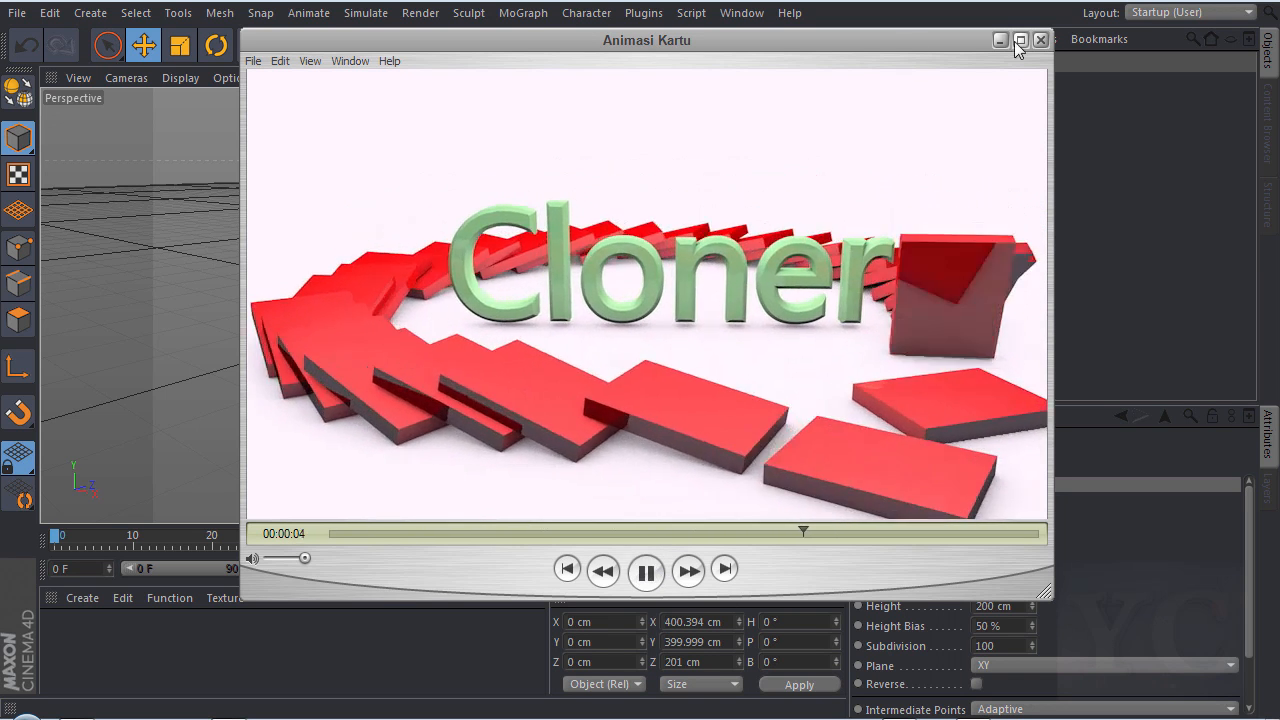
{"action": "left_click", "coordinate": [649, 566]}
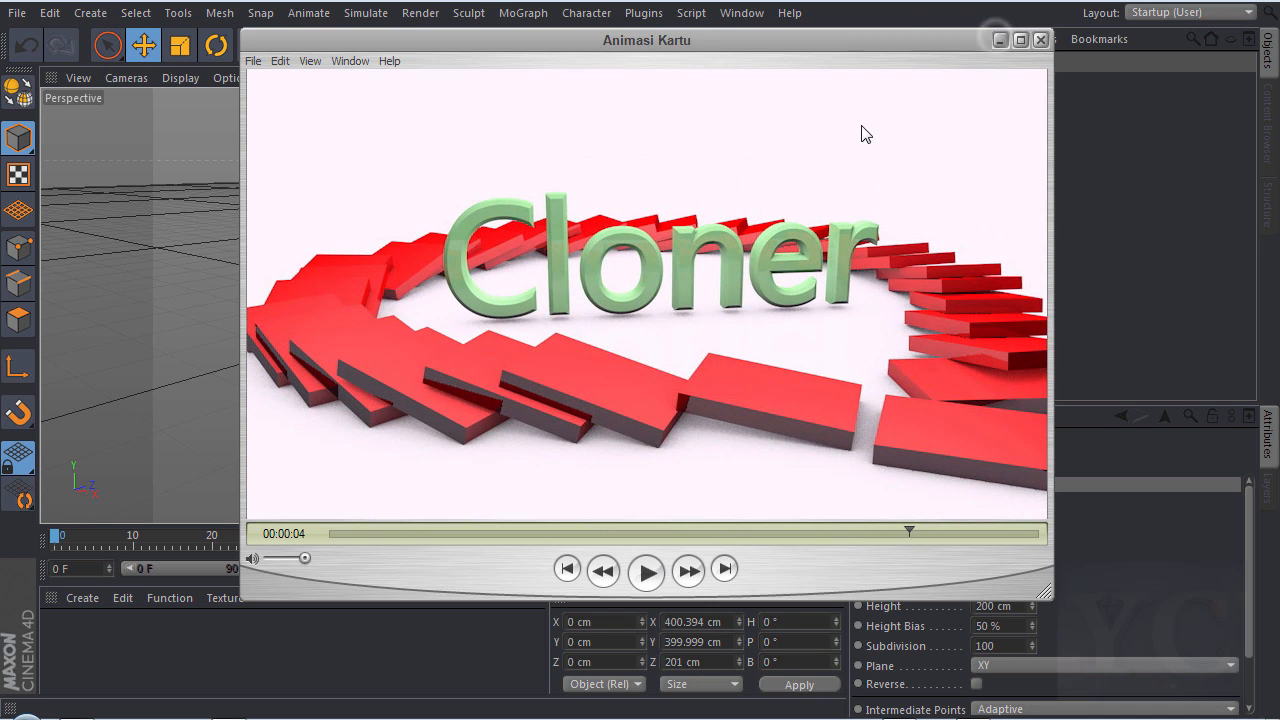
{"action": "left_click", "coordinate": [999, 39]}
- Set the helix's plane to XZ
{"action": "left_click", "coordinate": [920, 67]}
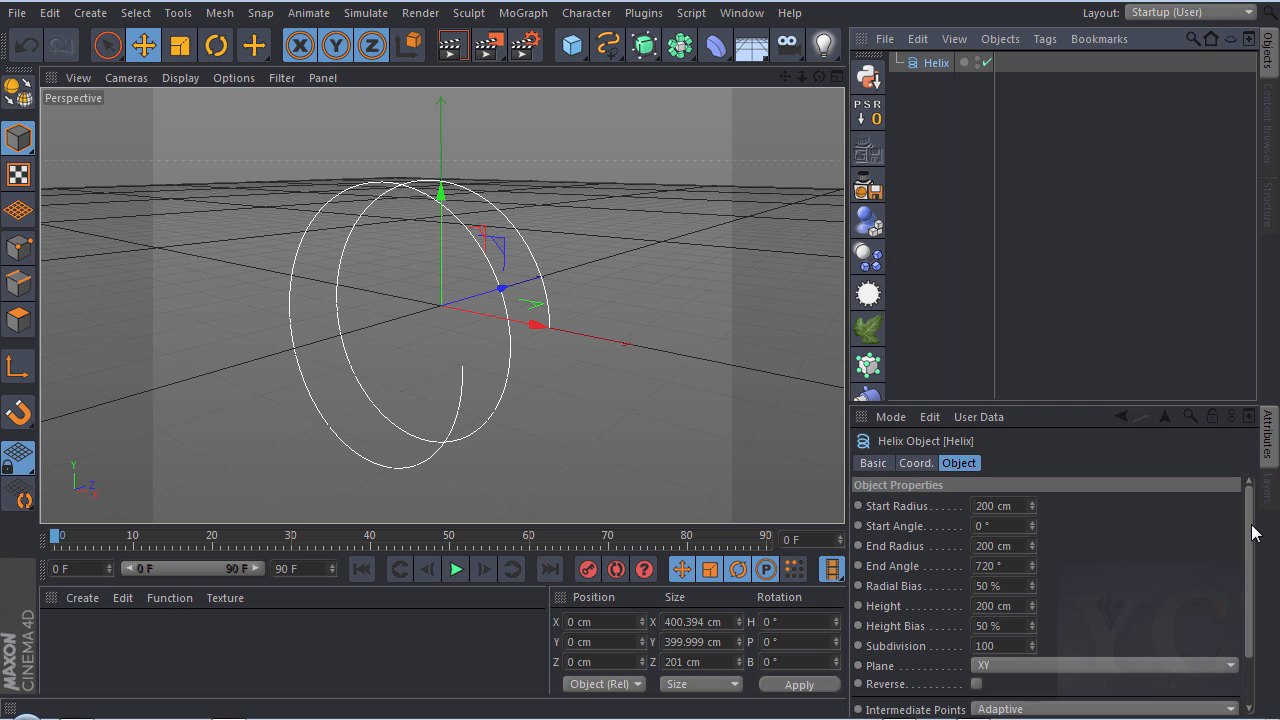
{"action": "scroll", "coordinate": [1256, 545], "scroll_direction": "down", "scroll_amount": 3}
{"action": "left_click", "coordinate": [1039, 601]}
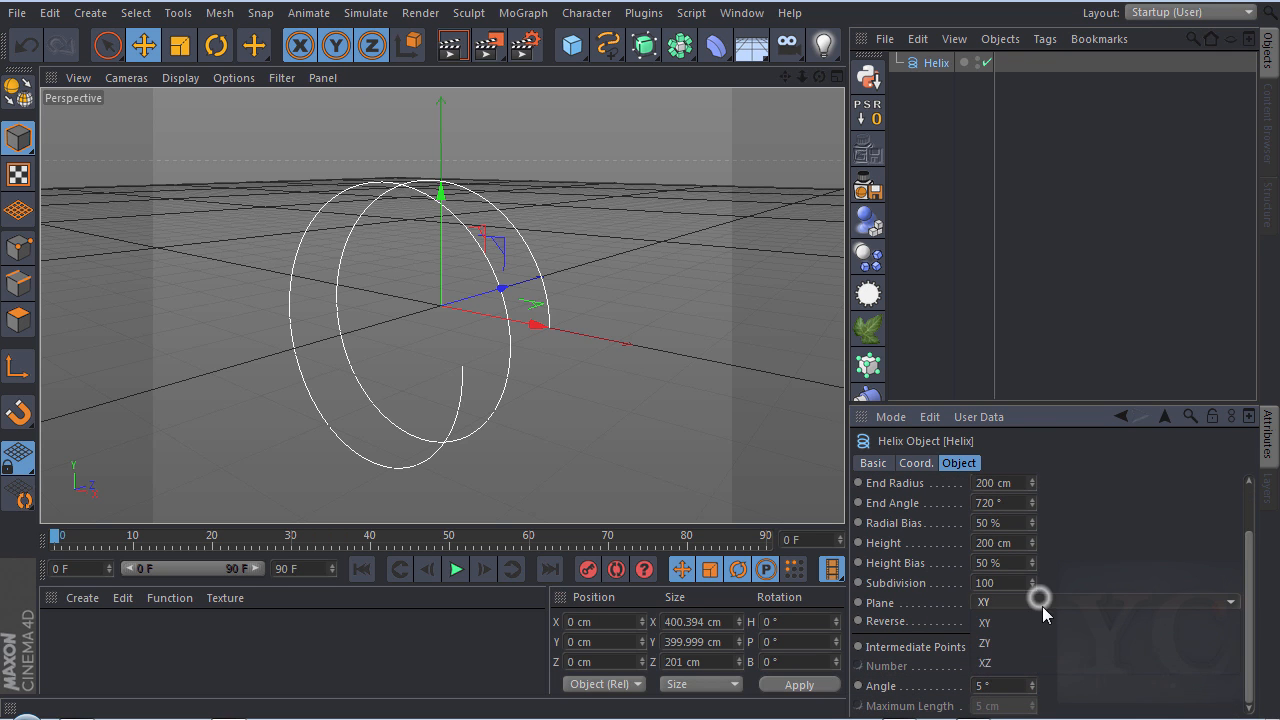
{"action": "left_click", "coordinate": [1043, 661]}
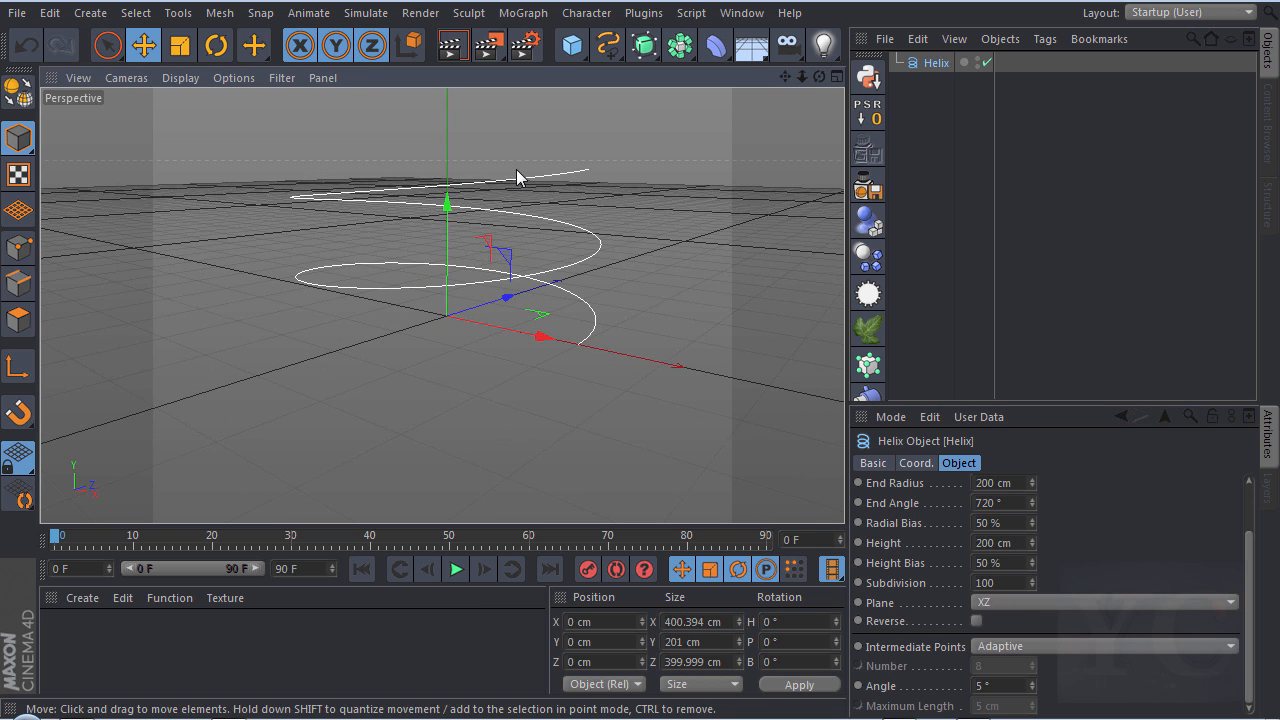
- Flatten the helix by setting its height to 0 cm
{"action": "scroll", "coordinate": [512, 165], "scroll_direction": "up", "scroll_amount": 1}
{"action": "left_click_drag", "start_coordinate": [1017, 544], "coordinate": [870, 543]}
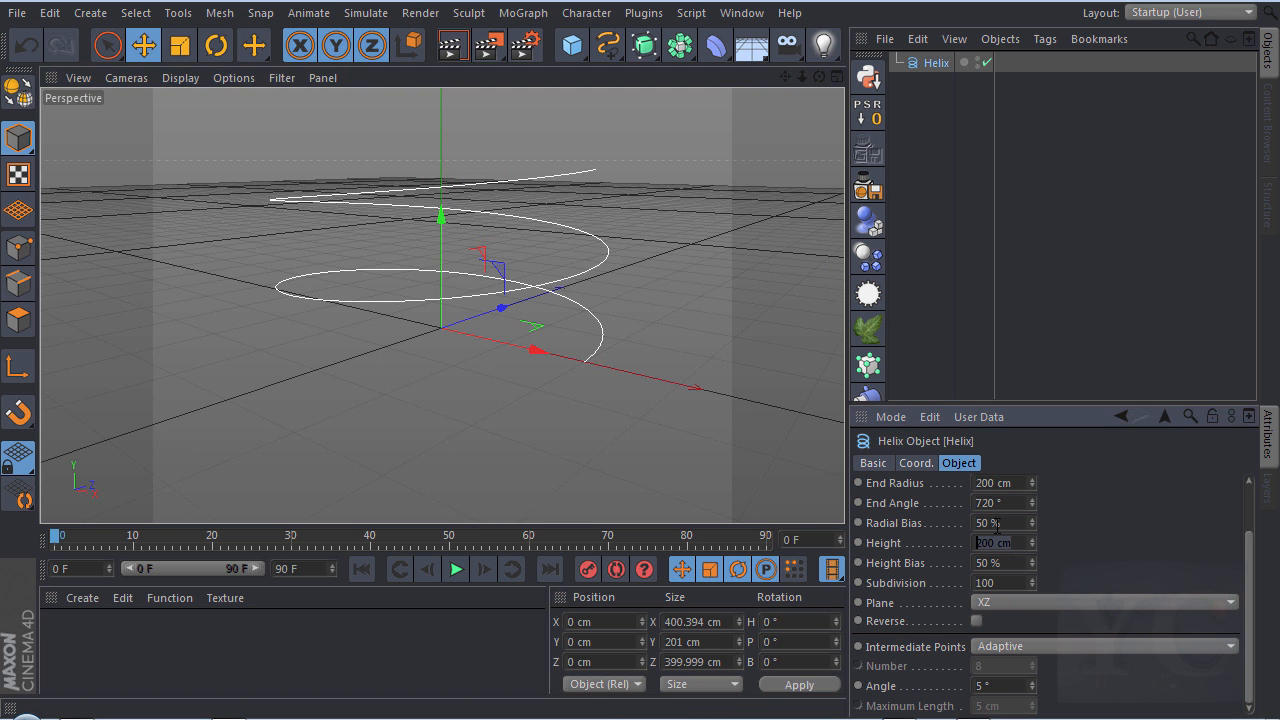
{"action": "type", "text": "0"}
{"action": "key", "text": "Return"}
{"action": "left_click_drag", "start_coordinate": [600, 320], "coordinate": [375, 430], "text": "alt"}
{"action": "key", "text": "ctrl+shift+z"}
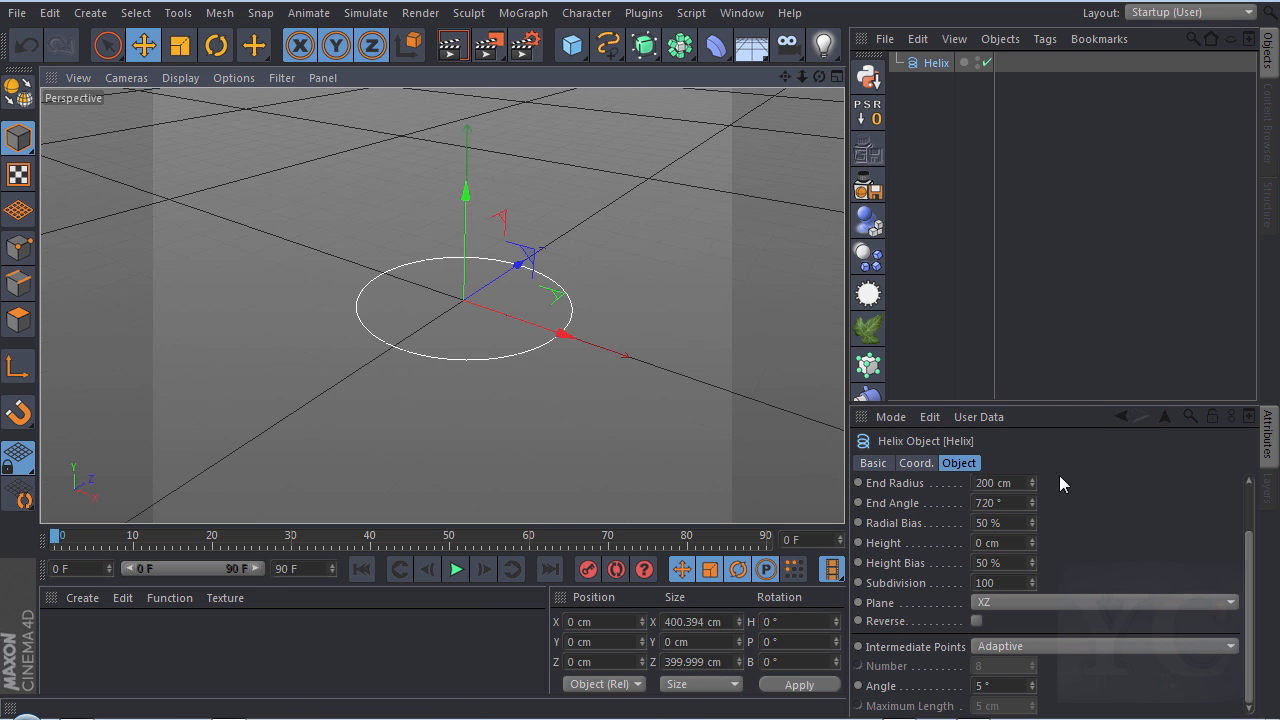
- Widen the helix into a flat spiral by increasing its end radius to about 836 cm
{"action": "left_click", "coordinate": [1035, 481]}
{"action": "left_click_drag", "start_coordinate": [1035, 481], "coordinate": [1035, 212]}
{"action": "scroll", "coordinate": [471, 134], "scroll_direction": "down", "scroll_amount": 3}
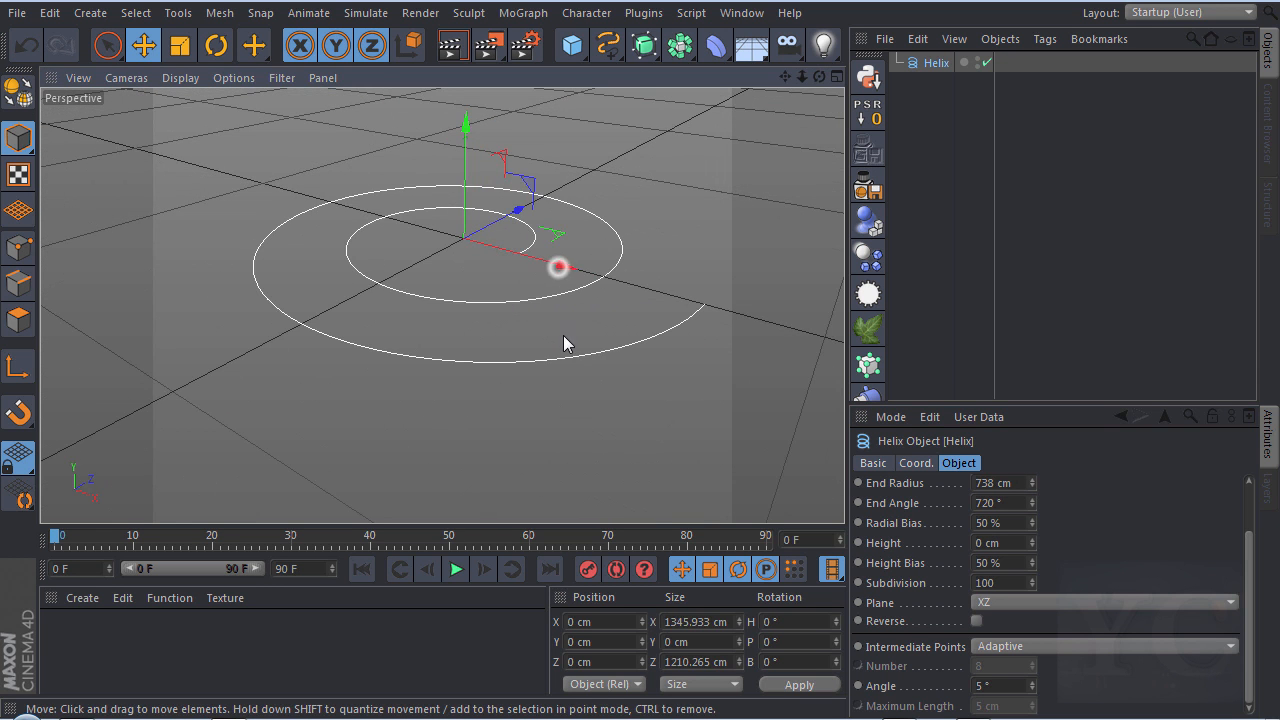
{"action": "left_click_drag", "start_coordinate": [515, 312], "coordinate": [457, 317], "text": "alt"}
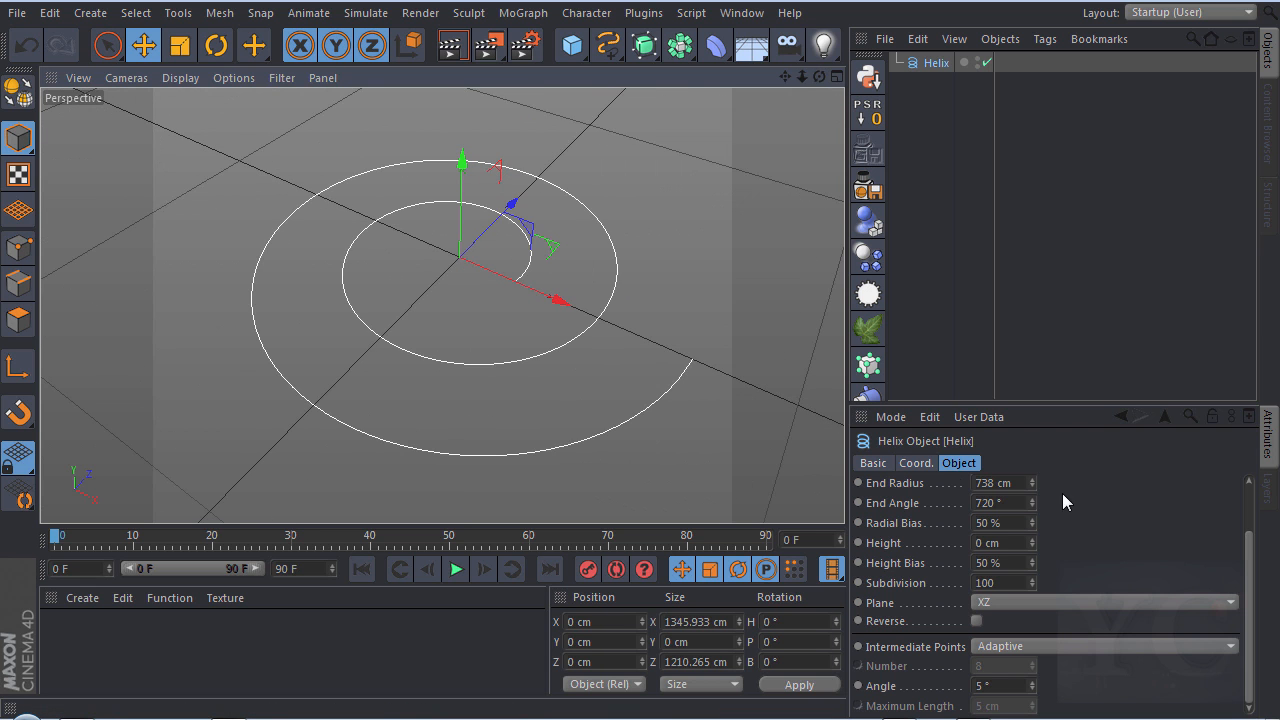
{"action": "left_click_drag", "start_coordinate": [1036, 481], "coordinate": [1036, 432]}
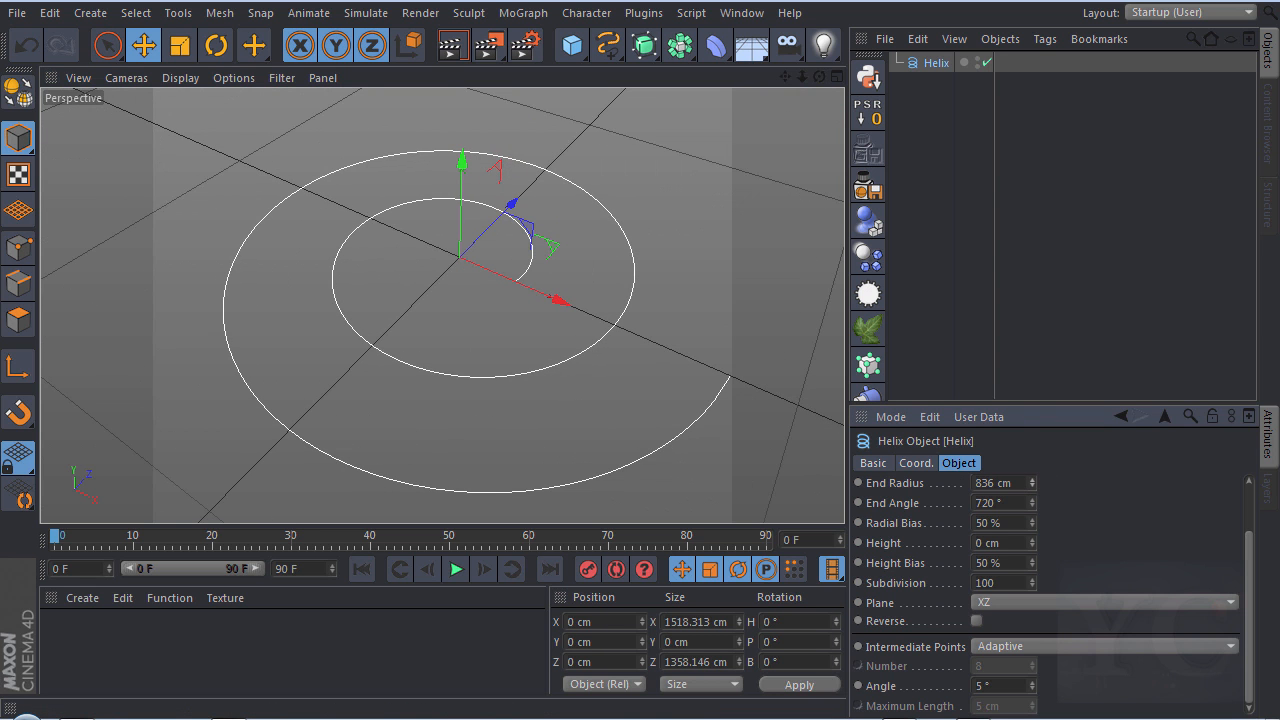
{"action": "left_click_drag", "start_coordinate": [735, 388], "coordinate": [545, 288], "text": "alt"}
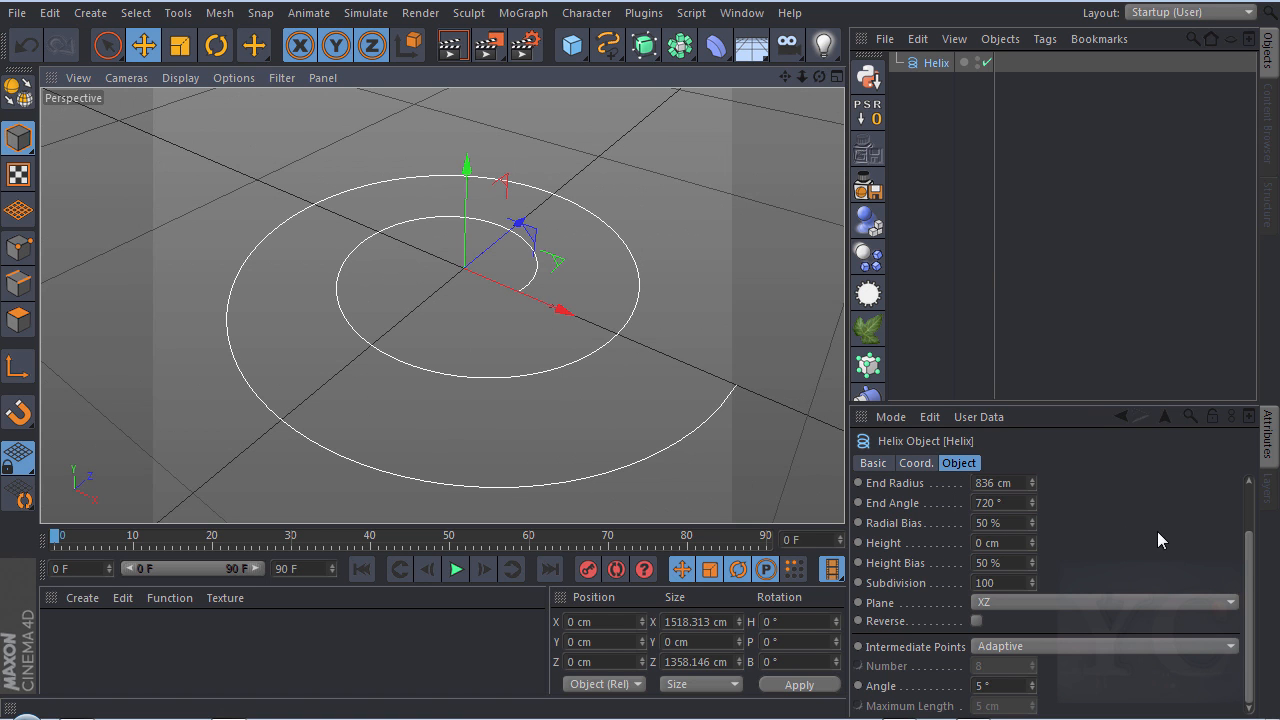
- Set the helix's start radius to about 111 cm and its start angle to about -115°
{"action": "left_click_drag", "start_coordinate": [1253, 560], "coordinate": [1250, 515]}
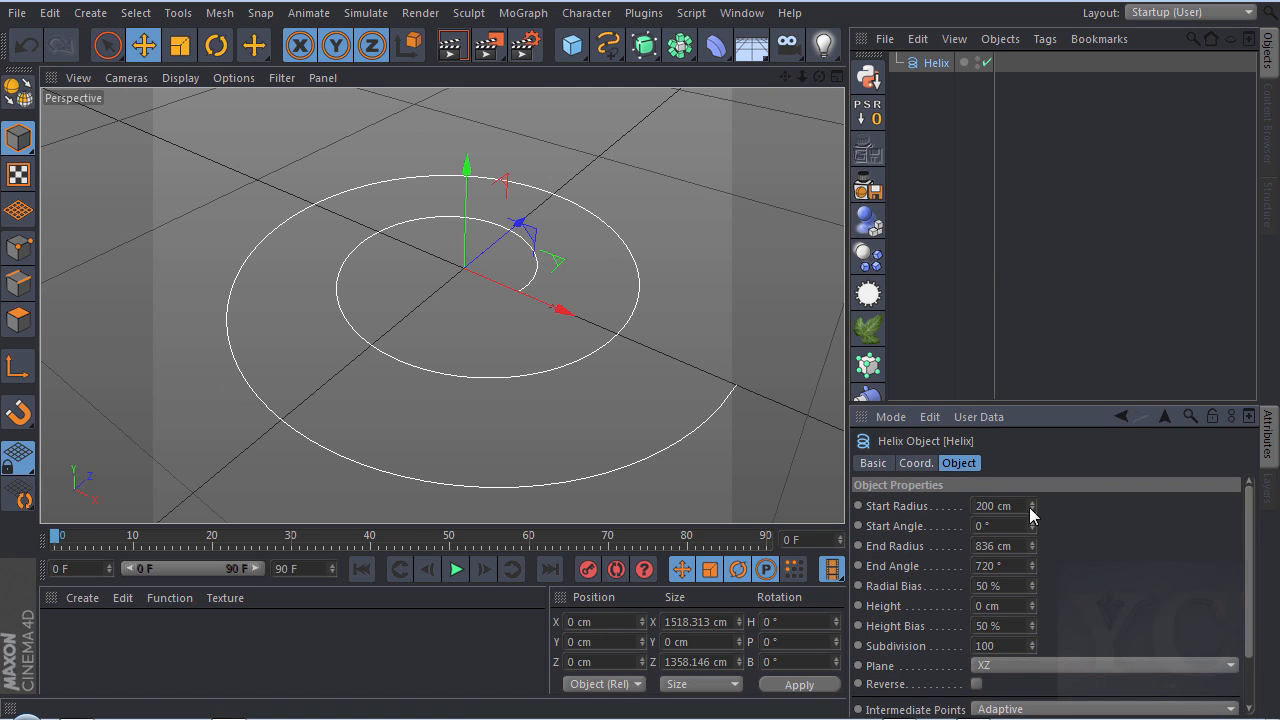
{"action": "left_click_drag", "start_coordinate": [1034, 506], "coordinate": [1032, 562]}
{"action": "left_click_drag", "start_coordinate": [486, 186], "coordinate": [314, 111], "text": "alt"}
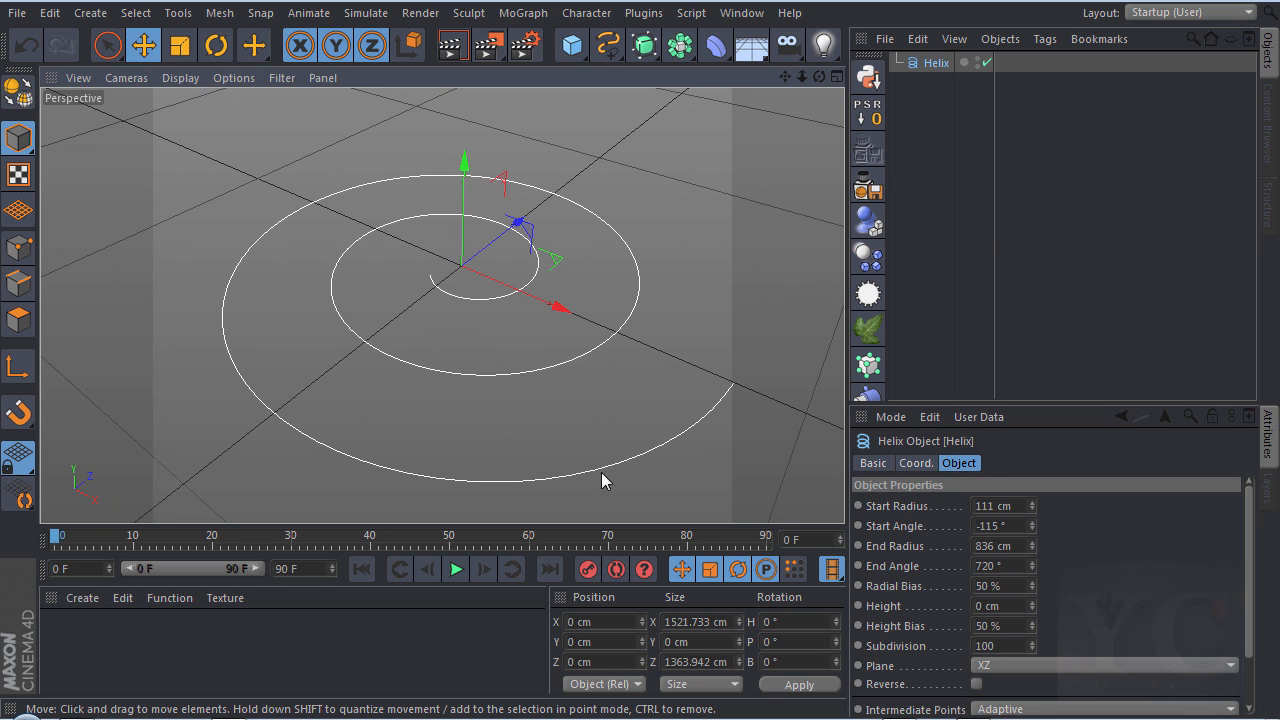
- Add a cube and reshape it into a slab about 288 cm in X and 18 cm in Z
{"action": "left_click_drag", "start_coordinate": [572, 50], "coordinate": [774, 75]}
{"action": "scroll", "coordinate": [534, 307], "scroll_direction": "up", "scroll_amount": 8}
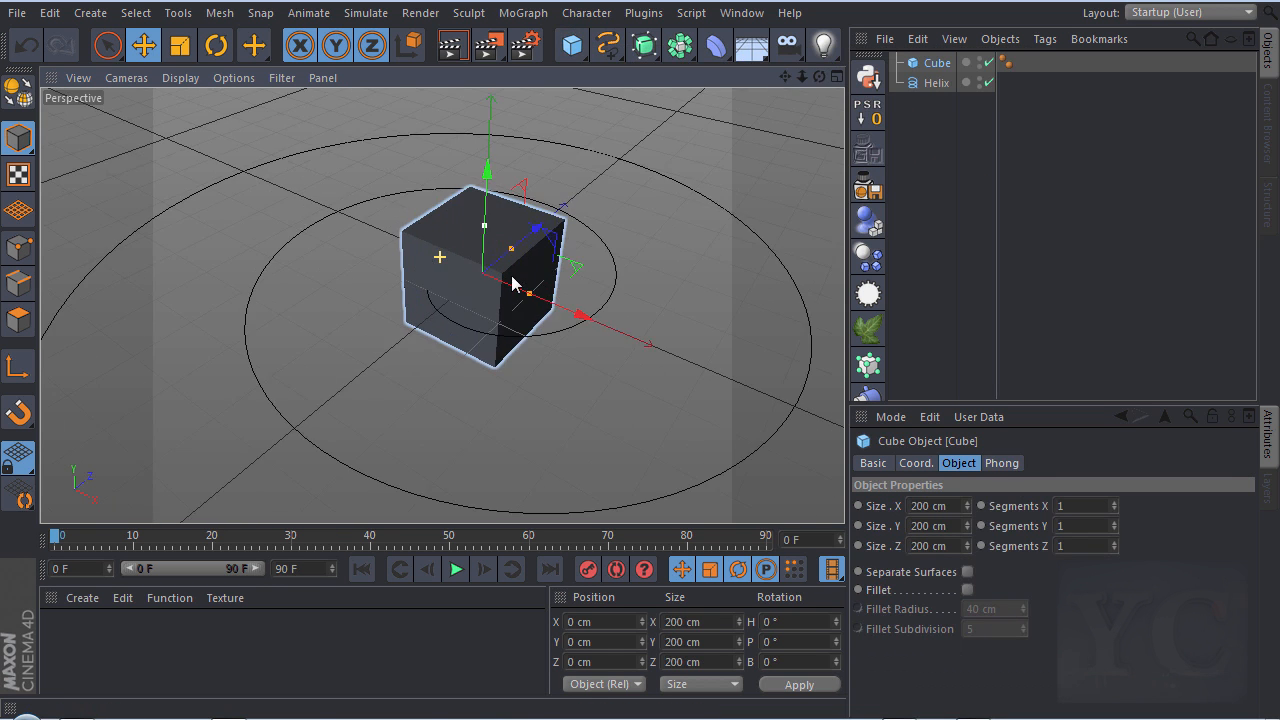
{"action": "left_click_drag", "start_coordinate": [533, 300], "coordinate": [566, 316]}
{"action": "left_click_drag", "start_coordinate": [508, 244], "coordinate": [466, 277]}
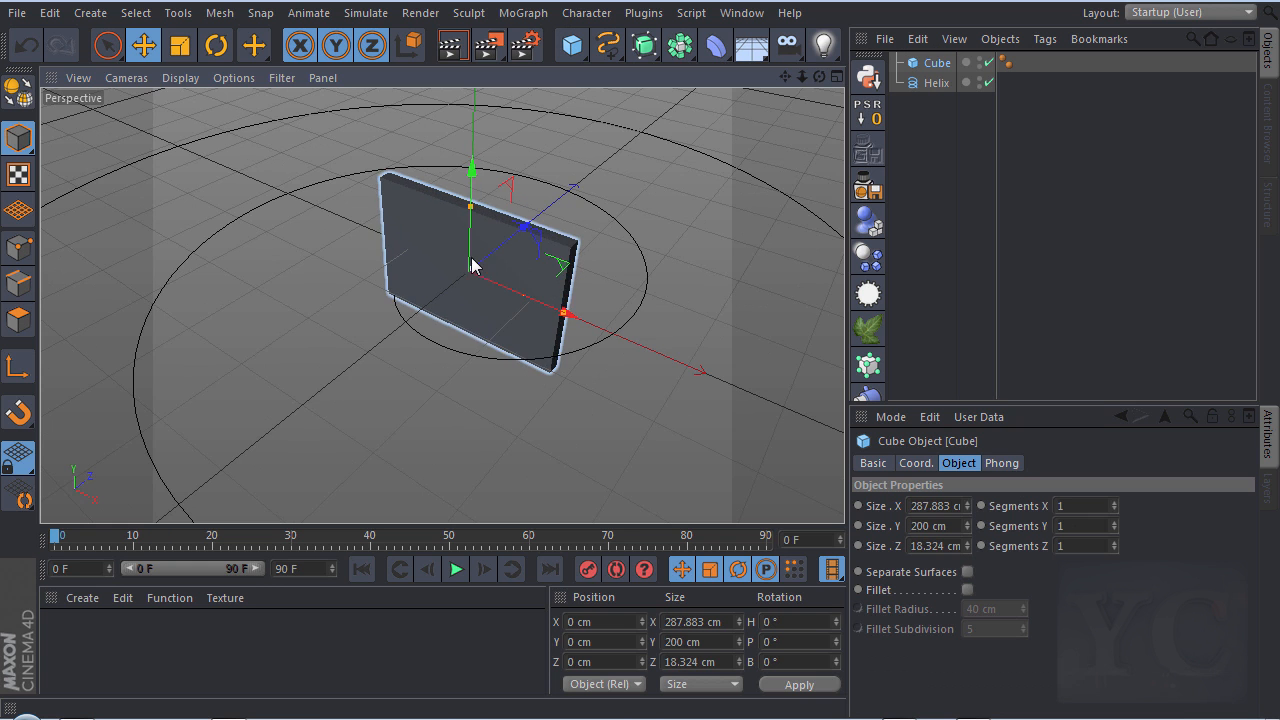
- Refine the slab into a thin upright card about 143 cm in X and 2.6 cm in Z
{"action": "scroll", "coordinate": [563, 249], "scroll_direction": "up", "scroll_amount": 5}
{"action": "left_click_drag", "start_coordinate": [566, 256], "coordinate": [500, 300], "text": "alt"}
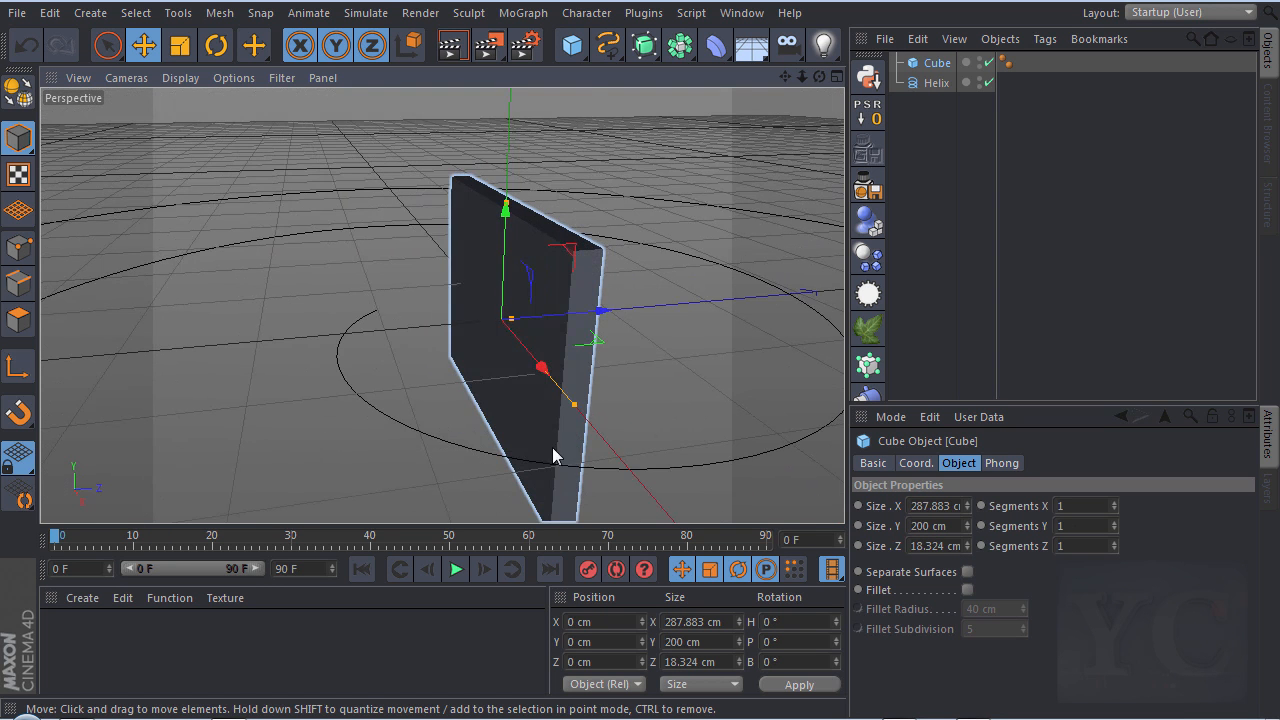
{"action": "left_click_drag", "start_coordinate": [571, 407], "coordinate": [531, 368]}
{"action": "left_click_drag", "start_coordinate": [485, 305], "coordinate": [708, 256], "text": "alt"}
{"action": "left_click_drag", "start_coordinate": [579, 290], "coordinate": [575, 320], "text": "alt"}
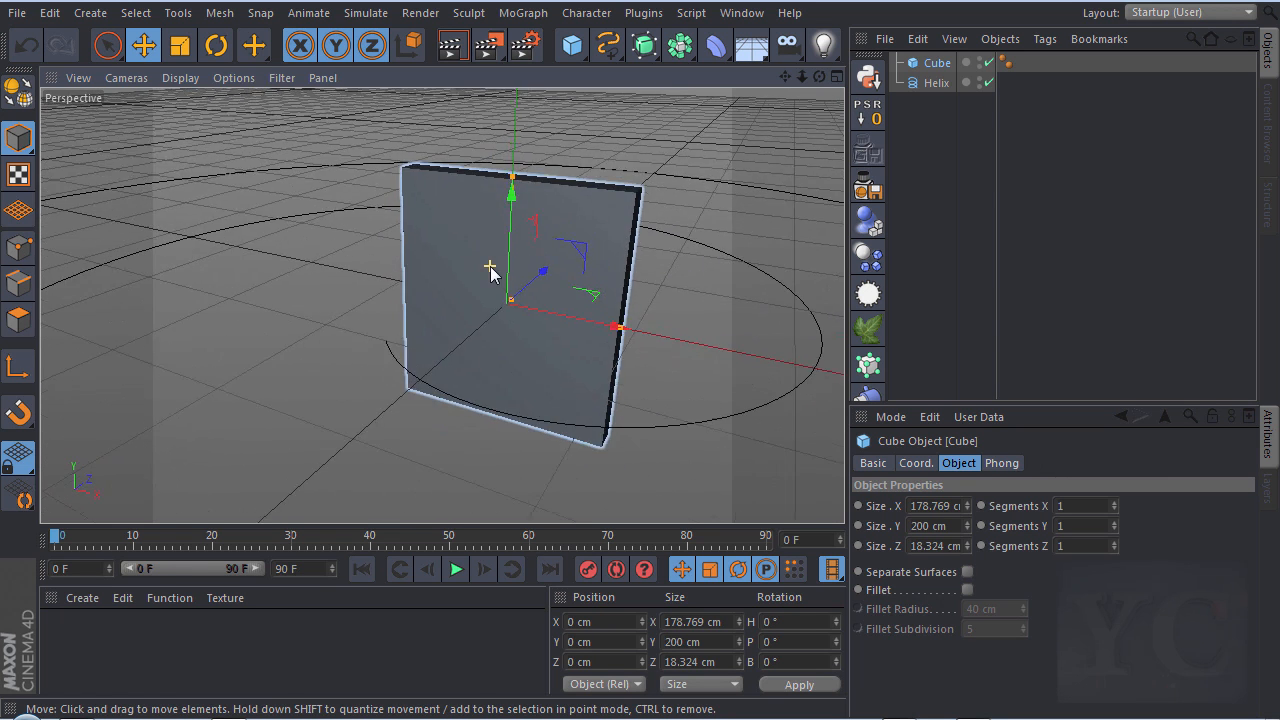
{"action": "right_click_drag", "start_coordinate": [490, 266], "coordinate": [493, 320], "text": "alt"}
{"action": "left_click_drag", "start_coordinate": [519, 310], "coordinate": [512, 318]}
{"action": "left_click_drag", "start_coordinate": [624, 241], "coordinate": [634, 333], "text": "alt"}
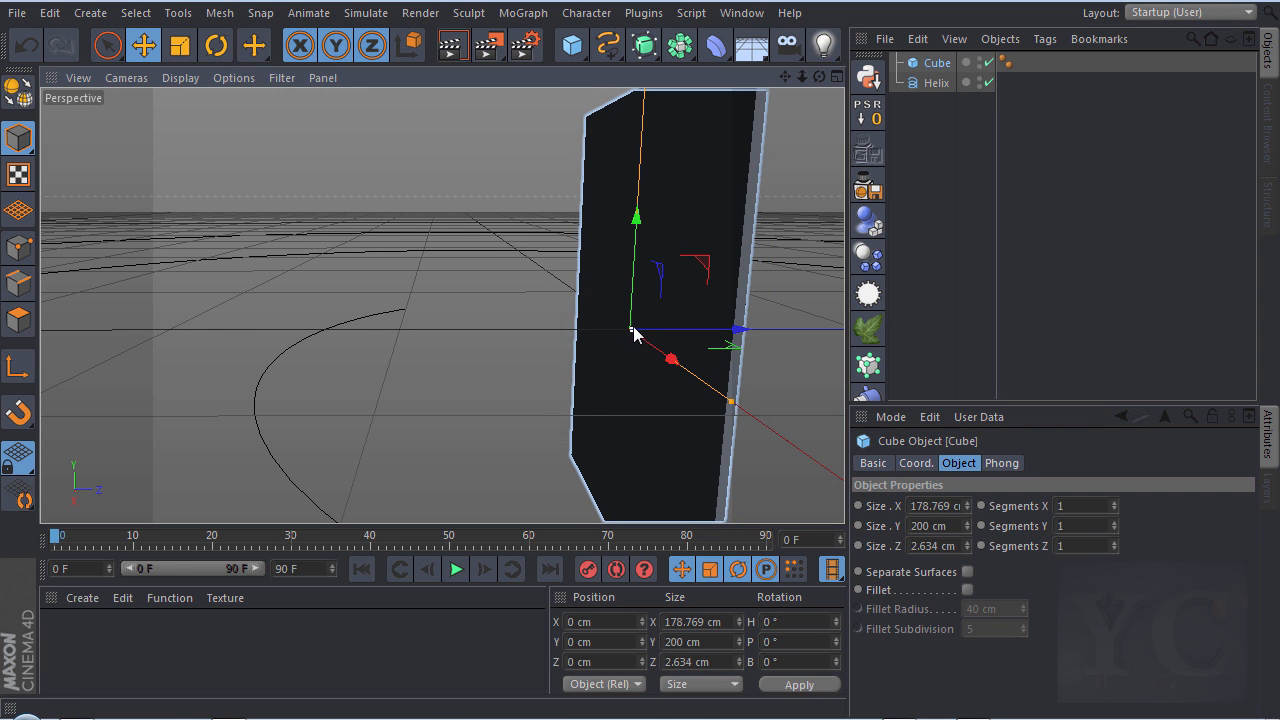
{"action": "left_click_drag", "start_coordinate": [484, 280], "coordinate": [576, 298], "text": "alt"}
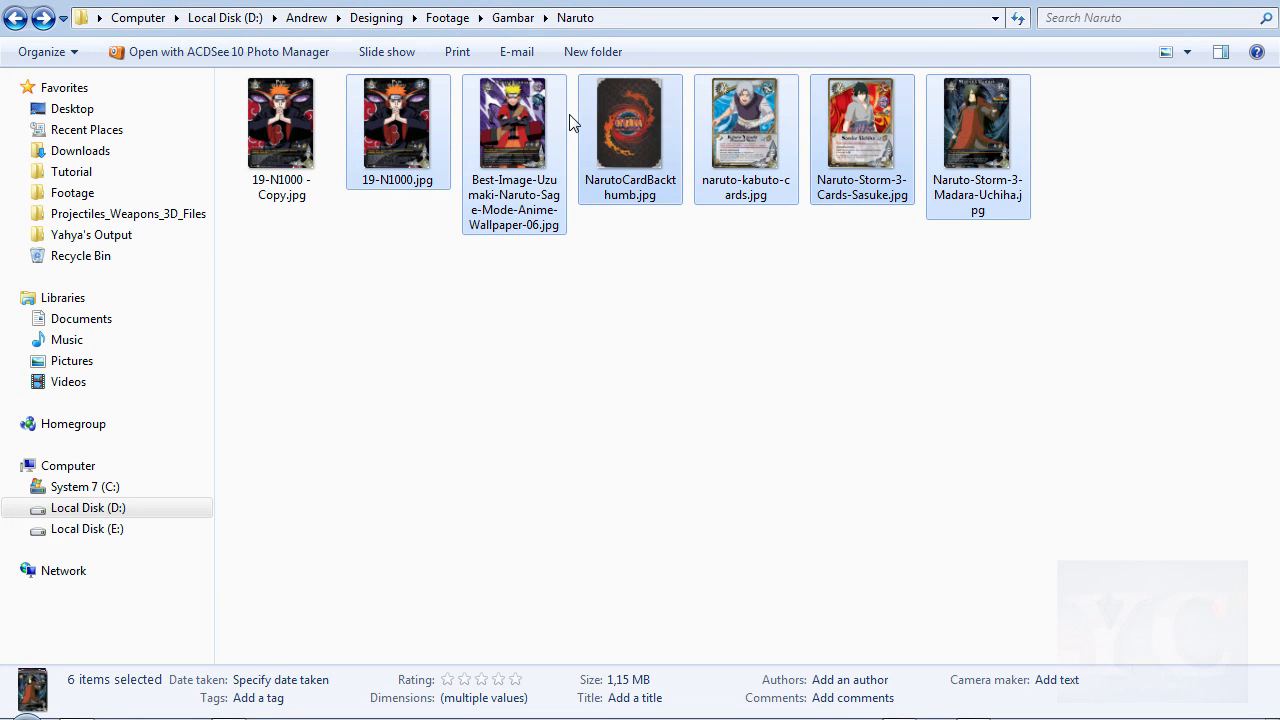
- Import the six selected Naruto card images from the Naruto folder as materials without copying them to the project location
{"action": "left_click_drag", "start_coordinate": [950, 160], "coordinate": [249, 706]}
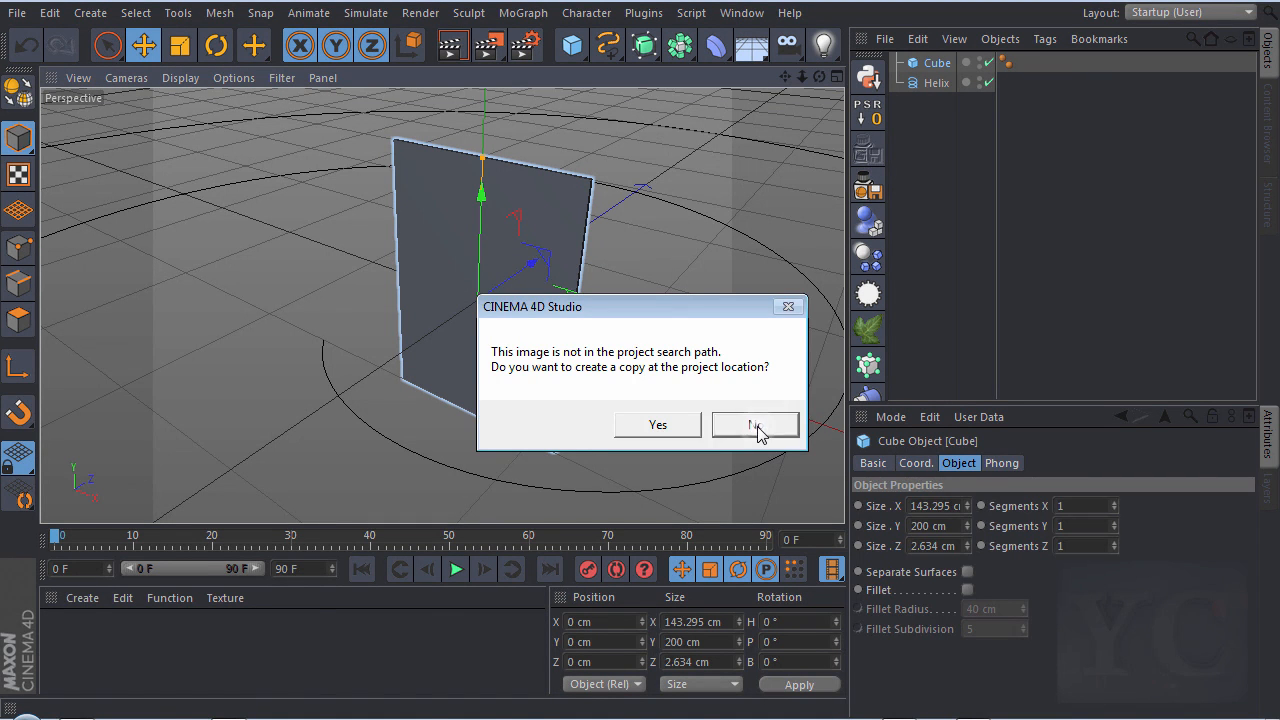
{"action": "left_click", "coordinate": [756, 426]}
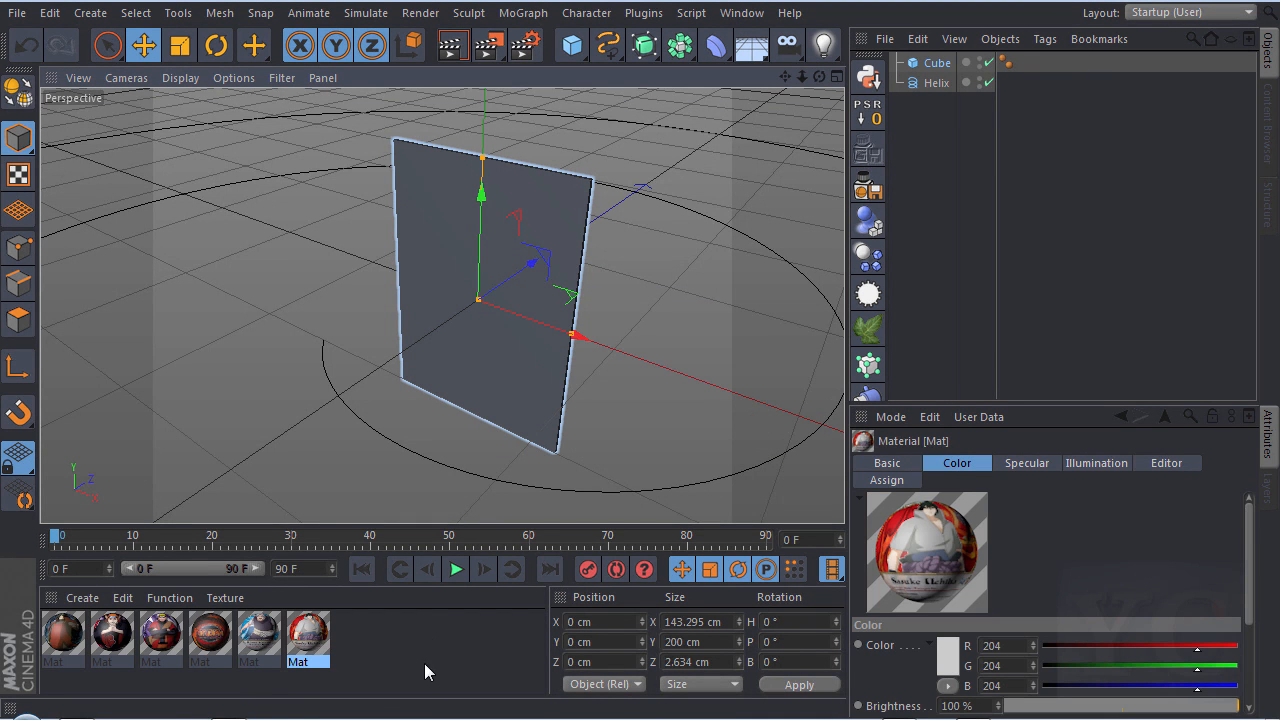
- Apply the Sasuke Uchiha card material to the thin upright cube
{"action": "mouse_move", "coordinate": [819, 76]}
{"action": "left_mouse_down"}
{"action": "mouse_move", "coordinate": [680, 70]}
{"action": "mouse_move", "coordinate": [800, 70]}
{"action": "left_mouse_up"}
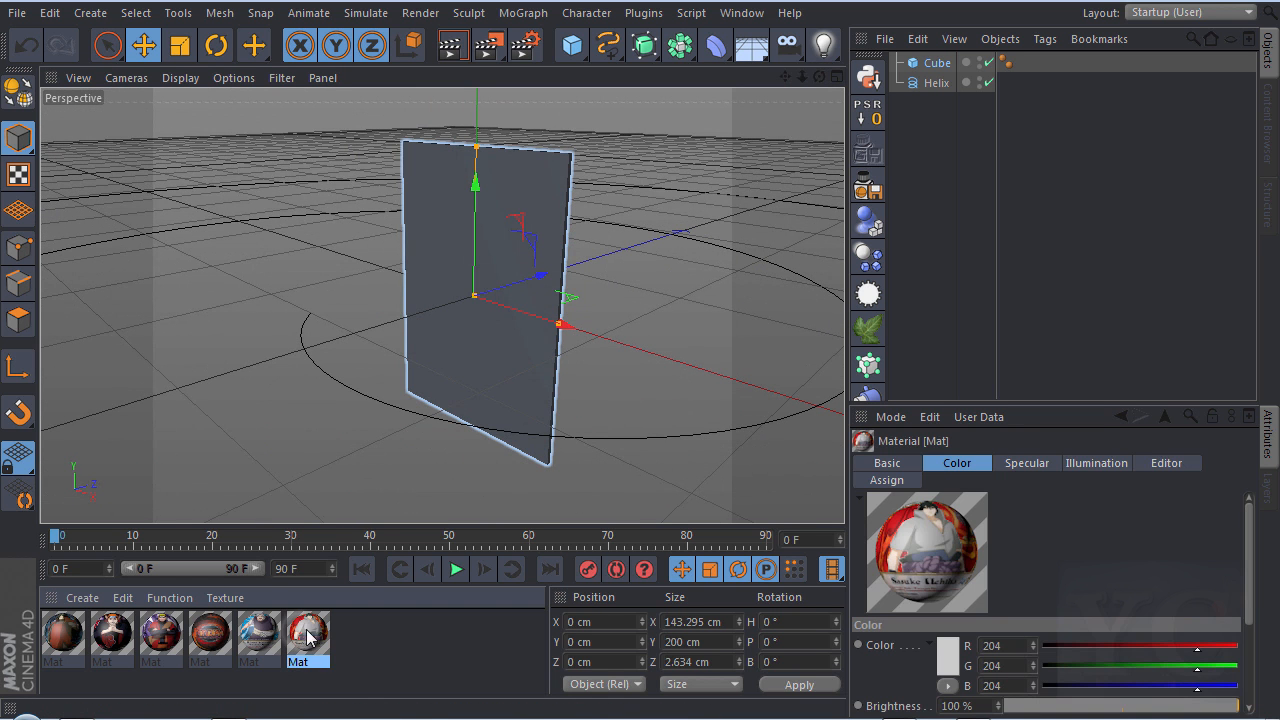
{"action": "left_click_drag", "start_coordinate": [299, 647], "coordinate": [525, 303]}
{"action": "left_click_drag", "start_coordinate": [815, 185], "coordinate": [940, 63]}
{"action": "left_click_drag", "start_coordinate": [716, 183], "coordinate": [588, 270], "text": "alt"}
{"action": "left_click_drag", "start_coordinate": [289, 331], "coordinate": [580, 278], "text": "alt"}
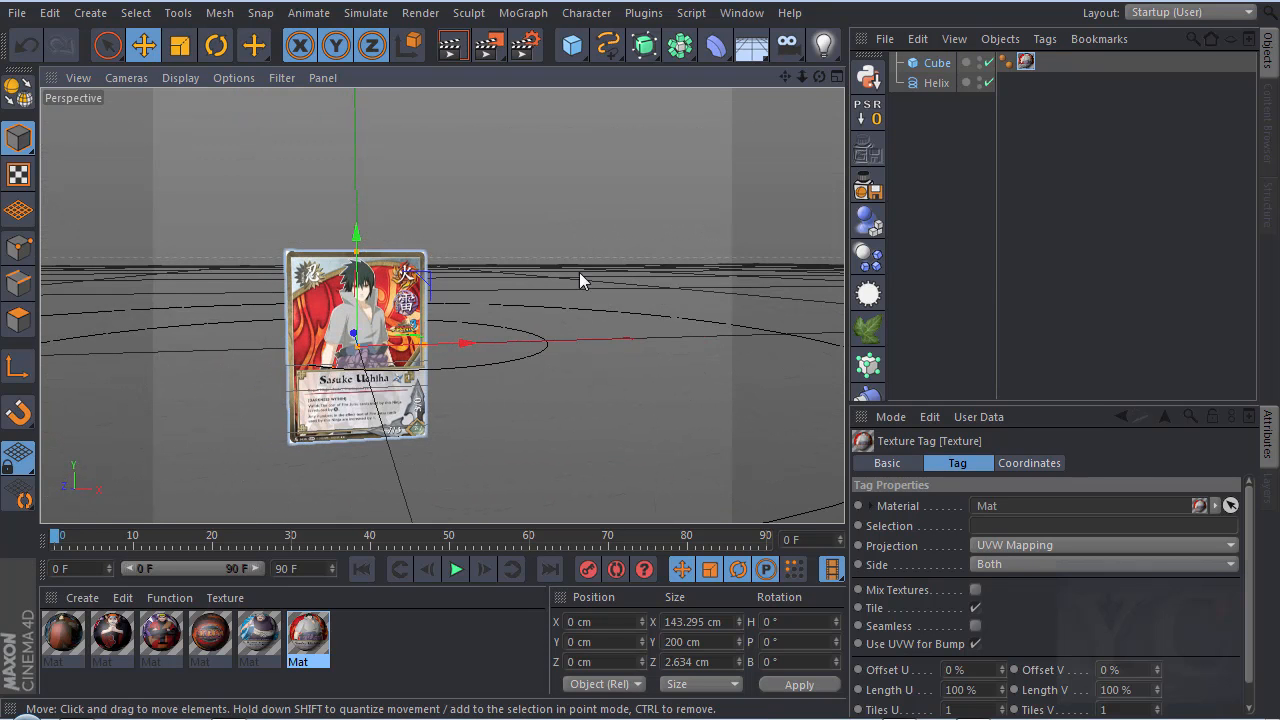
- Add a MoGraph Cloner to the scene and rename the cube as Kartu
{"action": "left_click", "coordinate": [540, 12]}
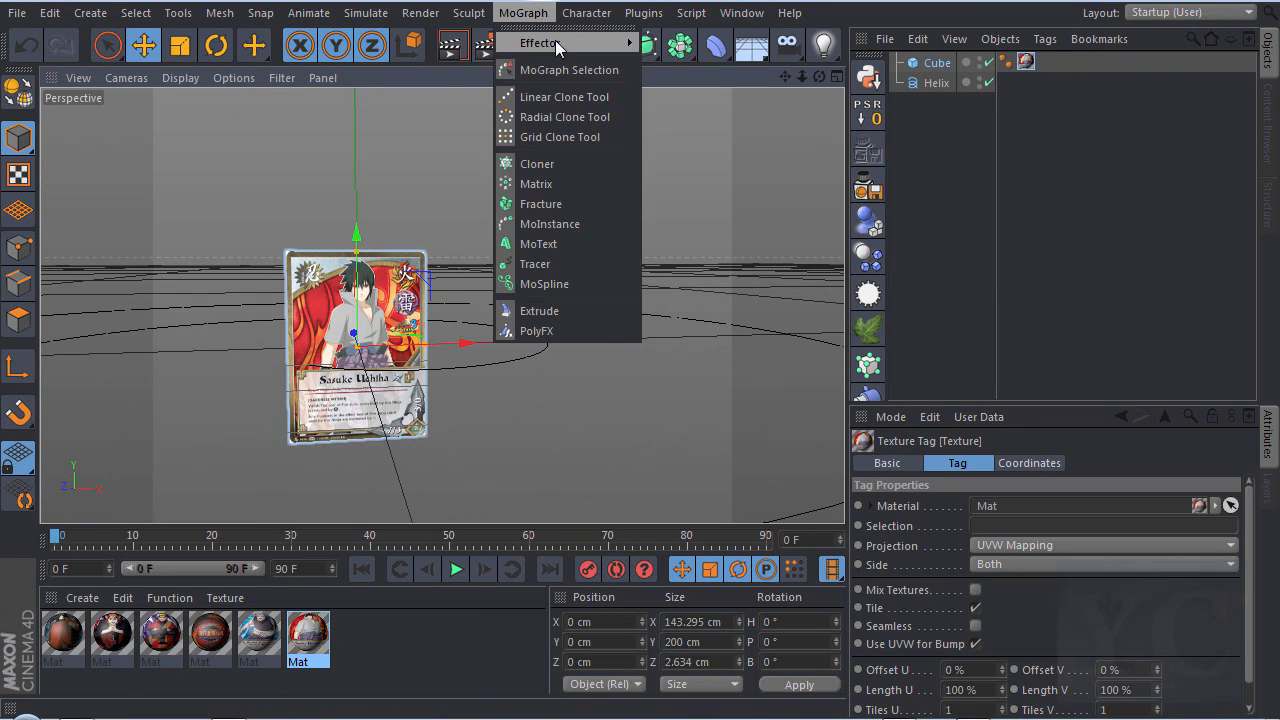
{"action": "left_click", "coordinate": [555, 164]}
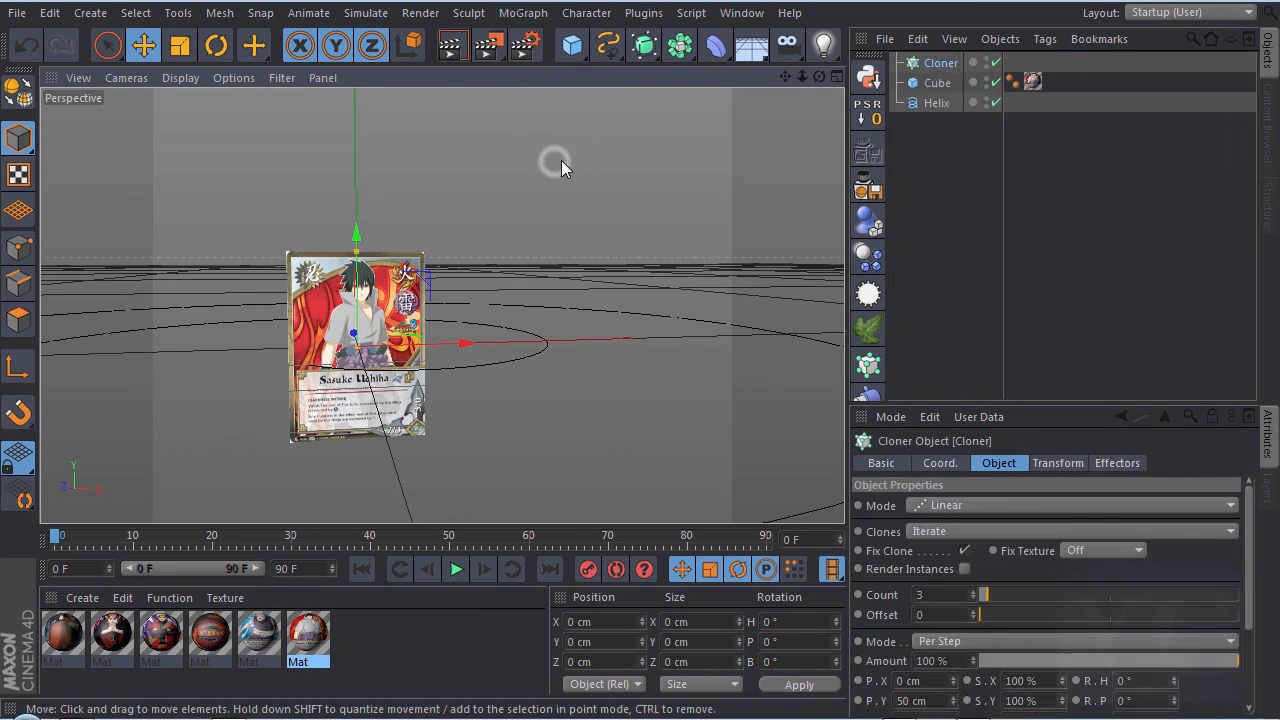
{"action": "left_click", "coordinate": [936, 88]}
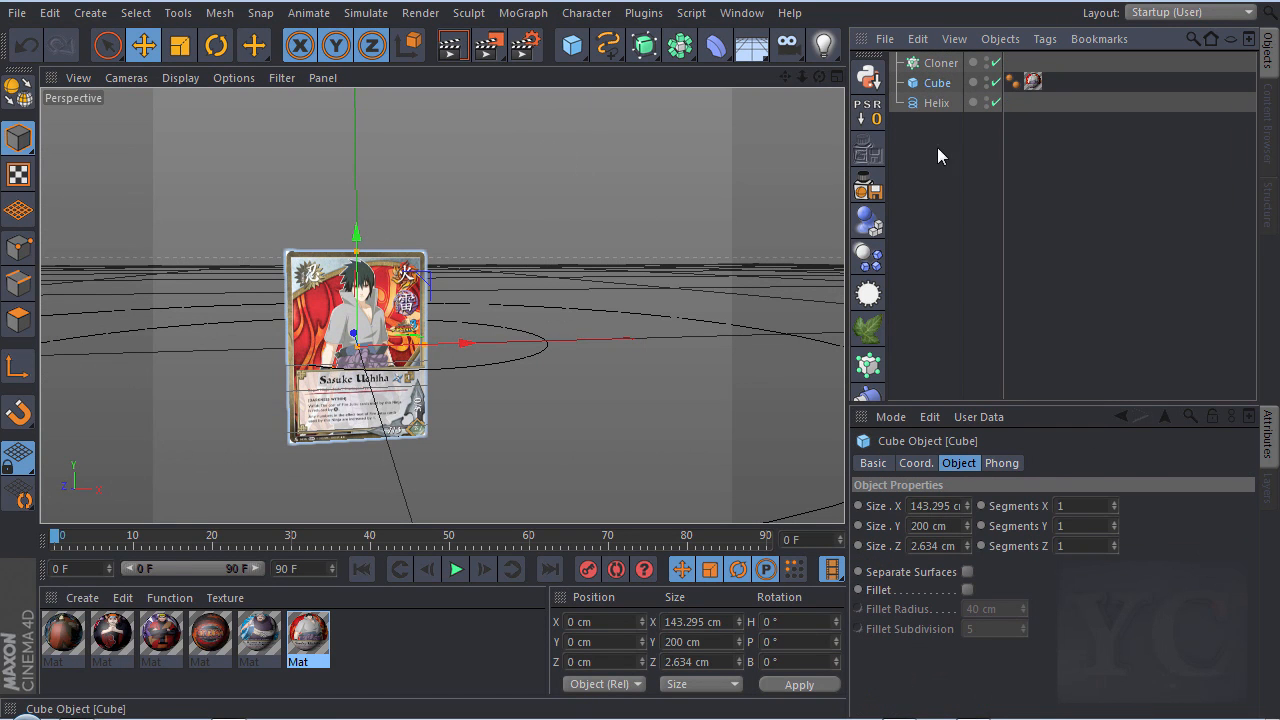
{"action": "double_click", "coordinate": [938, 84]}
{"action": "type", "text": "Kartu"}
{"action": "key", "text": "Return"}
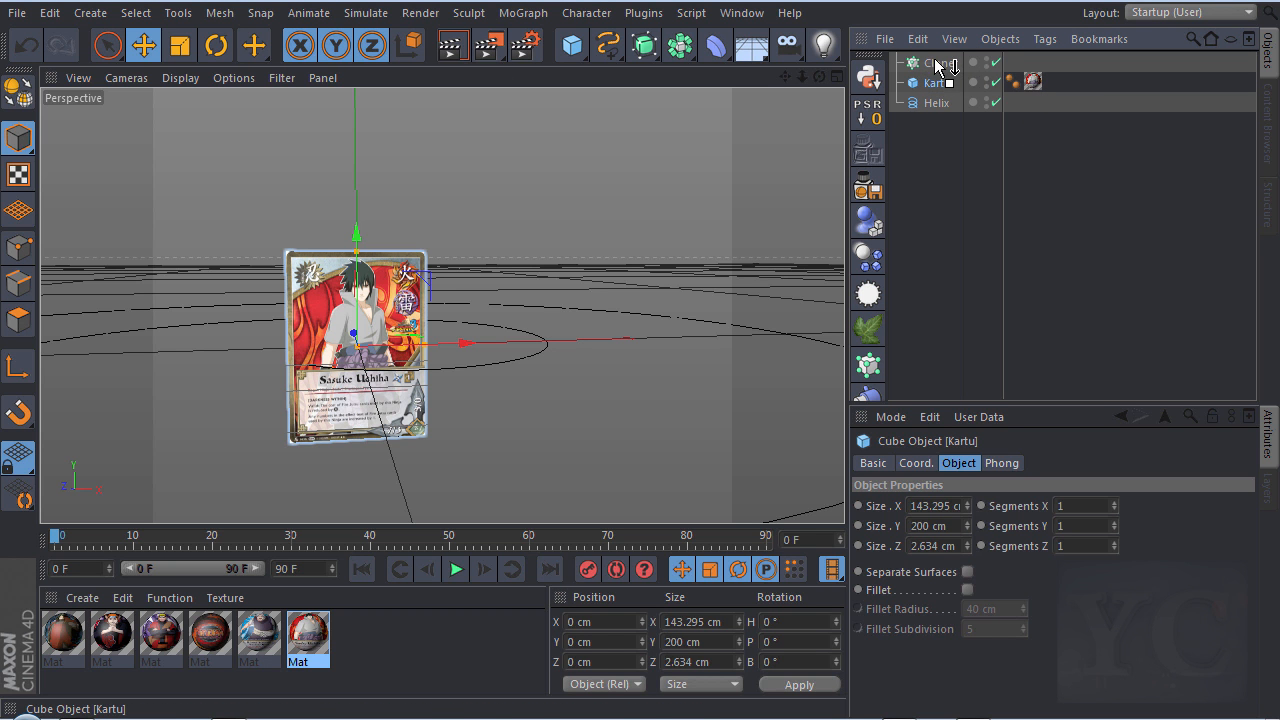
- Make Kartu a child of the Cloner
{"action": "left_click_drag", "start_coordinate": [938, 83], "coordinate": [940, 64]}
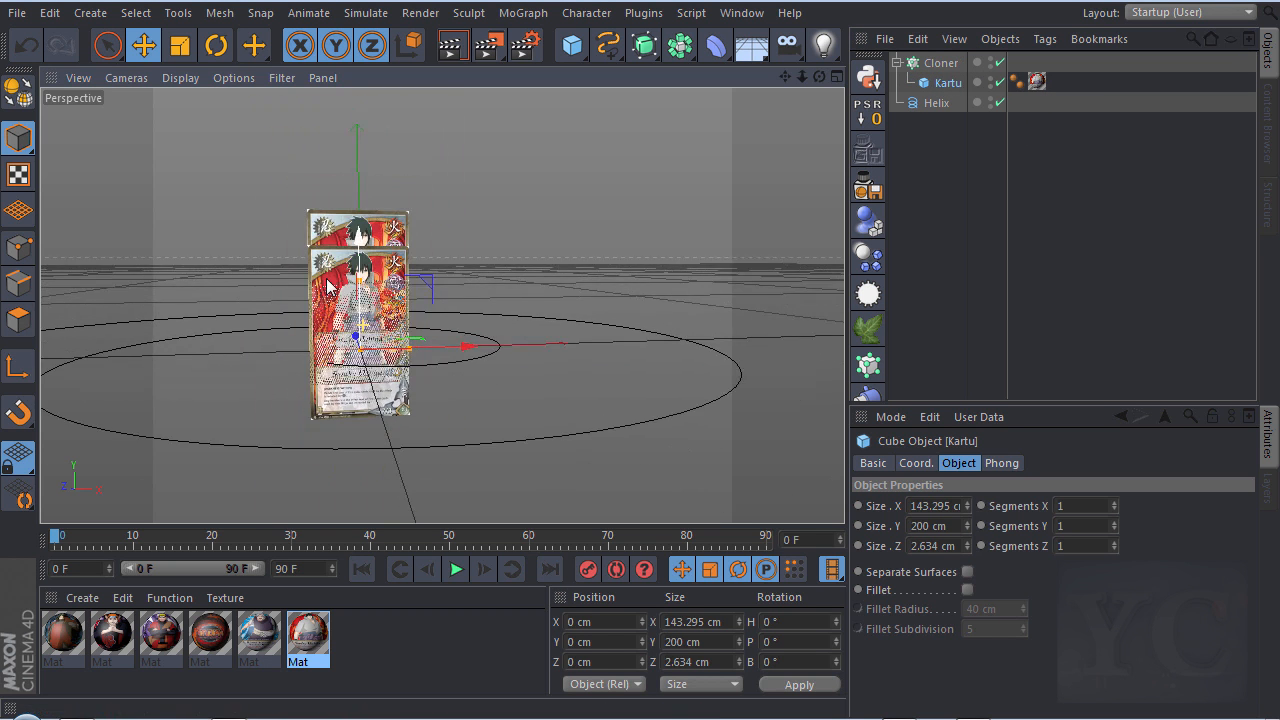
{"action": "scroll", "coordinate": [330, 287], "scroll_direction": "up", "scroll_amount": 3}
{"action": "left_click_drag", "start_coordinate": [819, 76], "coordinate": [790, 160]}
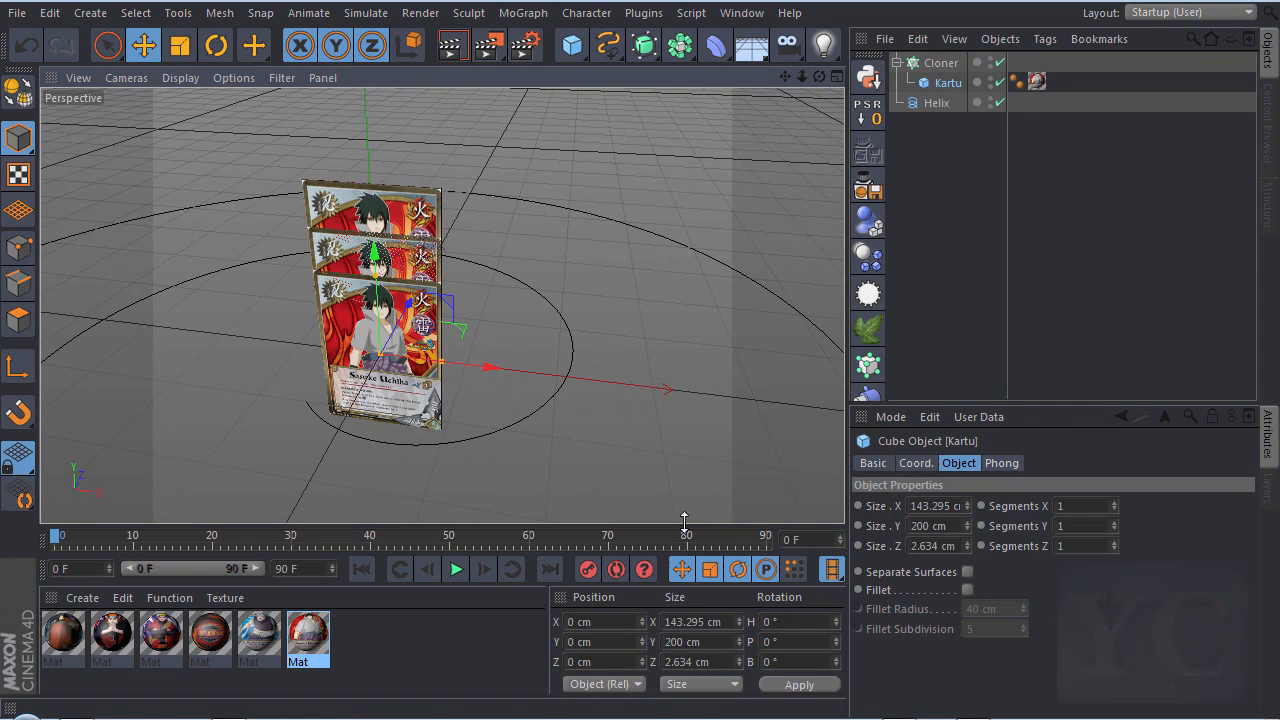
- Raise the Cloner's linear clone count to 19
{"action": "left_click", "coordinate": [942, 63]}
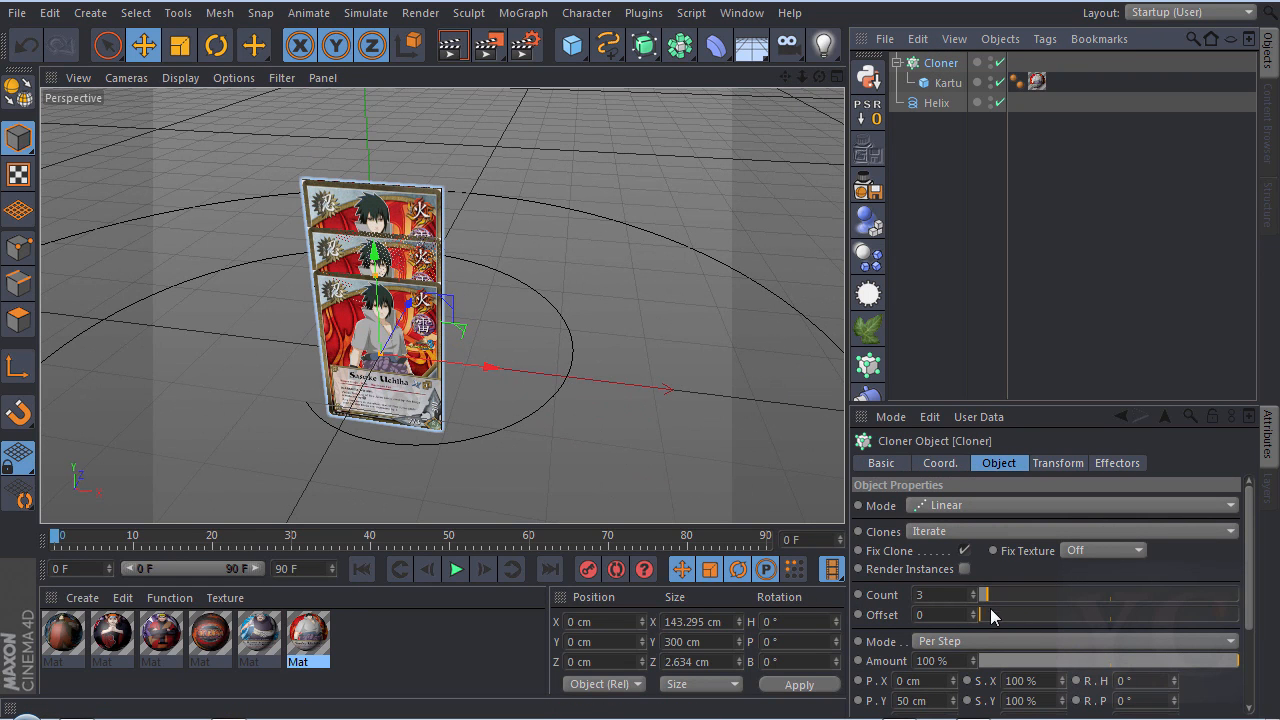
{"action": "left_click_drag", "start_coordinate": [988, 592], "coordinate": [1028, 592]}
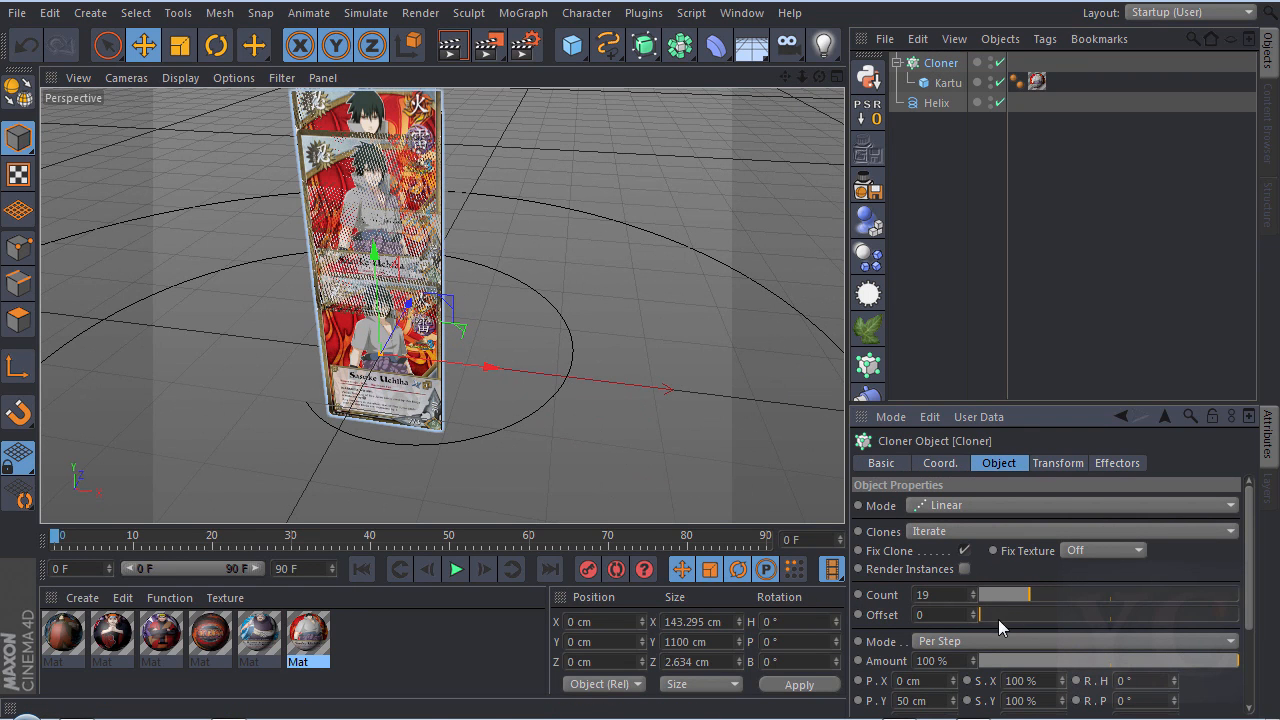
{"action": "scroll", "coordinate": [256, 385], "scroll_direction": "down", "scroll_amount": 3}
{"action": "mouse_move", "coordinate": [988, 615]}
{"action": "left_mouse_down"}
{"action": "mouse_move", "coordinate": [1035, 614]}
{"action": "mouse_move", "coordinate": [972, 616]}
{"action": "left_mouse_up"}
{"action": "left_click_drag", "start_coordinate": [985, 617], "coordinate": [820, 562]}
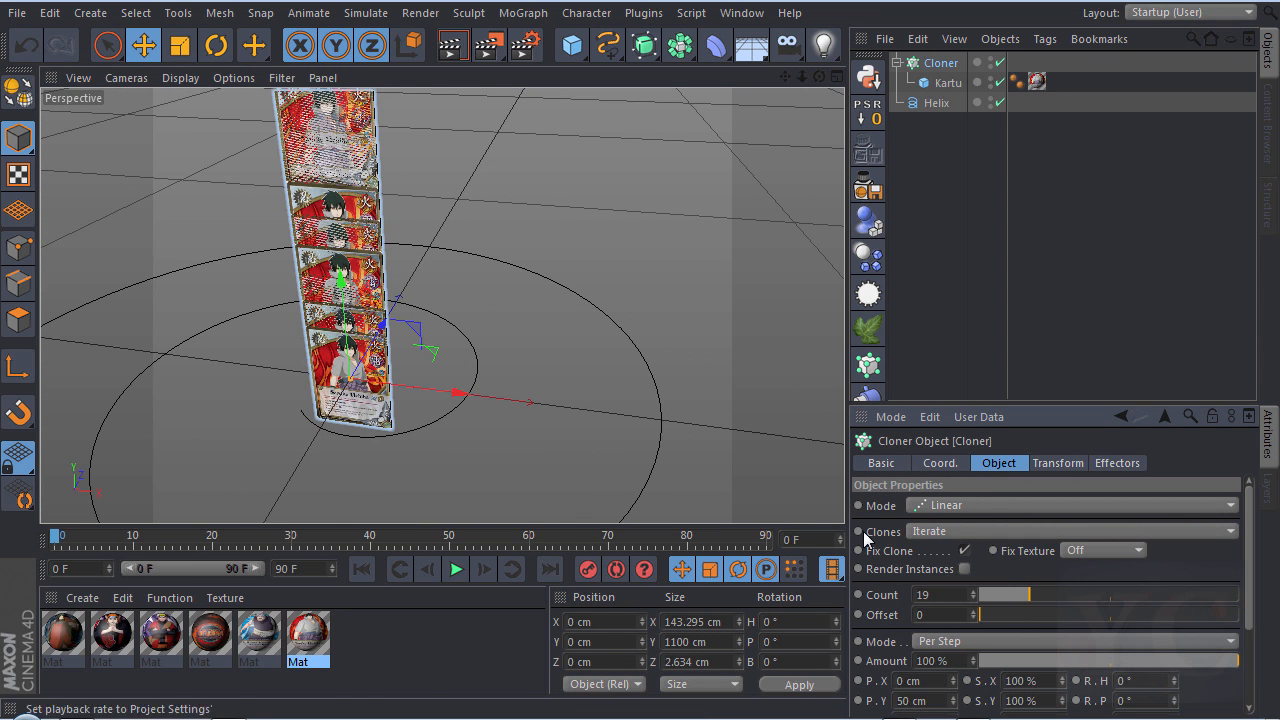
- Switch the Cloner to Radial mode on the XZ plane with a count of 20 and a radius of about 373 cm
{"action": "left_click", "coordinate": [983, 504]}
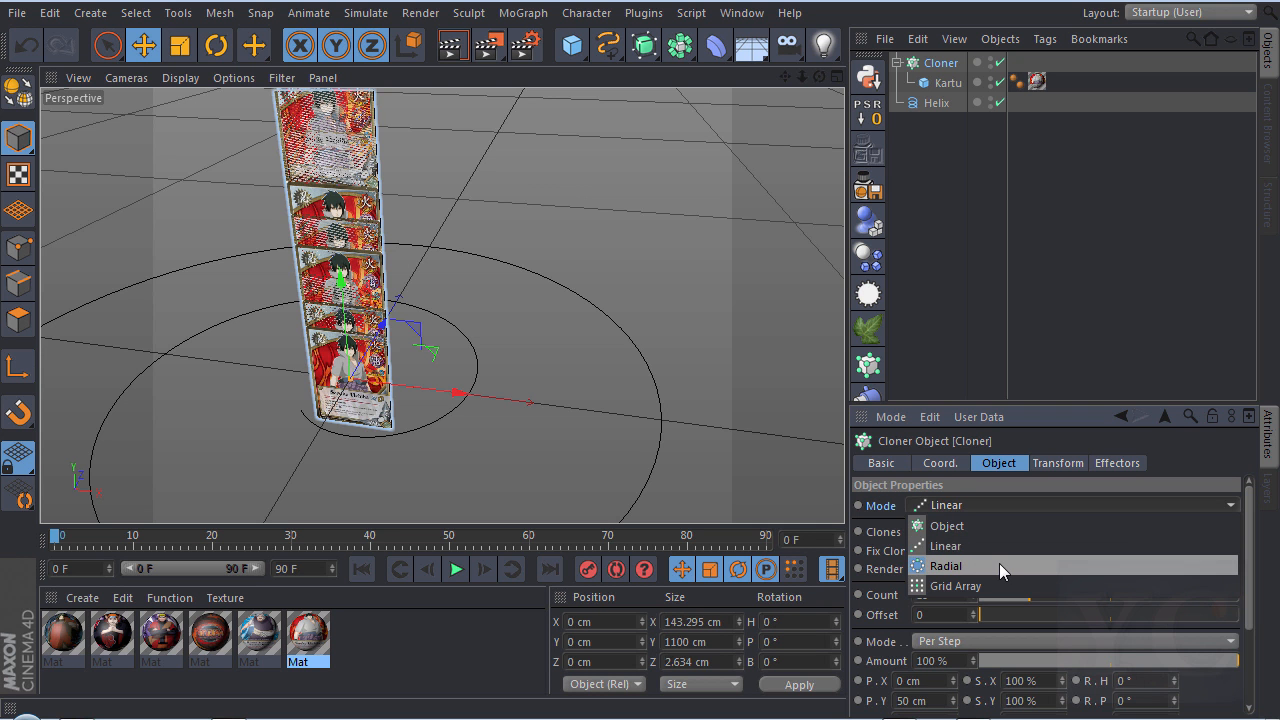
{"action": "left_click", "coordinate": [999, 564]}
{"action": "left_click_drag", "start_coordinate": [1003, 610], "coordinate": [1063, 632]}
{"action": "mouse_move", "coordinate": [991, 598]}
{"action": "left_mouse_down"}
{"action": "mouse_move", "coordinate": [1062, 598]}
{"action": "mouse_move", "coordinate": [987, 598]}
{"action": "mouse_move", "coordinate": [1005, 598]}
{"action": "left_mouse_up"}
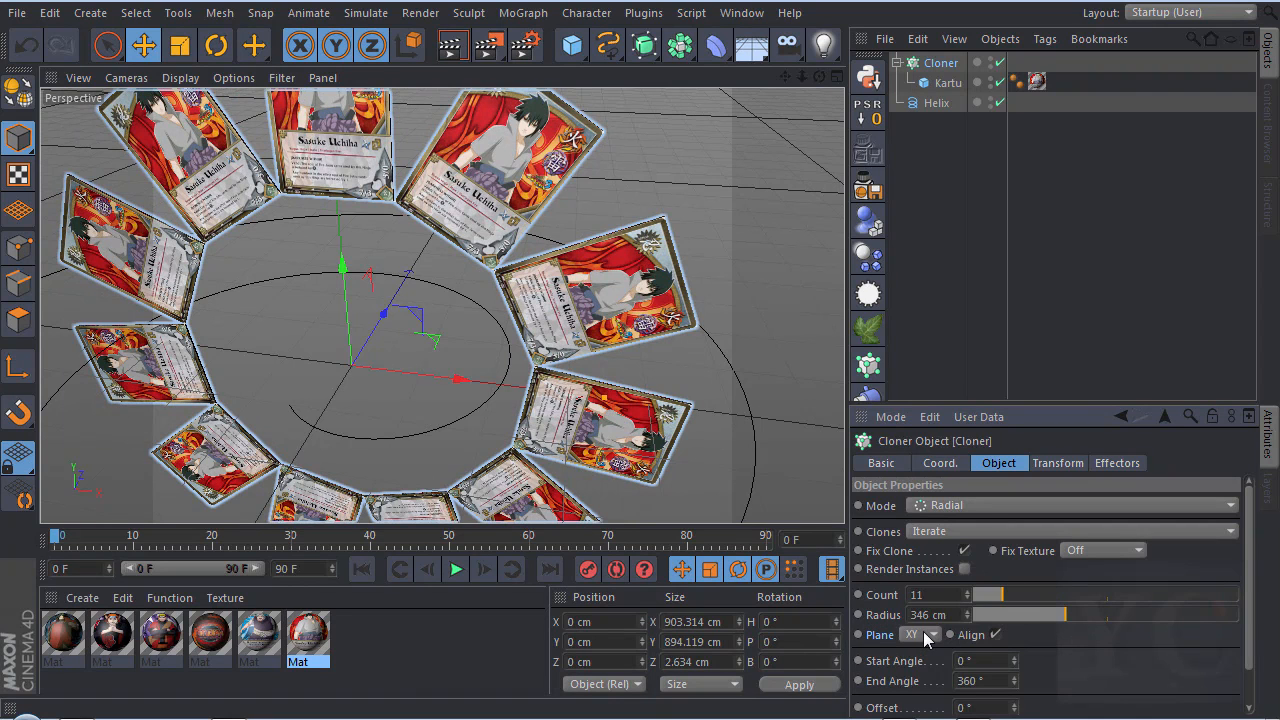
{"action": "left_click", "coordinate": [924, 694]}
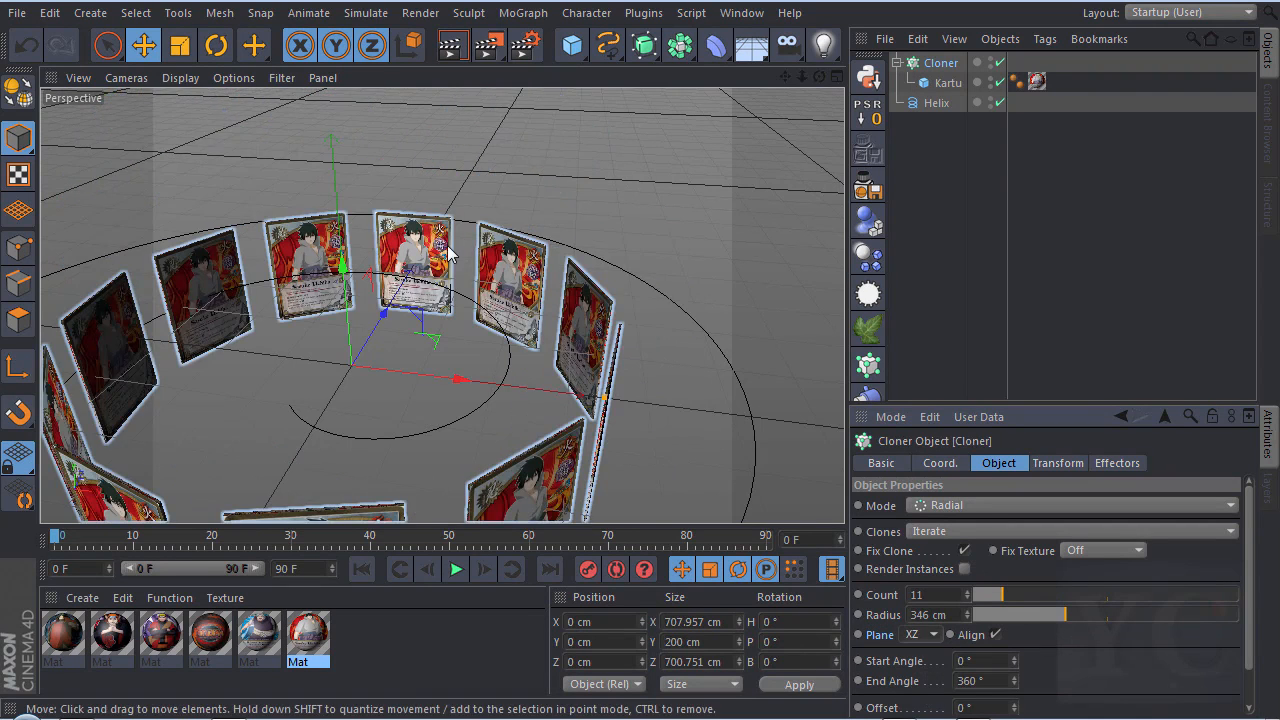
{"action": "scroll", "coordinate": [492, 245], "scroll_direction": "down", "scroll_amount": 5}
{"action": "scroll", "coordinate": [492, 245], "scroll_direction": "up", "scroll_amount": 3}
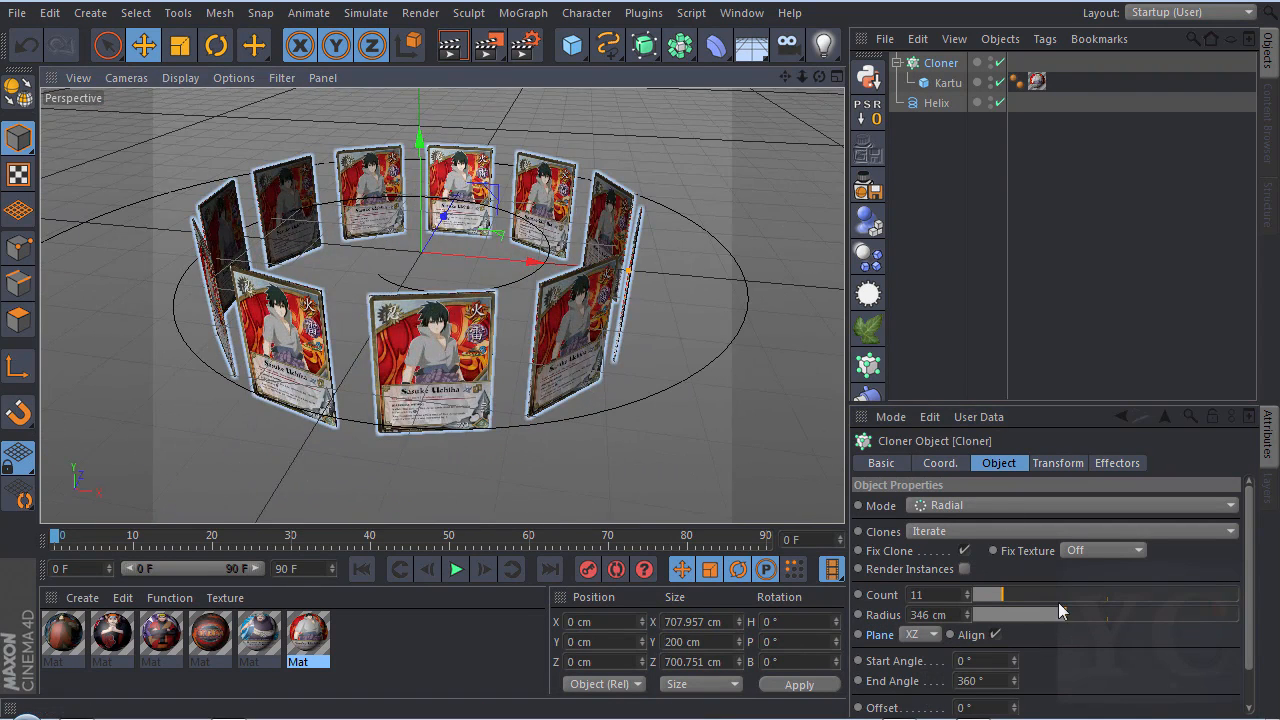
{"action": "mouse_move", "coordinate": [1075, 619]}
{"action": "left_mouse_down"}
{"action": "mouse_move", "coordinate": [1128, 613]}
{"action": "mouse_move", "coordinate": [1058, 613]}
{"action": "mouse_move", "coordinate": [1128, 598]}
{"action": "mouse_move", "coordinate": [1006, 606]}
{"action": "mouse_move", "coordinate": [1029, 601]}
{"action": "left_mouse_up"}
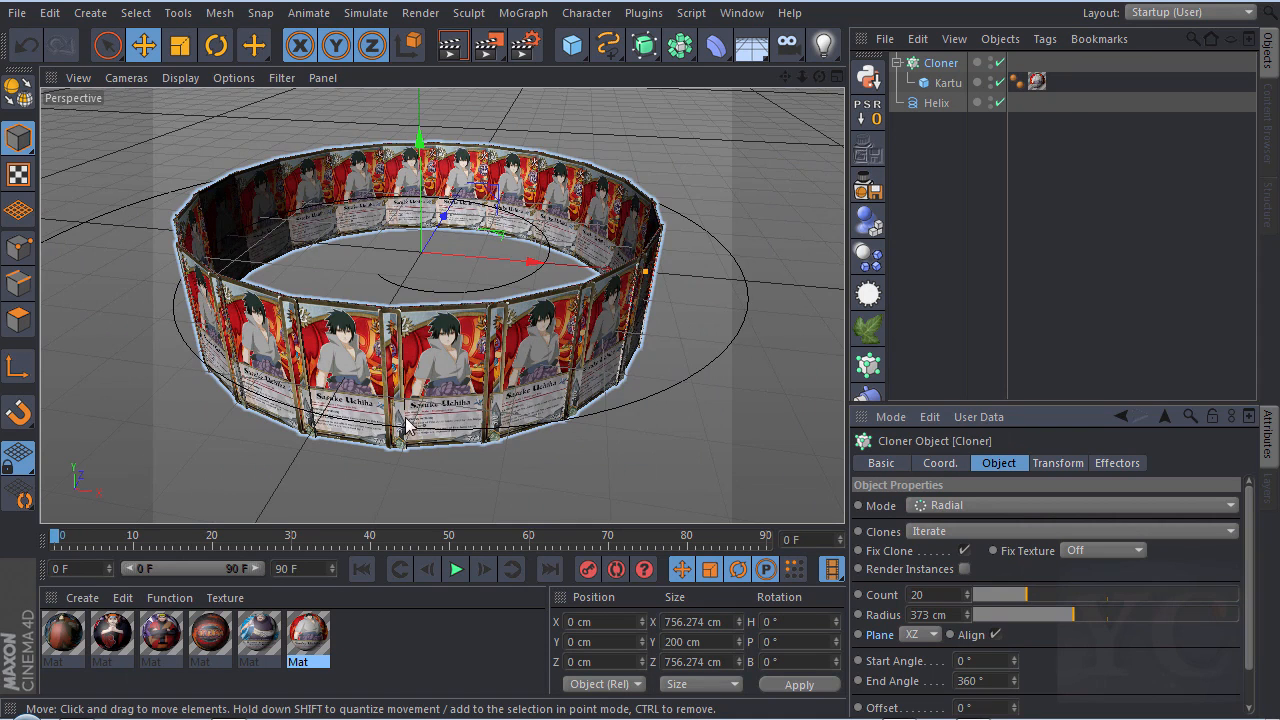
{"action": "scroll", "coordinate": [407, 370], "scroll_direction": "up", "scroll_amount": 1}
- Change the Cloner's mode to Object and rename the helix as Lintasan
{"action": "left_click", "coordinate": [1022, 506]}
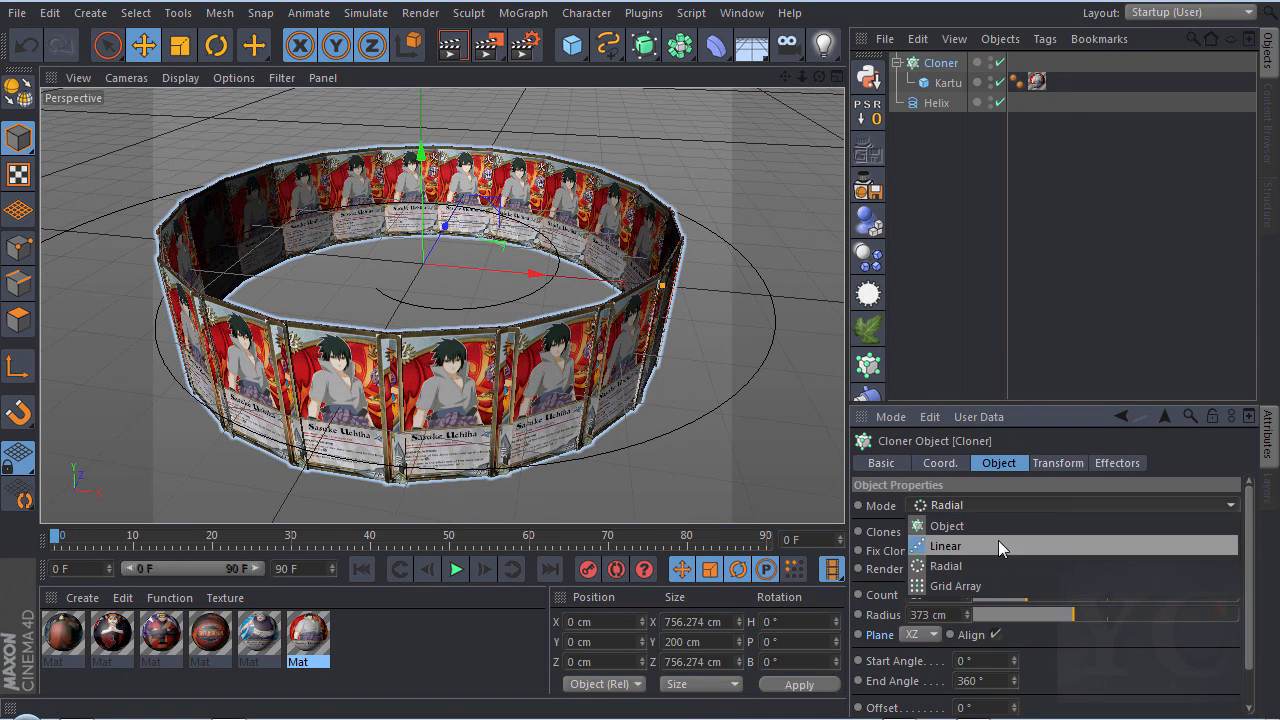
{"action": "left_click", "coordinate": [955, 530]}
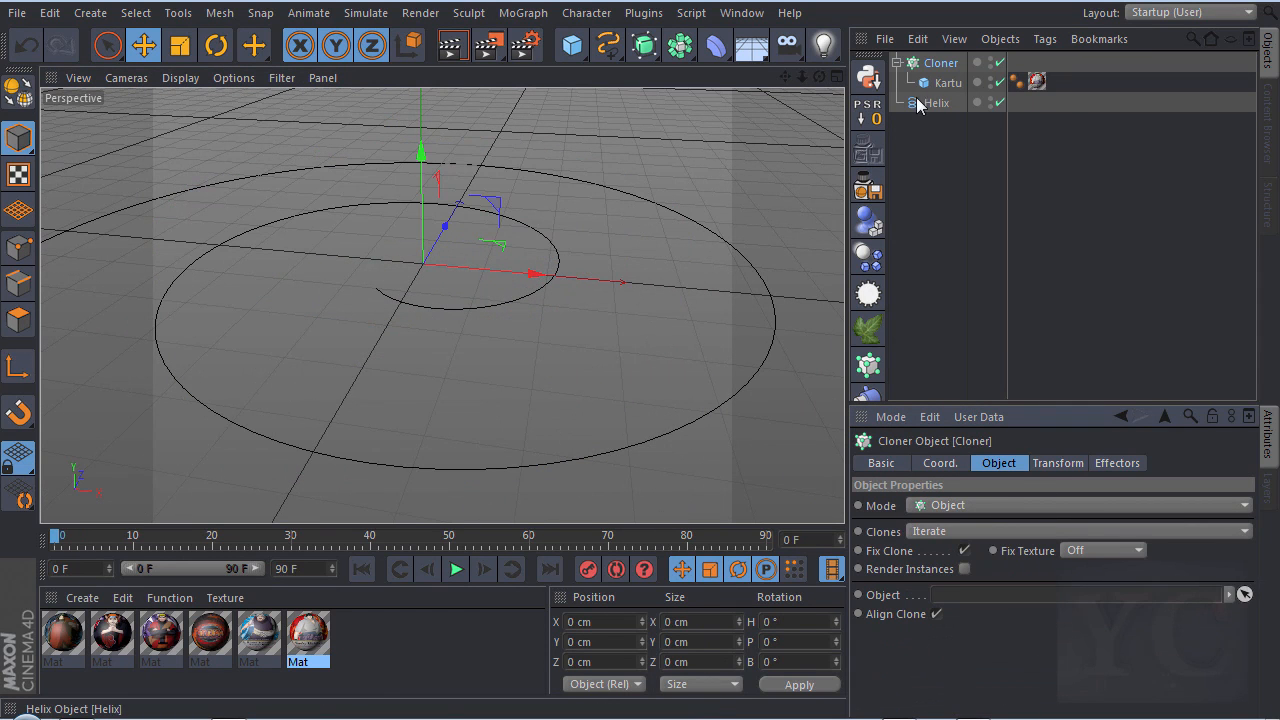
{"action": "left_click", "coordinate": [936, 103]}
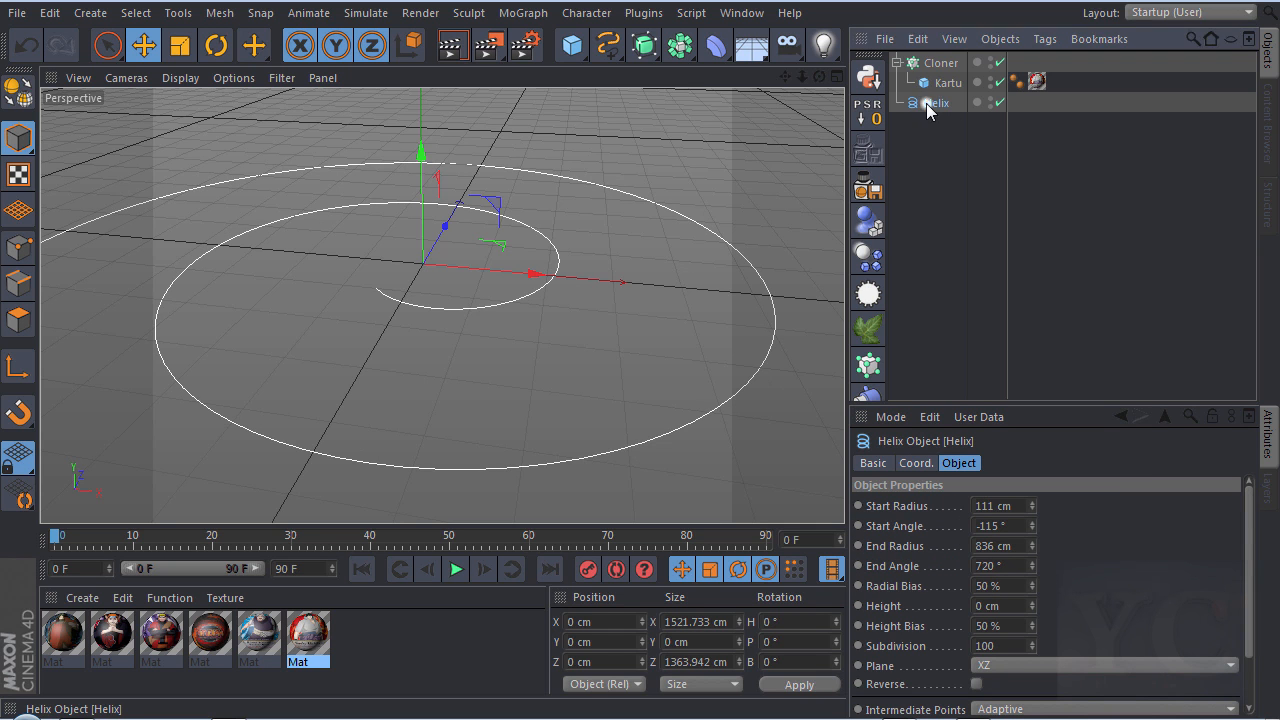
{"action": "double_click", "coordinate": [928, 104]}
{"action": "type", "text": "Lint"}
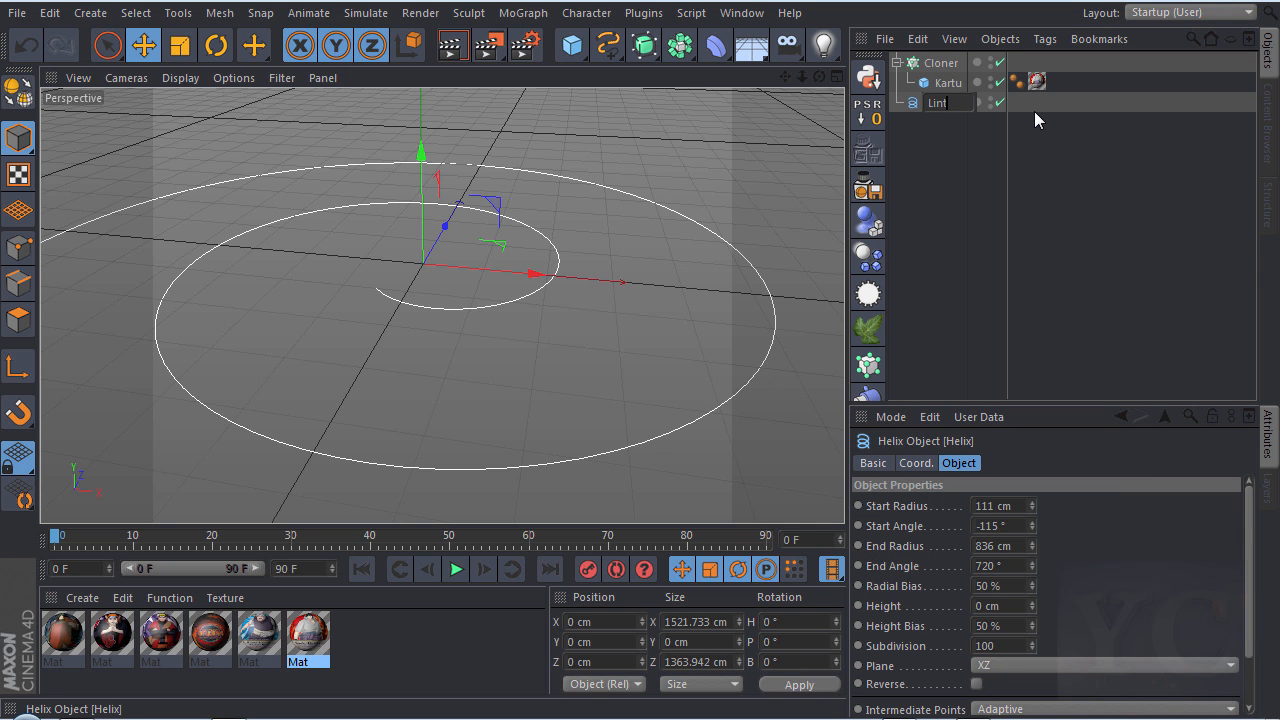
{"action": "type", "text": "asan"}
{"action": "key", "text": "Return"}
- Assign the Lintasan spline as the Cloner's target object so the cards are distributed along it
{"action": "left_click", "coordinate": [940, 63]}
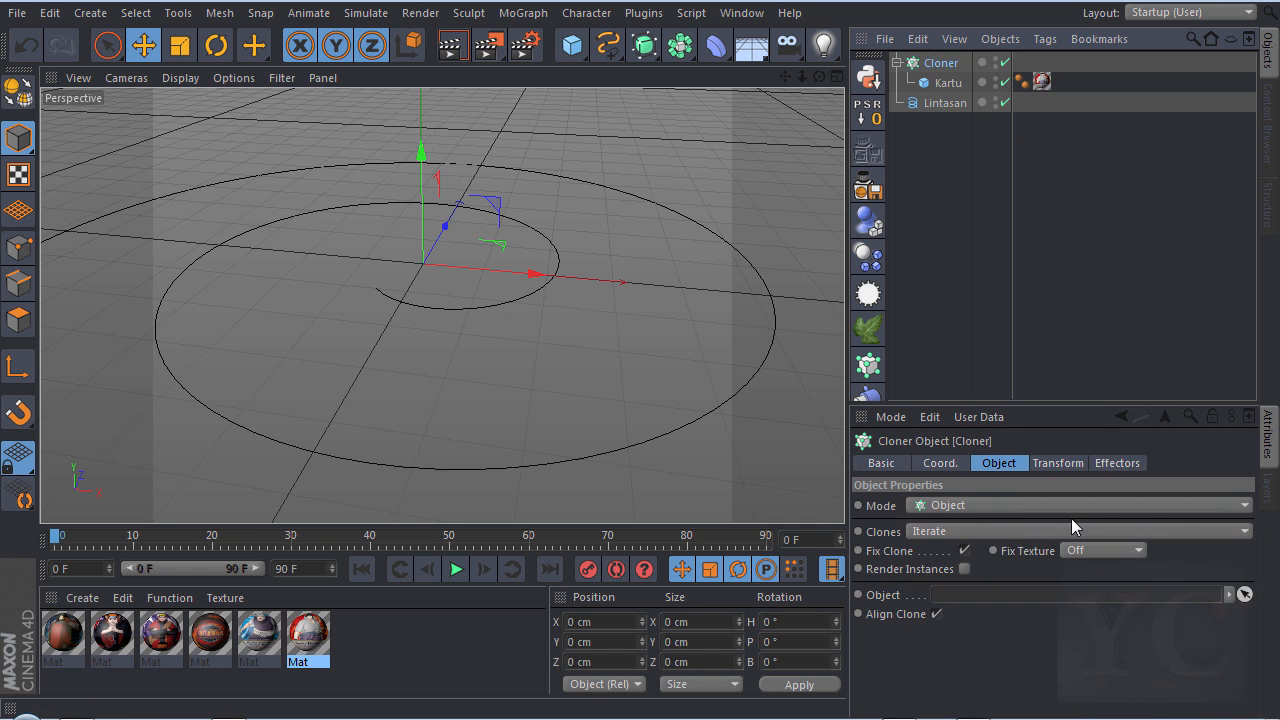
{"action": "left_click", "coordinate": [1248, 597]}
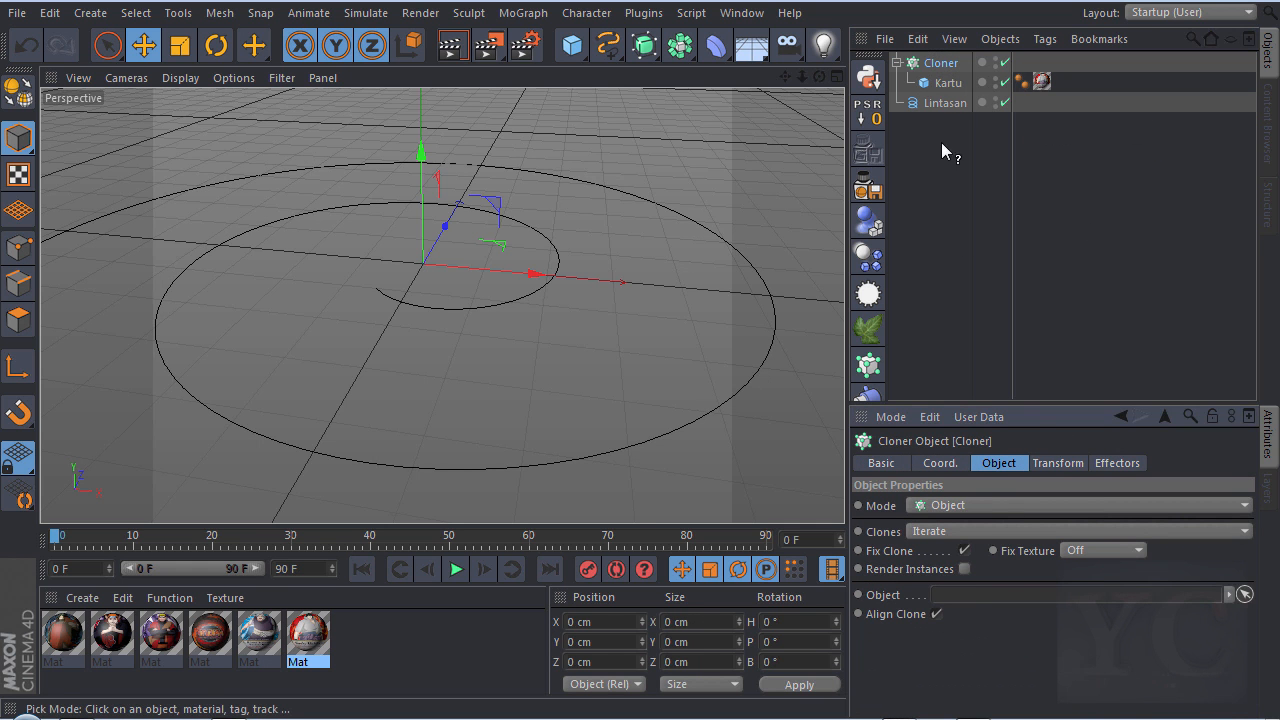
{"action": "left_click", "coordinate": [946, 104]}
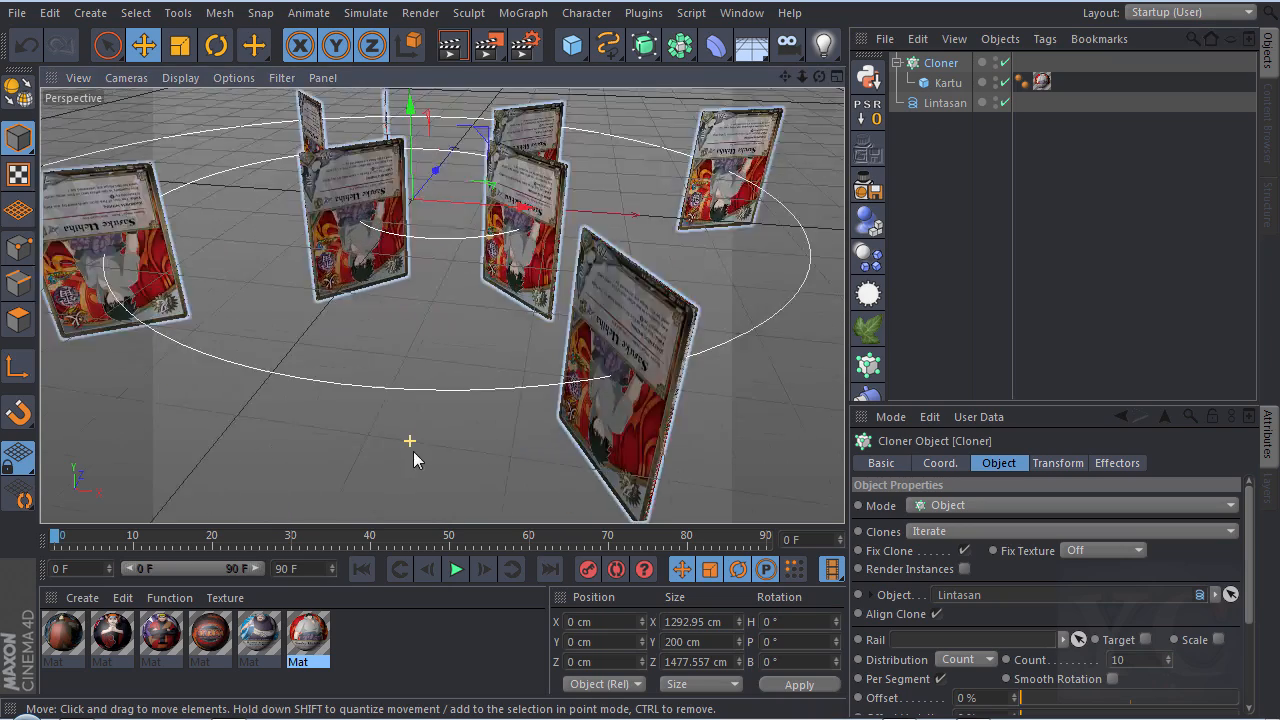
{"action": "scroll", "coordinate": [643, 360], "scroll_direction": "down", "scroll_amount": 2}
{"action": "scroll", "coordinate": [514, 431], "scroll_direction": "up", "scroll_amount": 3}
{"action": "mouse_move", "coordinate": [819, 77]}
{"action": "left_mouse_down"}
{"action": "mouse_move", "coordinate": [880, 40]}
{"action": "mouse_move", "coordinate": [900, 55]}
{"action": "mouse_move", "coordinate": [818, 78]}
{"action": "left_mouse_up"}
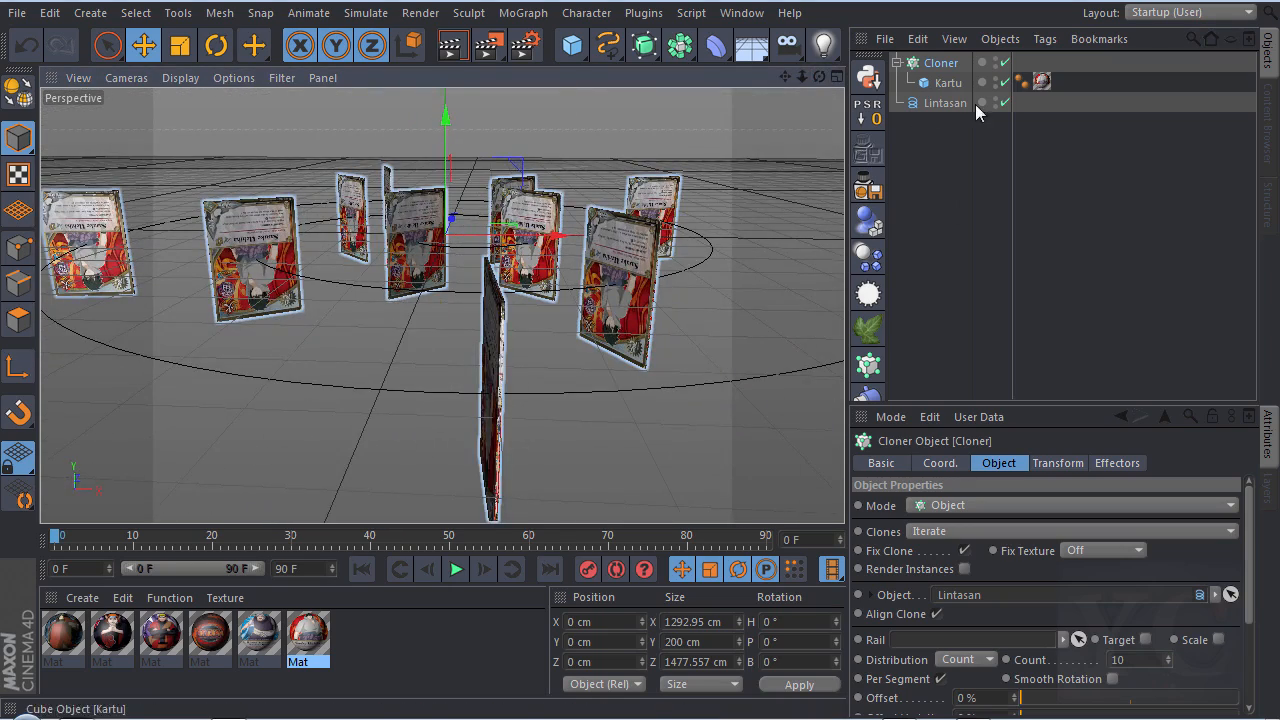
- Turn the clones upright by setting the Cloner's transform bank rotation (R.B) to 180°
{"action": "left_click", "coordinate": [1050, 463]}
{"action": "left_click_drag", "start_coordinate": [1179, 577], "coordinate": [1187, 598]}
{"action": "key", "text": "ctrl+z"}
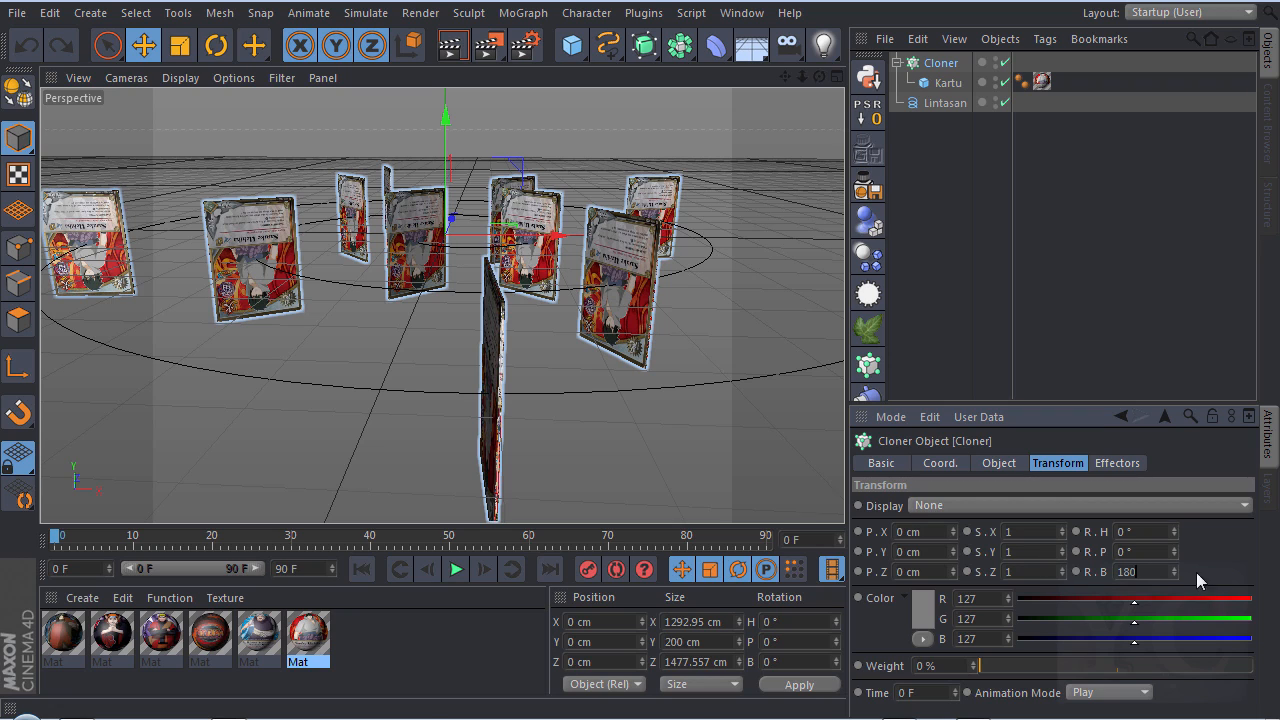
{"action": "left_click", "coordinate": [1250, 546]}
{"action": "left_click_drag", "start_coordinate": [520, 250], "coordinate": [902, 177], "text": "alt"}
- Make five copies of the Kartu card outside the Cloner, listed below Lintasan
{"action": "left_click", "coordinate": [940, 228]}
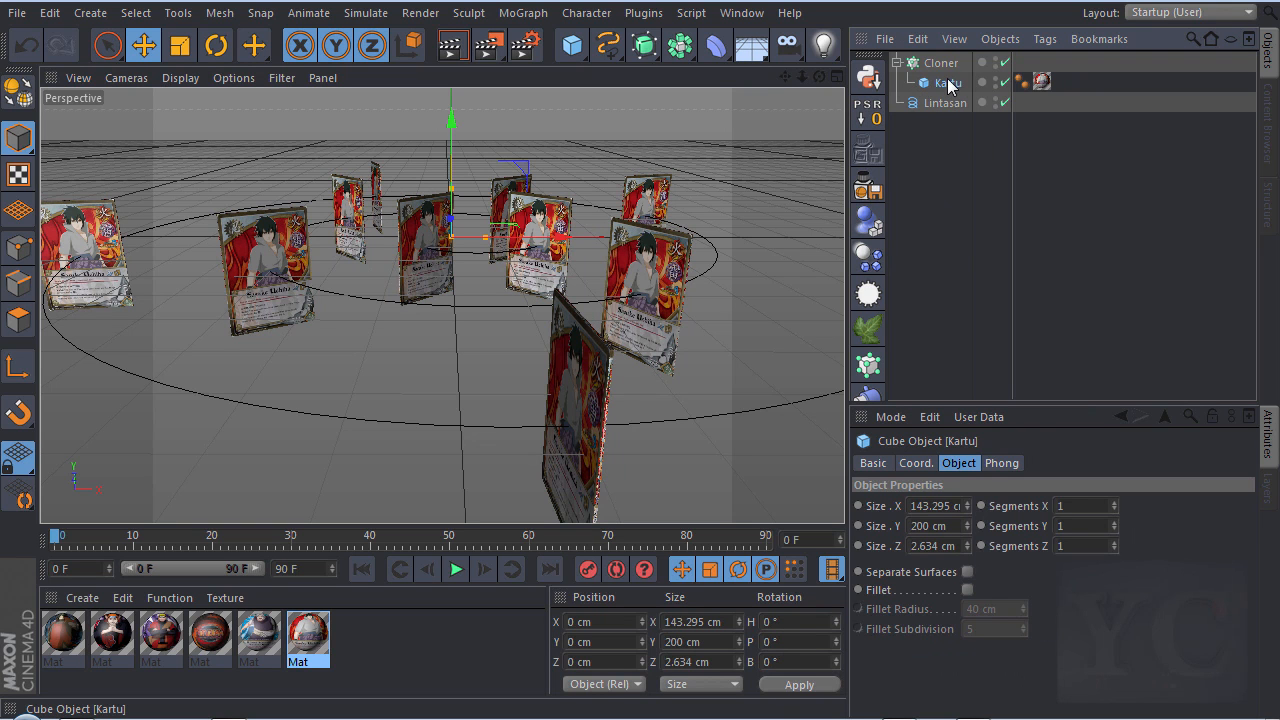
{"action": "left_click_drag", "start_coordinate": [955, 167], "coordinate": [955, 167], "text": "ctrl"}
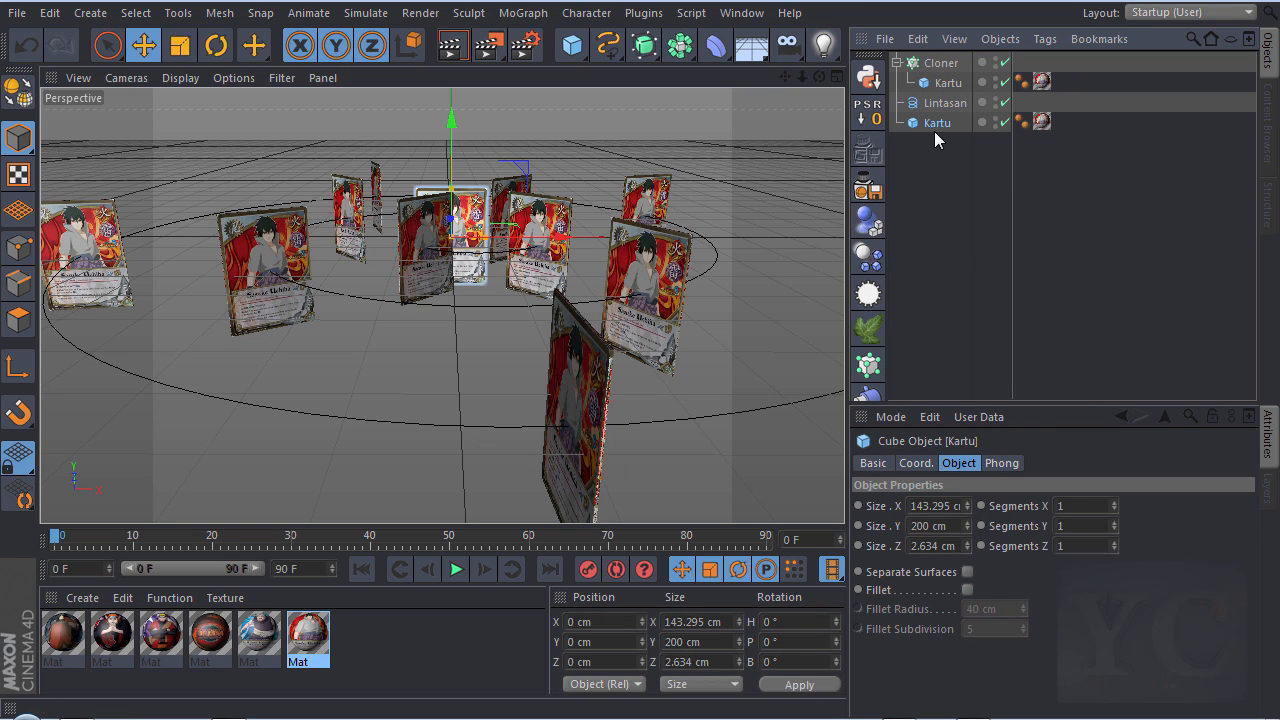
{"action": "left_click_drag", "start_coordinate": [929, 268], "coordinate": [930, 265], "text": "ctrl"}
{"action": "left_click_drag", "start_coordinate": [930, 143], "coordinate": [929, 224], "text": "ctrl"}
{"action": "left_click_drag", "start_coordinate": [948, 355], "coordinate": [932, 303], "text": "ctrl"}
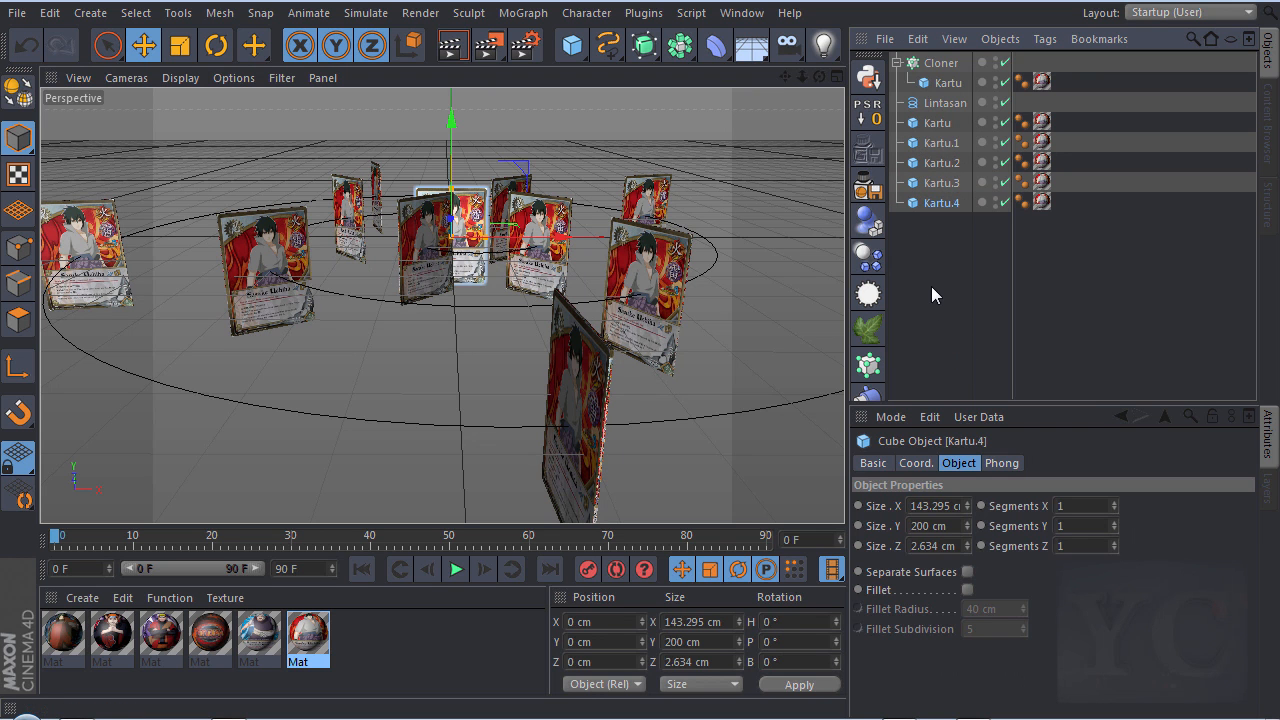
{"action": "left_click", "coordinate": [935, 123]}
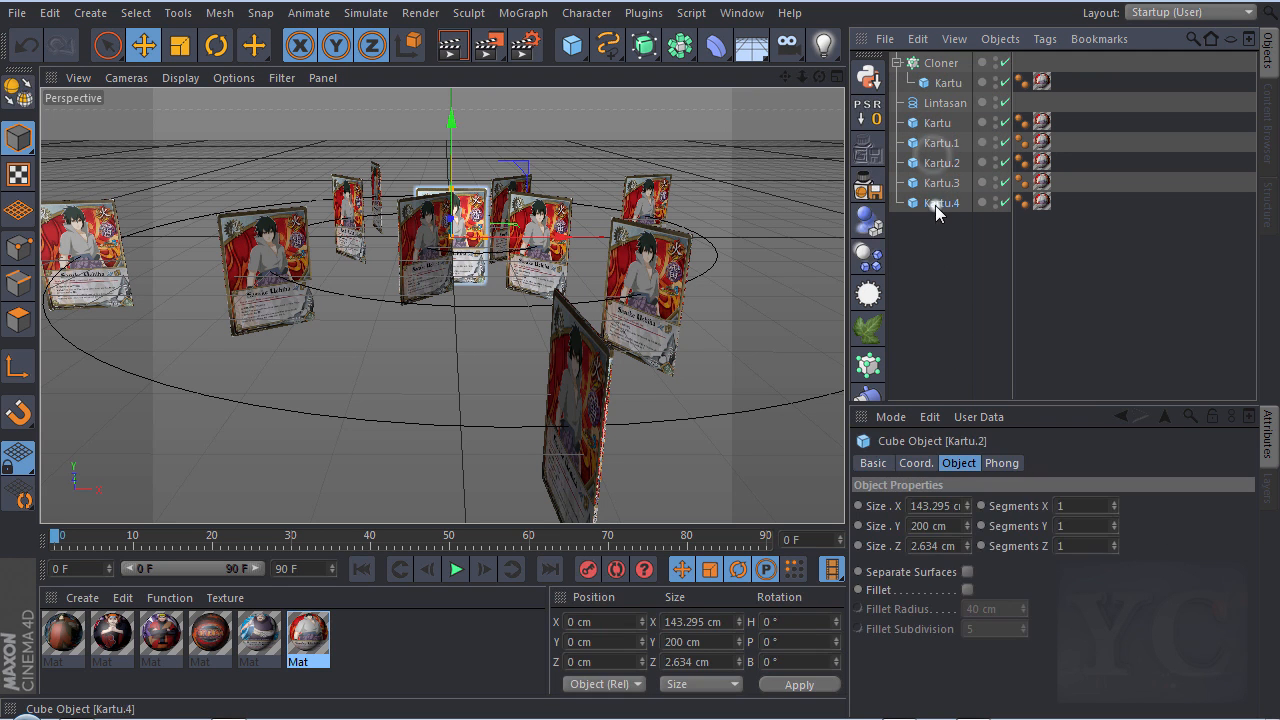
{"action": "left_click", "coordinate": [940, 248]}
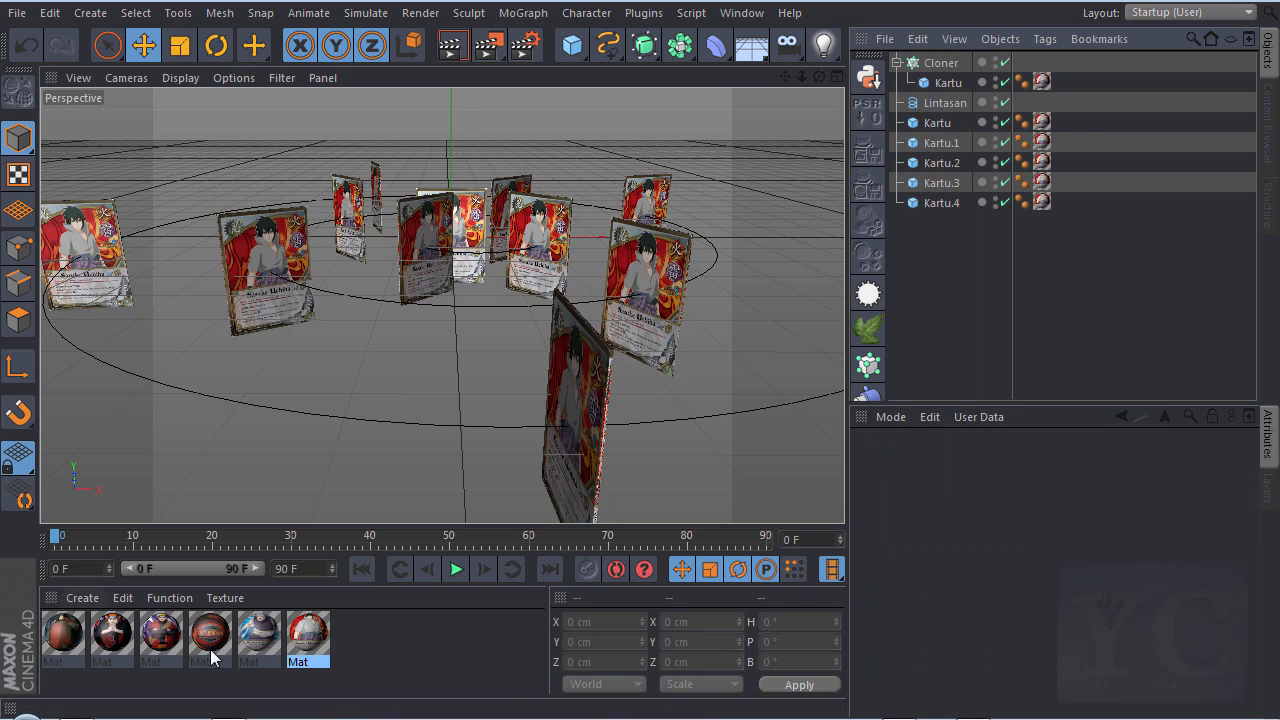
- Replace the texture on each of the five Kartu copies with a different one of the remaining card materials
{"action": "left_click", "coordinate": [262, 638]}
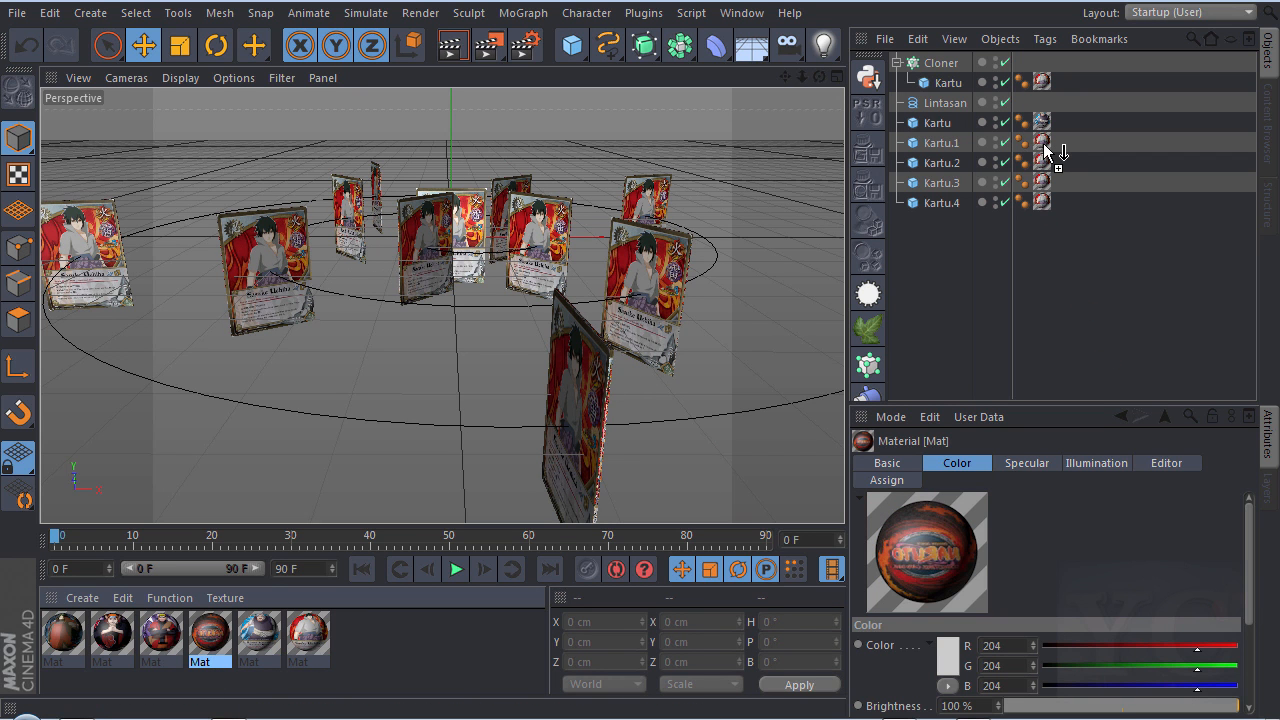
{"action": "left_click_drag", "start_coordinate": [170, 660], "coordinate": [292, 597]}
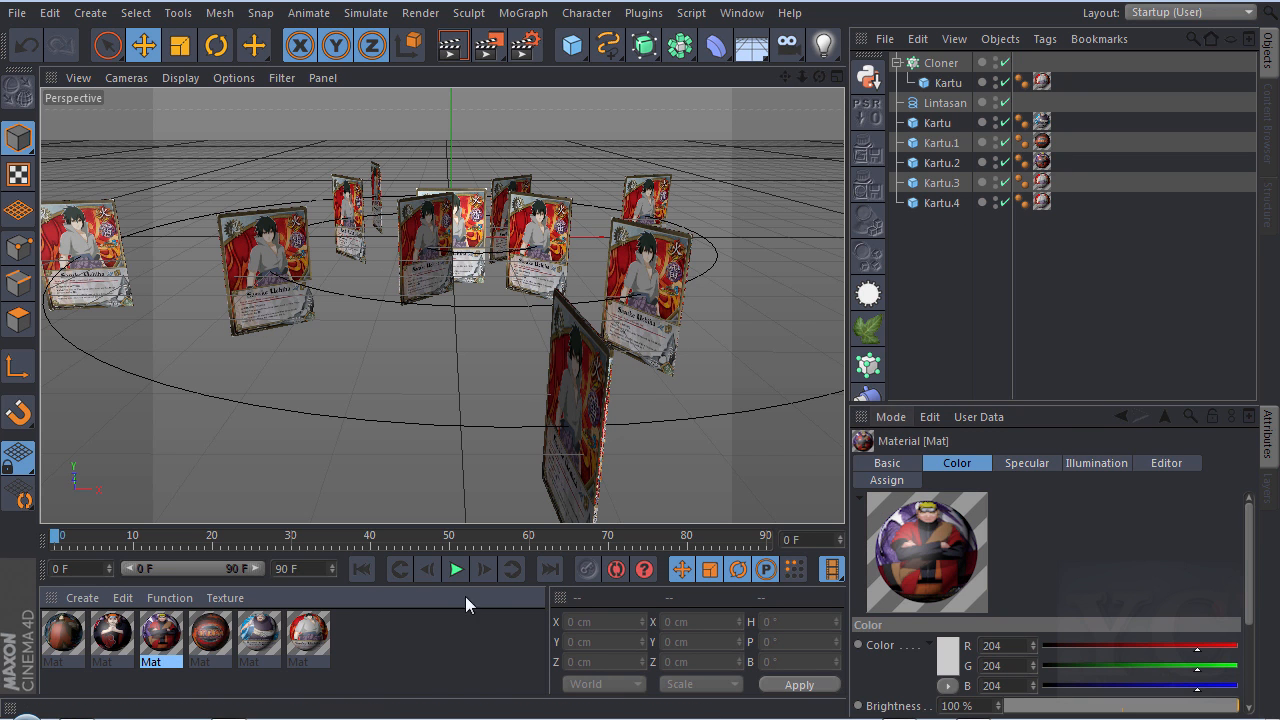
{"action": "left_click", "coordinate": [87, 636]}
{"action": "left_click", "coordinate": [112, 634]}
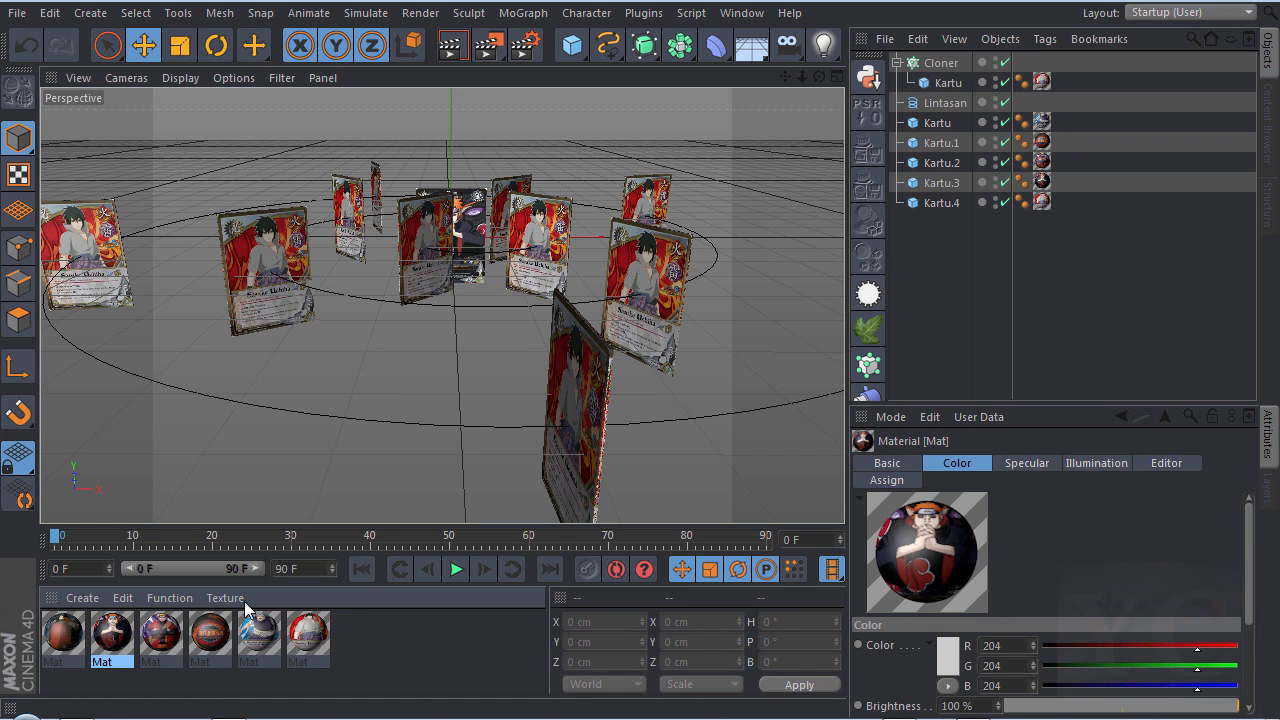
{"action": "left_click", "coordinate": [63, 638]}
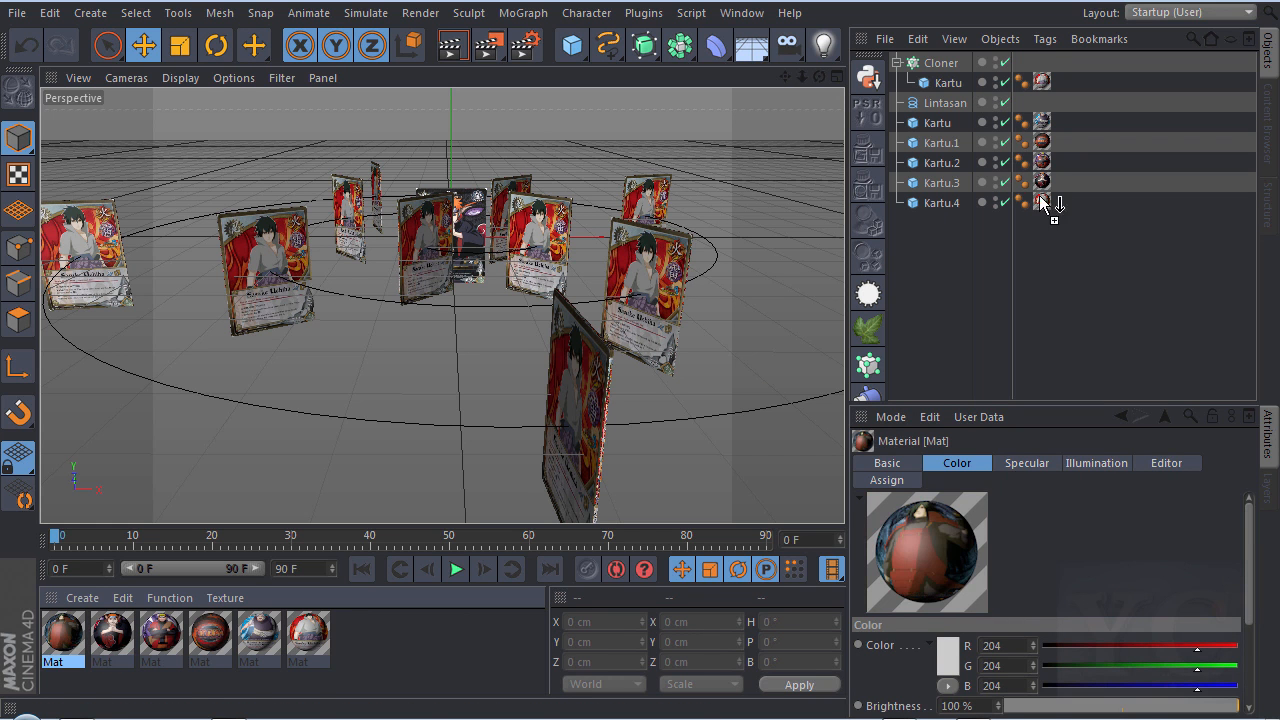
- Move the five Kartu copies into the Cloner as children alongside the original card
{"action": "left_click", "coordinate": [908, 284]}
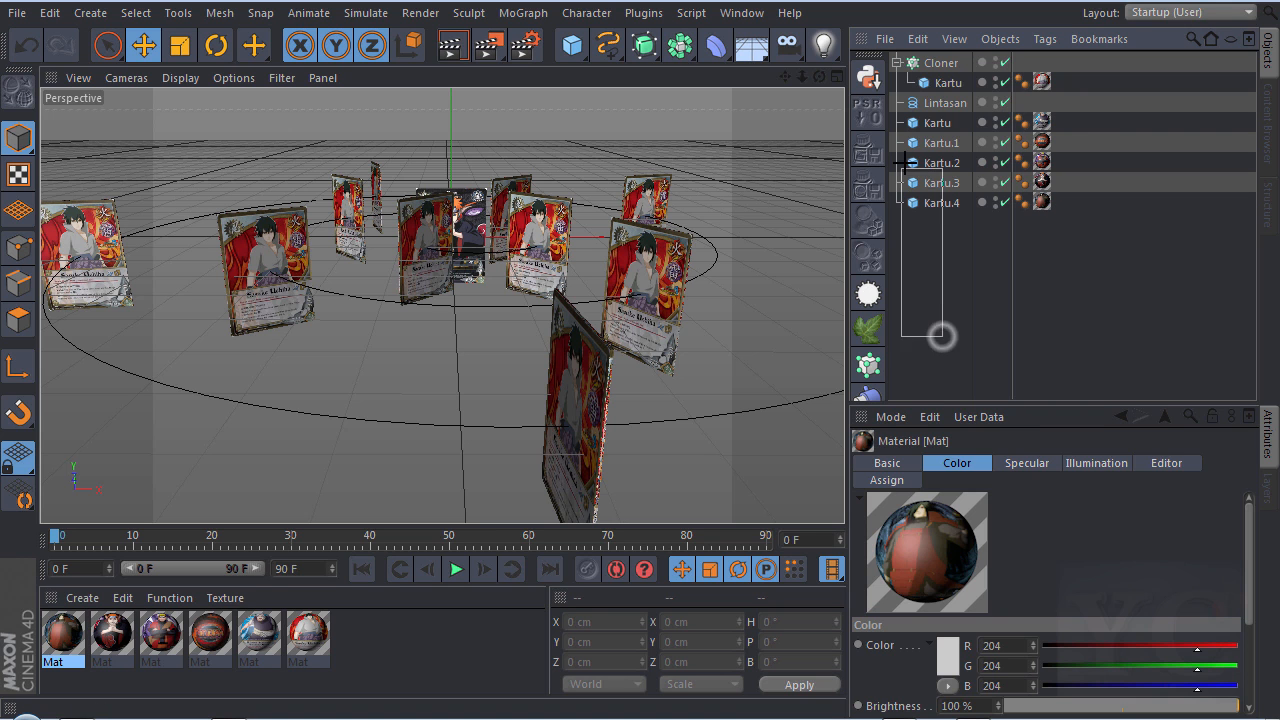
{"action": "left_click_drag", "start_coordinate": [925, 117], "coordinate": [926, 118]}
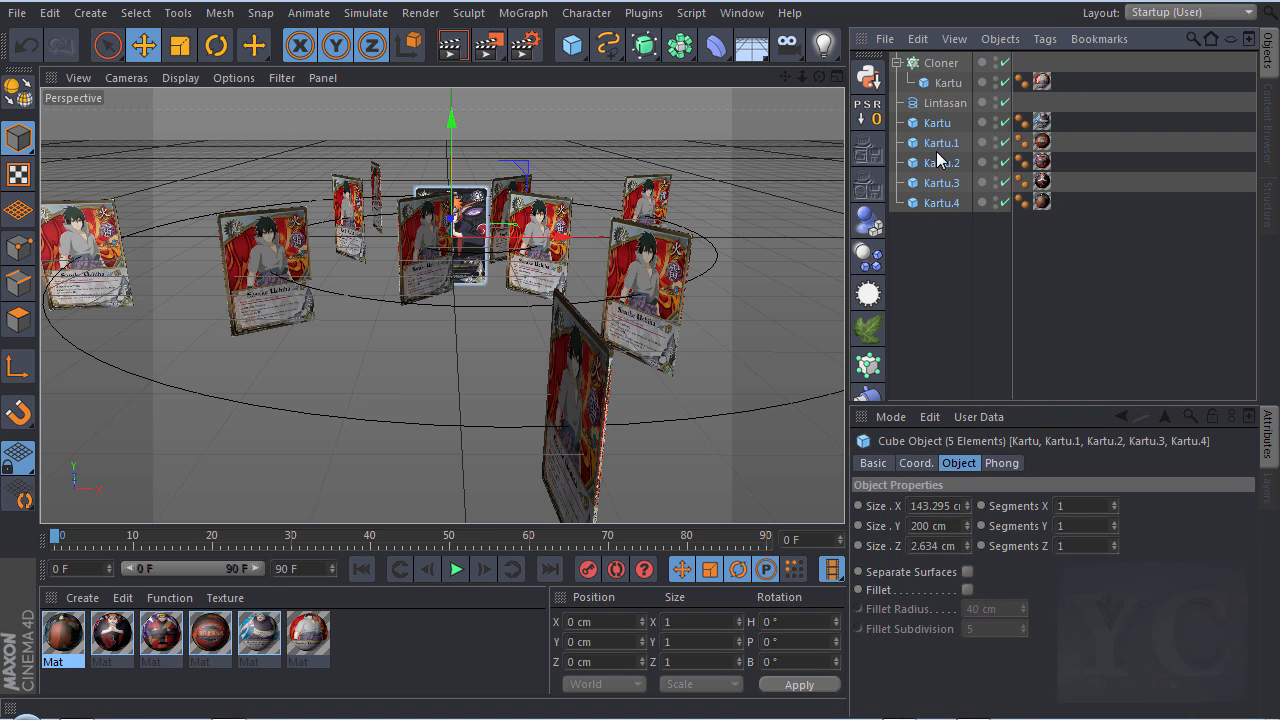
{"action": "left_click_drag", "start_coordinate": [950, 68], "coordinate": [942, 64]}
{"action": "left_click_drag", "start_coordinate": [560, 285], "coordinate": [284, 485], "text": "alt"}
- Increase the Cloner's clone count to 197 so the cards fill the spiral densely
{"action": "left_click", "coordinate": [942, 62]}
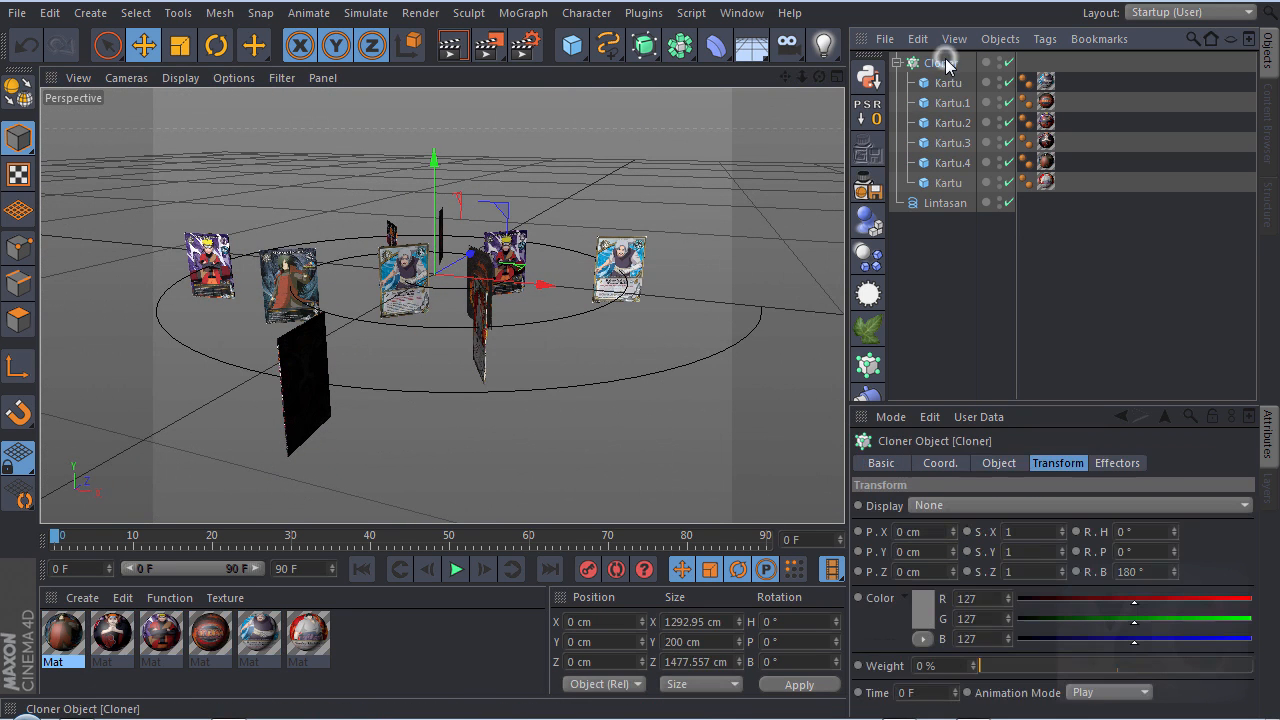
{"action": "left_click", "coordinate": [999, 464]}
{"action": "left_click_drag", "start_coordinate": [1165, 658], "coordinate": [1255, 658]}
{"action": "left_click_drag", "start_coordinate": [517, 183], "coordinate": [548, 232], "text": "alt"}
{"action": "scroll", "coordinate": [1255, 545], "scroll_direction": "down", "scroll_amount": 5}
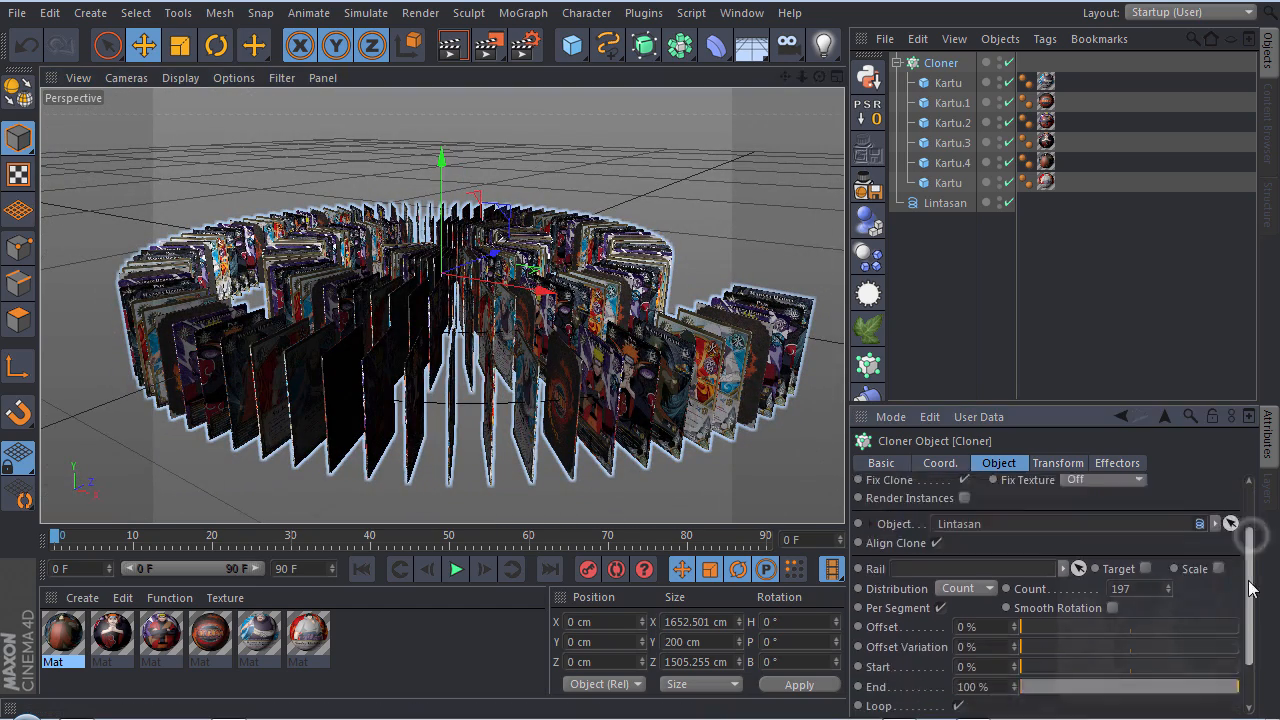
{"action": "scroll", "coordinate": [1258, 580], "scroll_direction": "up", "scroll_amount": 5}
- Switch the viewport display to Constant Shading
{"action": "left_click_drag", "start_coordinate": [517, 358], "coordinate": [410, 415], "text": "alt"}
{"action": "left_click", "coordinate": [172, 78]}
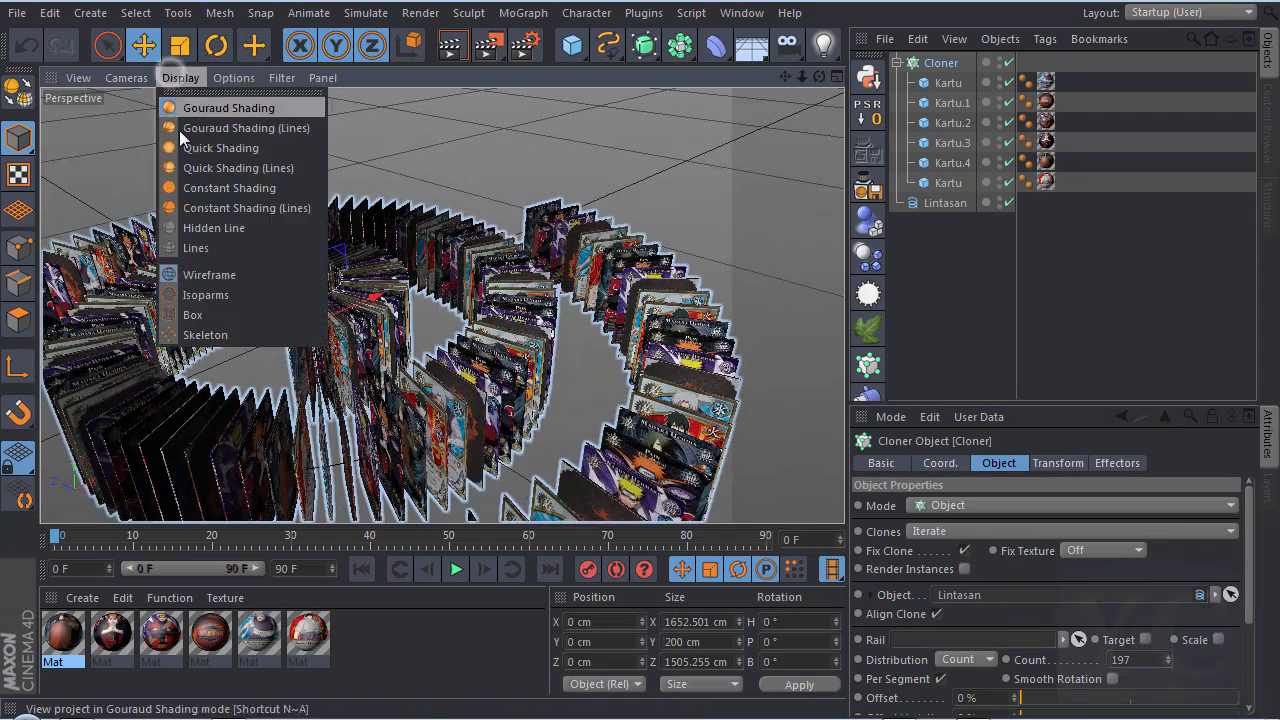
{"action": "left_click", "coordinate": [190, 187]}
{"action": "mouse_move", "coordinate": [533, 180]}
{"action": "right_mouse_down", "text": "alt"}
{"action": "mouse_move", "coordinate": [312, 494]}
{"action": "mouse_move", "coordinate": [346, 266]}
{"action": "right_mouse_up", "text": "alt"}
{"action": "left_click_drag", "start_coordinate": [346, 266], "coordinate": [244, 196], "text": "alt"}
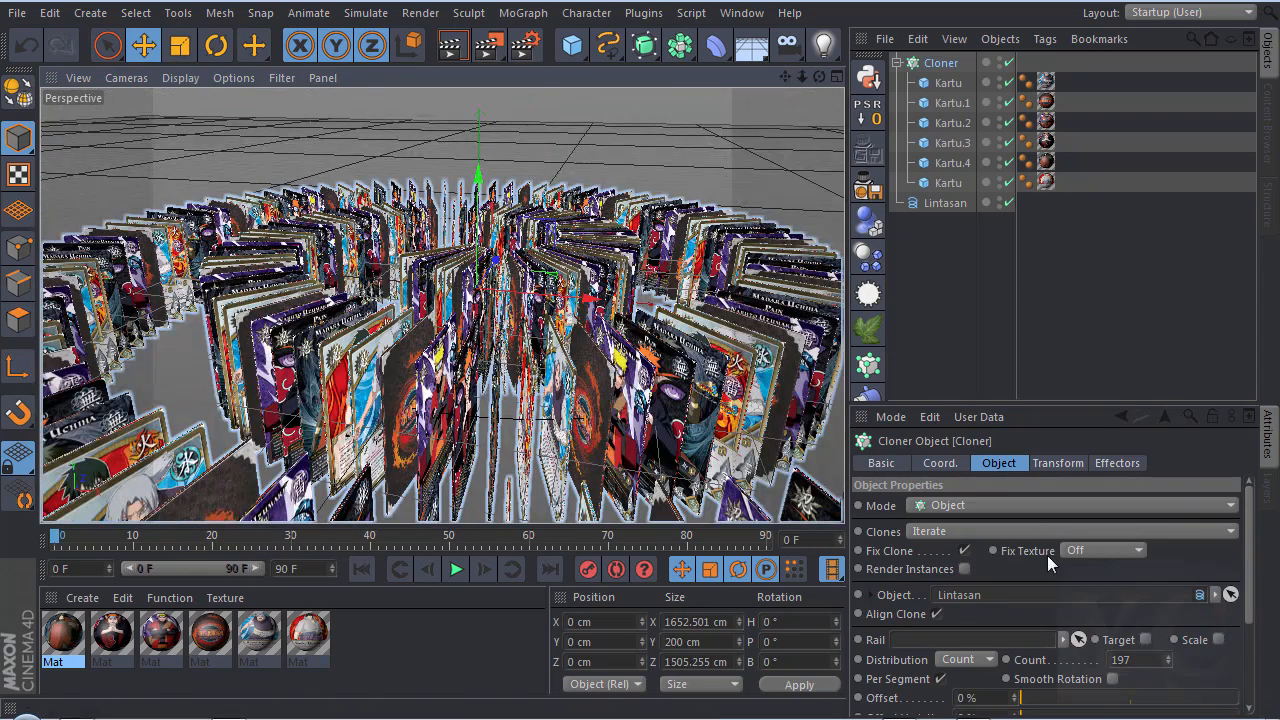
- Set the Cloner's Clones mode to Random so the card textures are mixed along the spiral
{"action": "left_click", "coordinate": [921, 535]}
{"action": "left_click", "coordinate": [946, 570]}
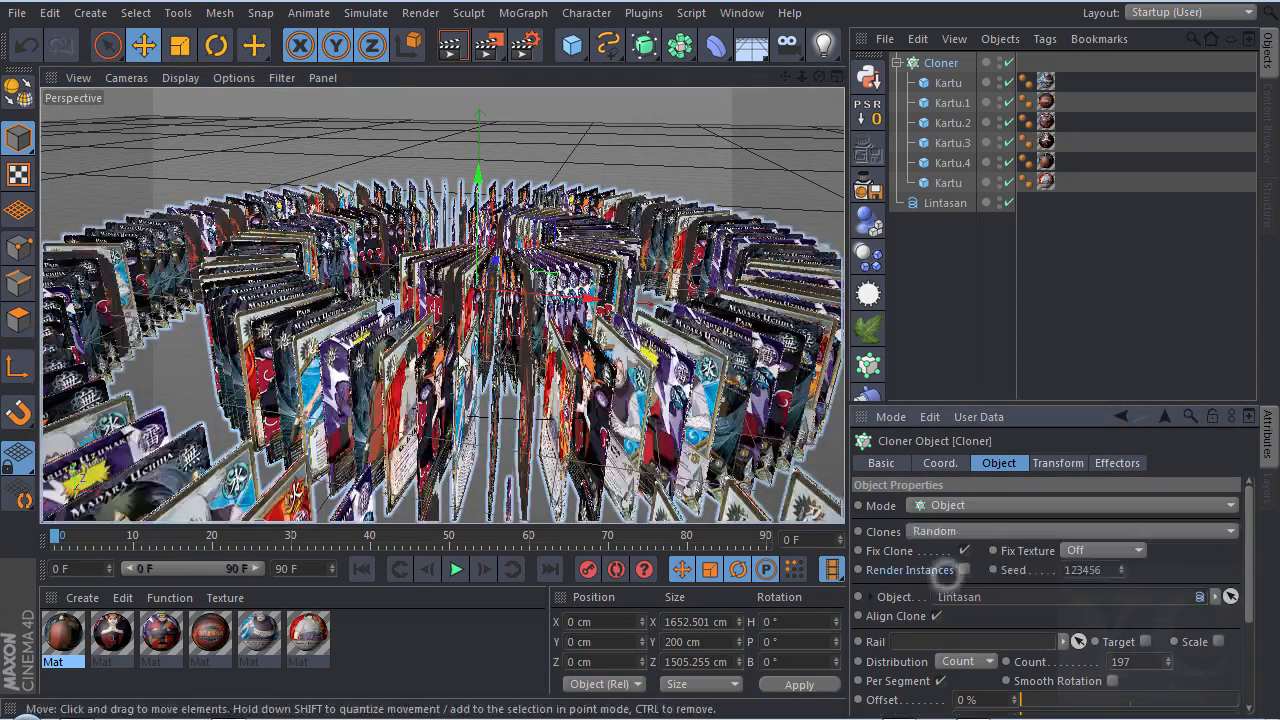
{"action": "left_click_drag", "start_coordinate": [384, 197], "coordinate": [818, 77], "text": "alt"}
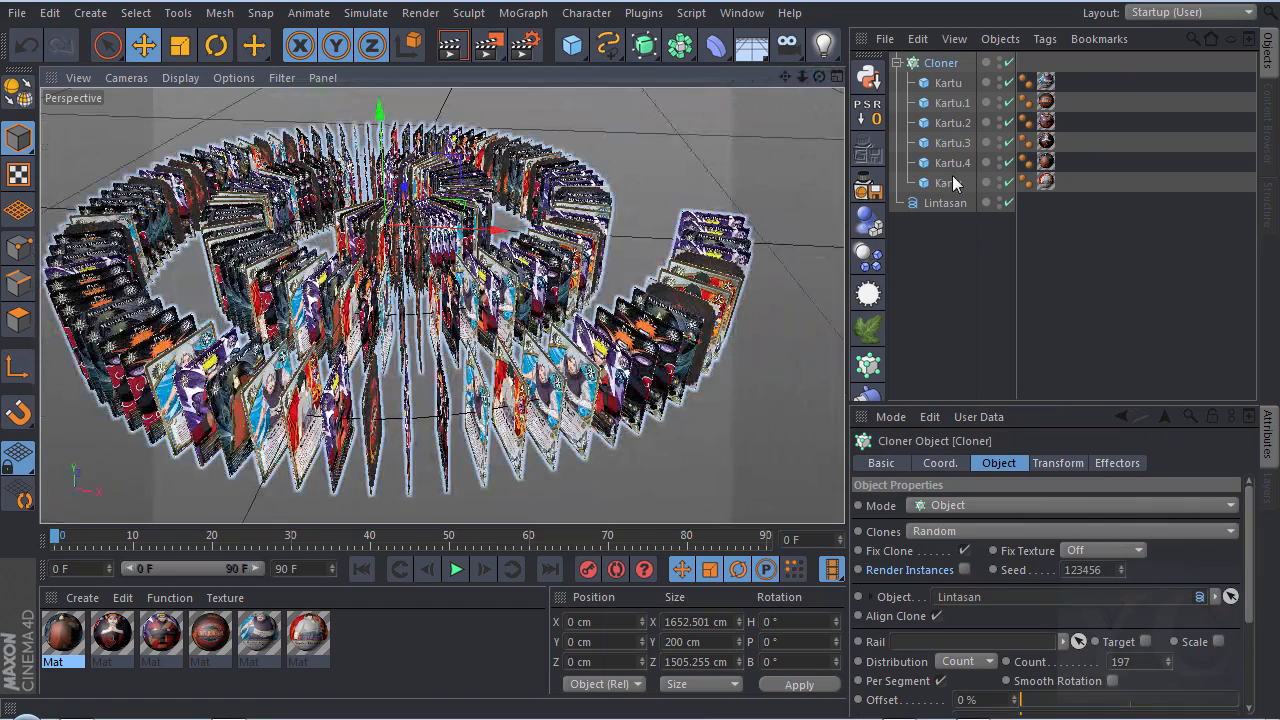
- Raise the Lintasan spline to about 58 cm in Y and add a Floor object to the scene
{"action": "left_click", "coordinate": [944, 204]}
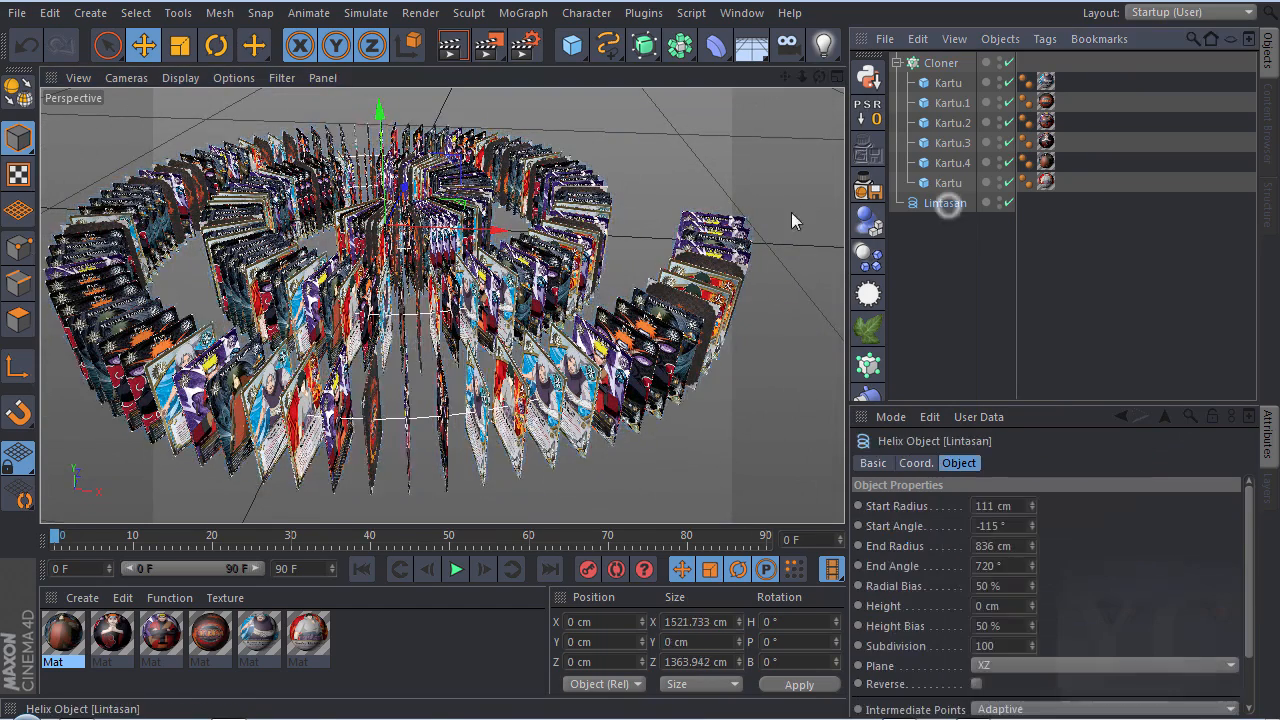
{"action": "left_click_drag", "start_coordinate": [383, 127], "coordinate": [383, 100]}
{"action": "left_click", "coordinate": [751, 44]}
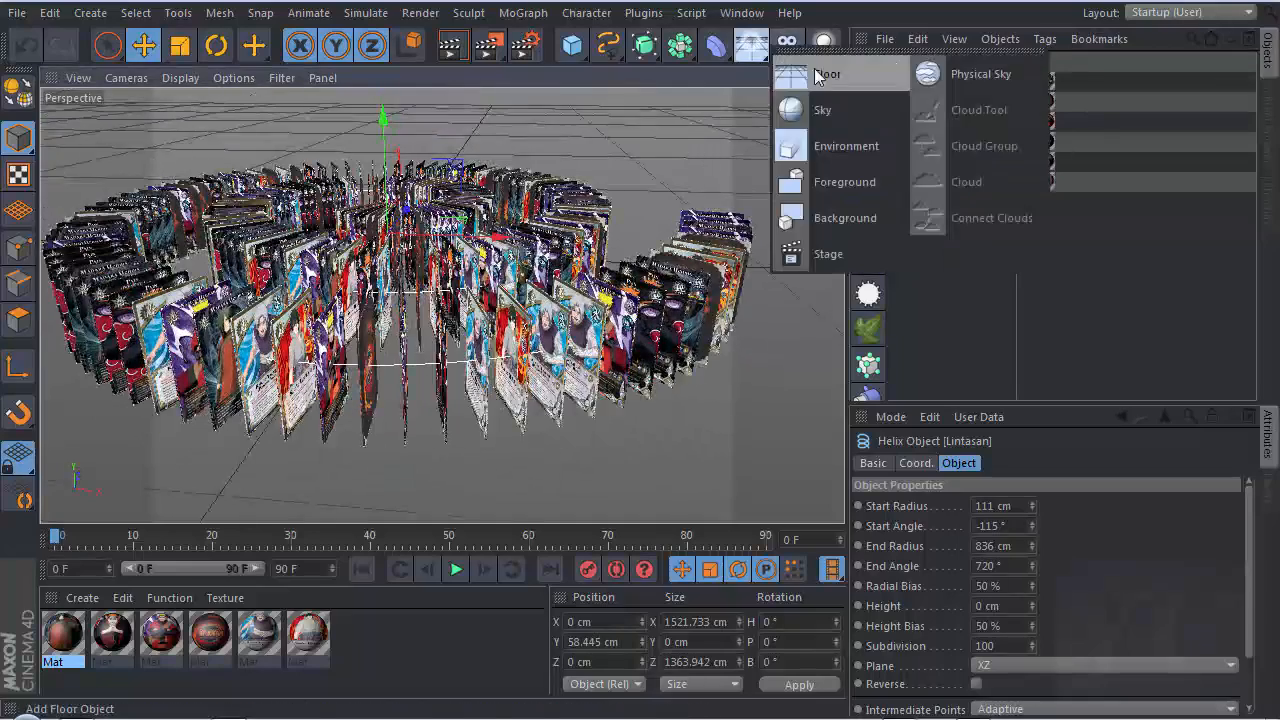
{"action": "left_click", "coordinate": [808, 75]}
{"action": "left_click_drag", "start_coordinate": [475, 235], "coordinate": [446, 179], "text": "alt"}
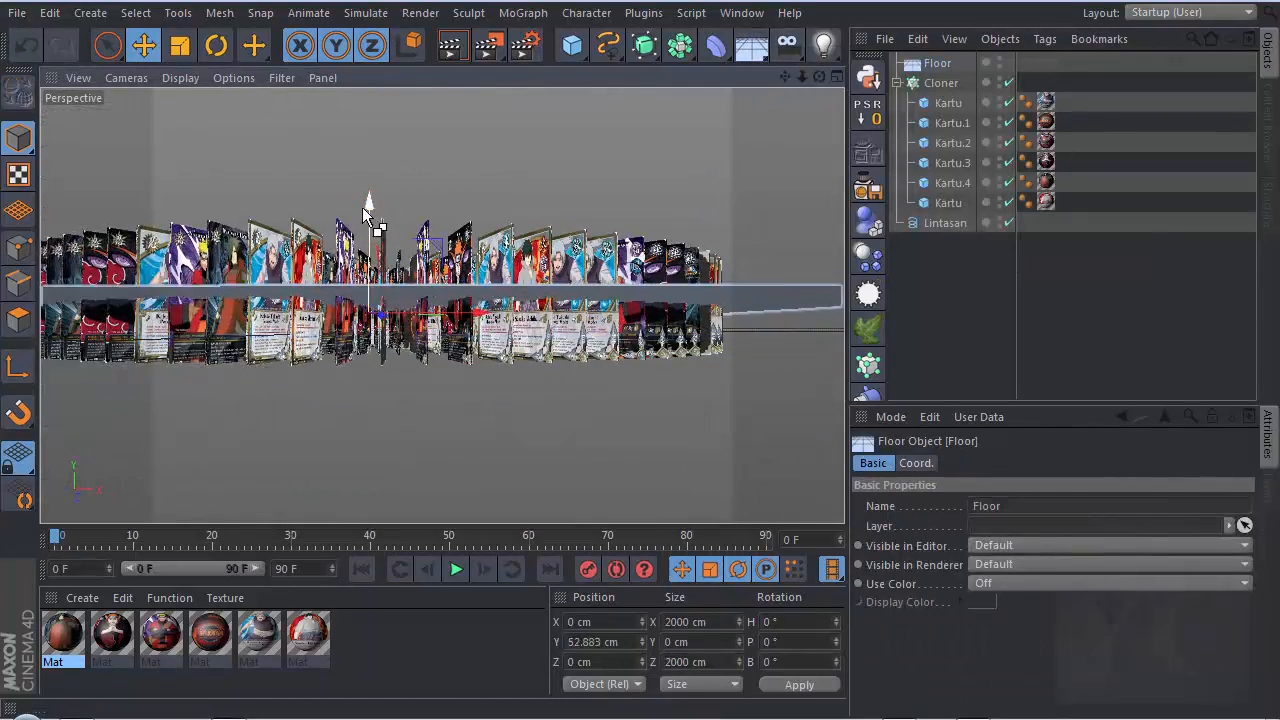
- Raise the Lintasan spline further so the cards stand on top of the floor
{"action": "left_click", "coordinate": [938, 223]}
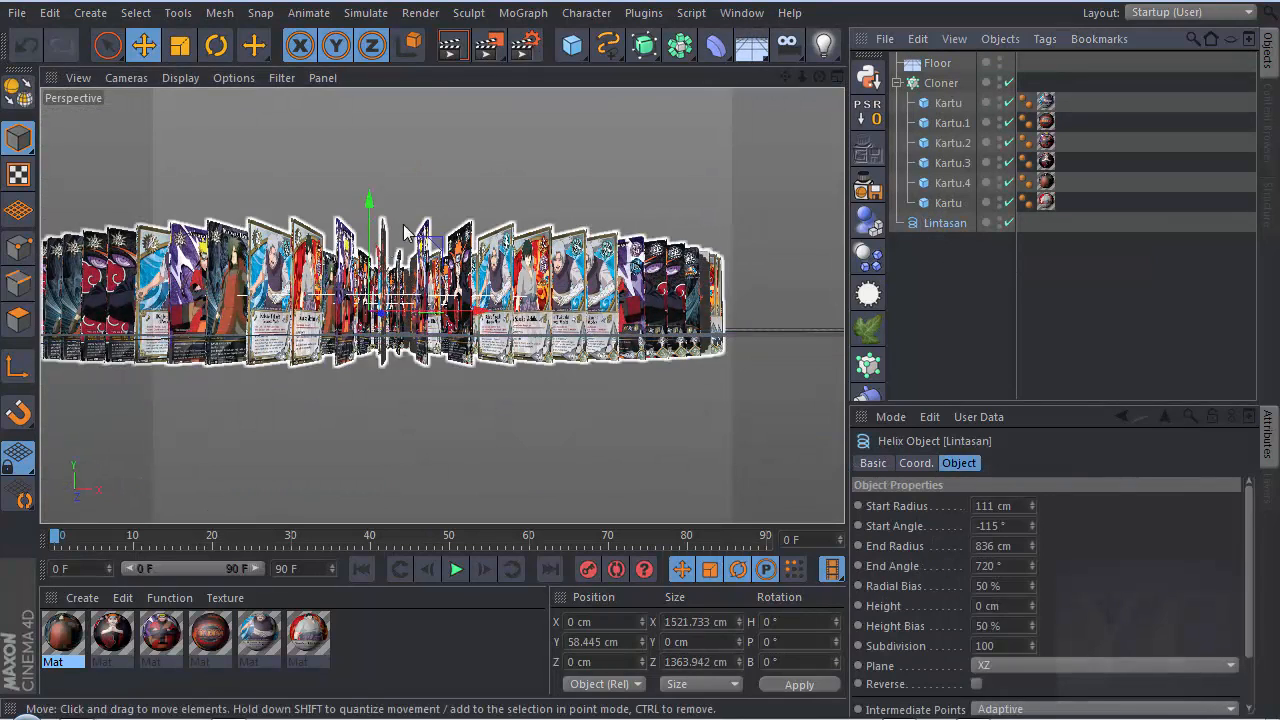
{"action": "left_click_drag", "start_coordinate": [372, 212], "coordinate": [481, 383]}
{"action": "left_click_drag", "start_coordinate": [542, 347], "coordinate": [532, 300], "text": "alt"}
- Add a cube and place it beside the outer end of the card spiral, at about X 786, Y 85, Z 82 cm
{"action": "left_click_drag", "start_coordinate": [571, 44], "coordinate": [614, 106]}
{"action": "left_click_drag", "start_coordinate": [540, 280], "coordinate": [529, 425]}
{"action": "left_click_drag", "start_coordinate": [657, 436], "coordinate": [704, 444]}
{"action": "left_click_drag", "start_coordinate": [594, 371], "coordinate": [600, 334]}
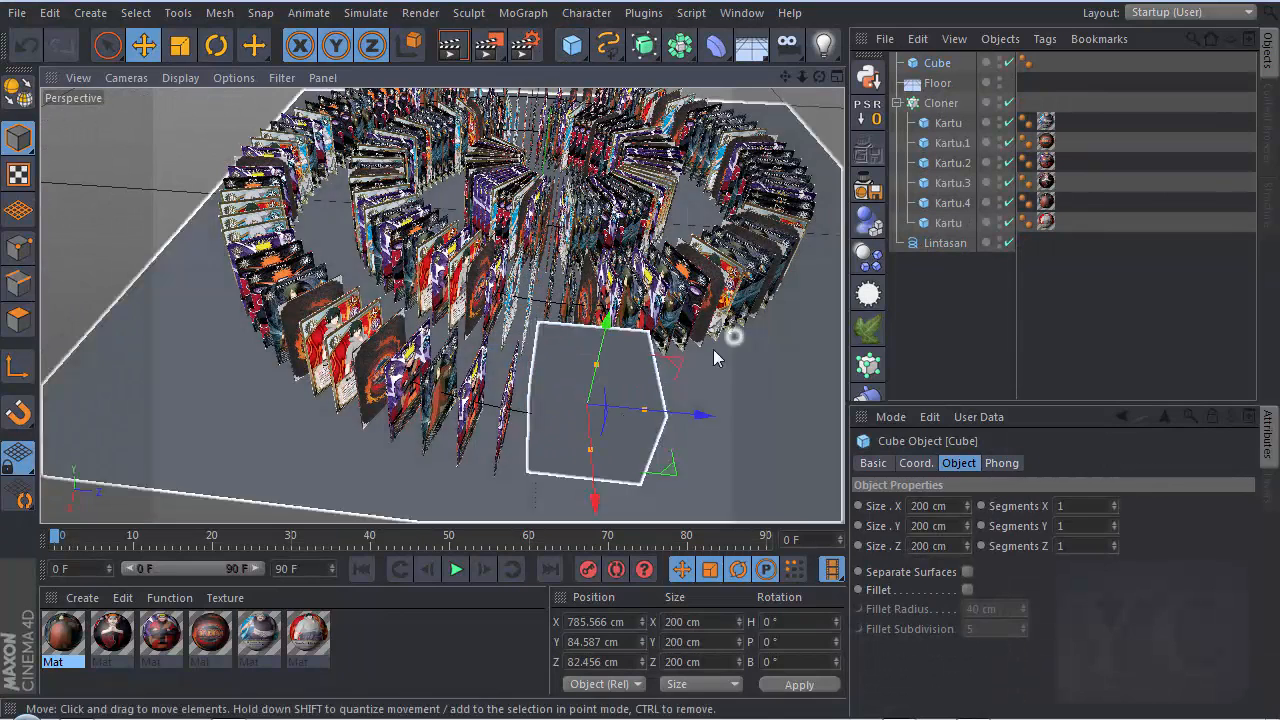
- Scale the cube down to about 96 cm and move it next to the outermost card, at about X 833, Z 16 cm
{"action": "key", "text": "t"}
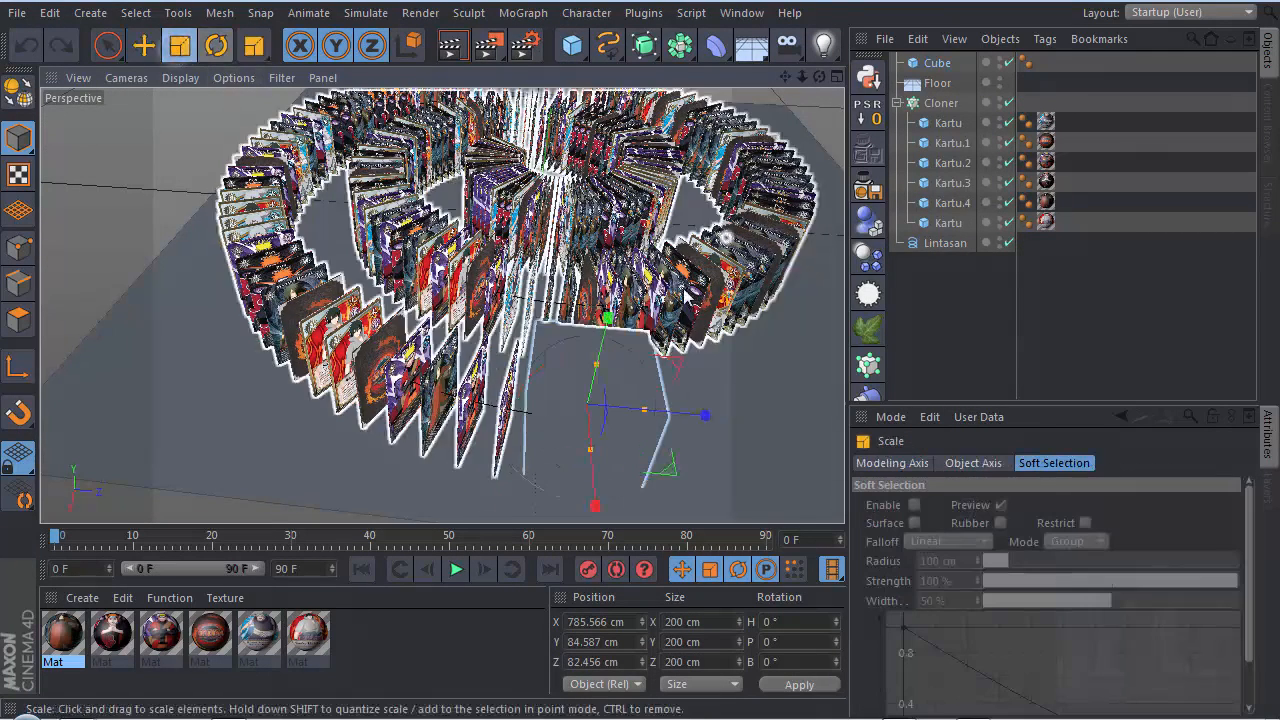
{"action": "left_click_drag", "start_coordinate": [728, 240], "coordinate": [434, 469]}
{"action": "left_click", "coordinate": [144, 45]}
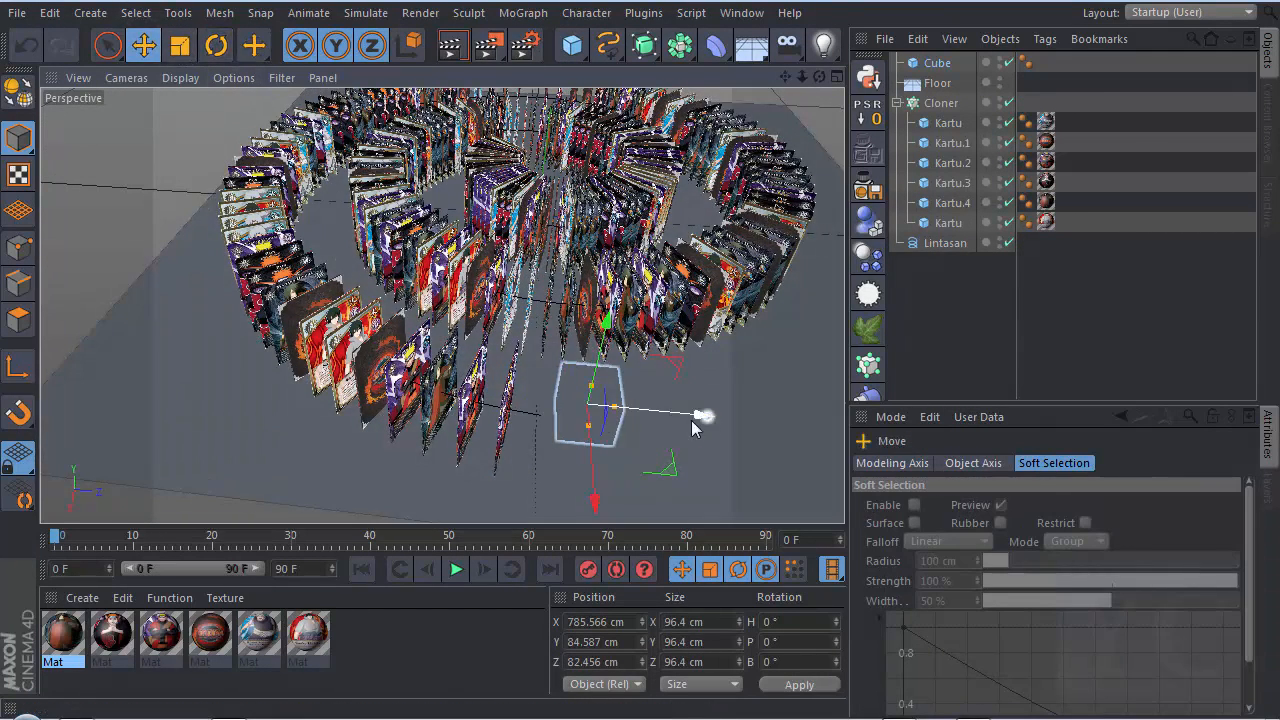
{"action": "left_click_drag", "start_coordinate": [551, 490], "coordinate": [551, 514]}
{"action": "left_click_drag", "start_coordinate": [634, 394], "coordinate": [637, 266], "text": "alt"}
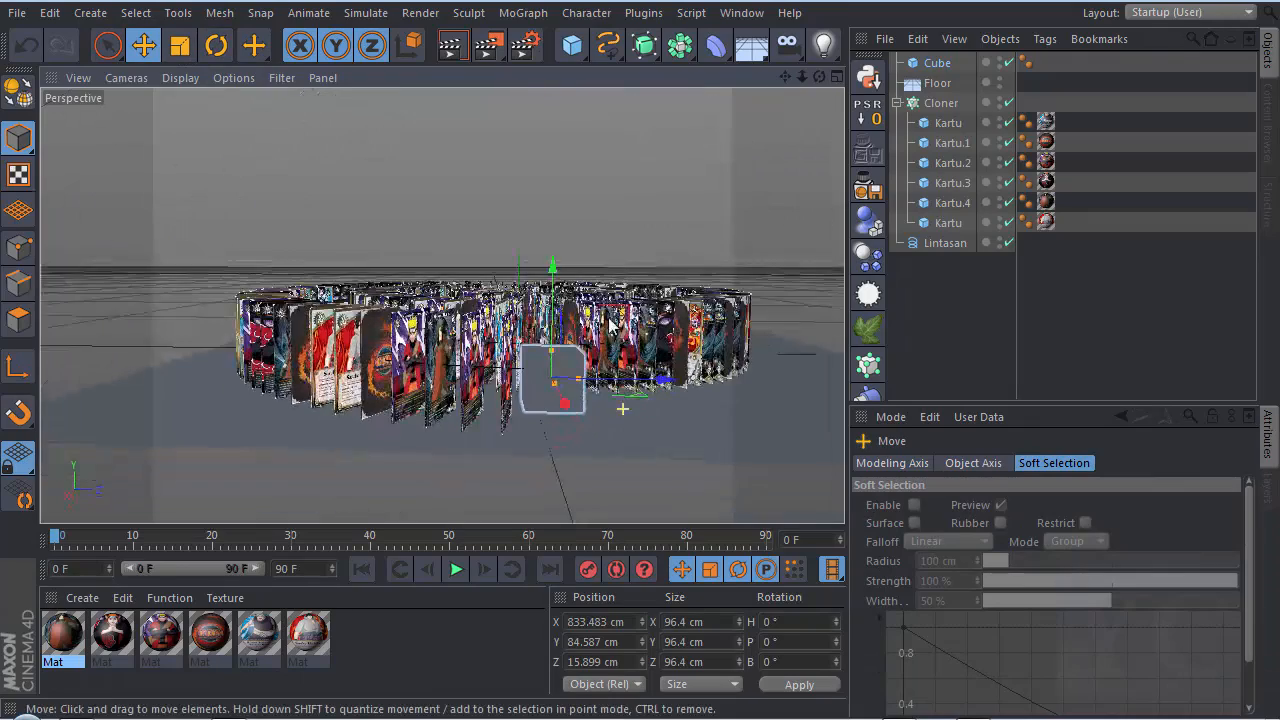
- Apply the fourth card material to the cube
{"action": "left_click", "coordinate": [205, 655]}
{"action": "mouse_move", "coordinate": [523, 420]}
{"action": "left_mouse_down"}
{"action": "mouse_move", "coordinate": [553, 382]}
{"action": "mouse_move", "coordinate": [610, 358]}
{"action": "mouse_move", "coordinate": [688, 285]}
{"action": "mouse_move", "coordinate": [634, 298]}
{"action": "mouse_move", "coordinate": [622, 318]}
{"action": "left_mouse_up"}
{"action": "left_click", "coordinate": [955, 295]}
- Add a Rigid Body simulation tag to the Cloner
{"action": "left_click", "coordinate": [938, 104]}
{"action": "right_click", "coordinate": [943, 106]}
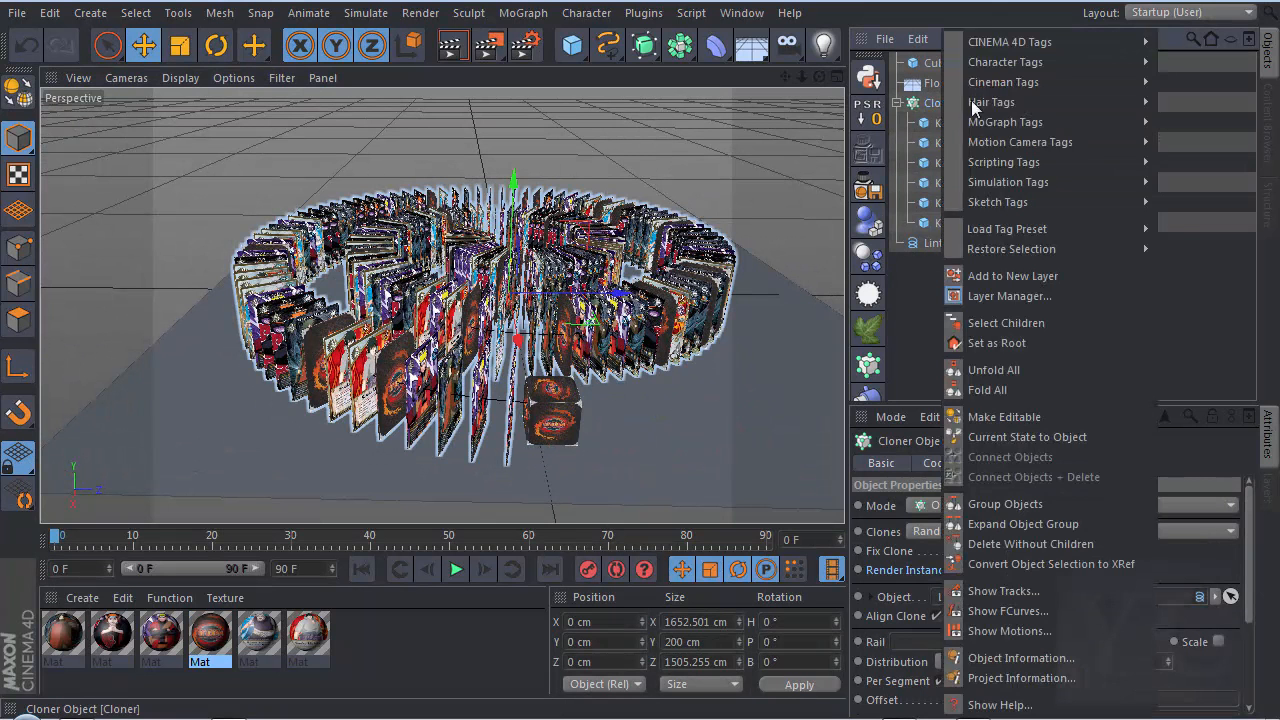
{"action": "mouse_move", "coordinate": [1013, 180]}
{"action": "left_click", "coordinate": [1207, 189]}
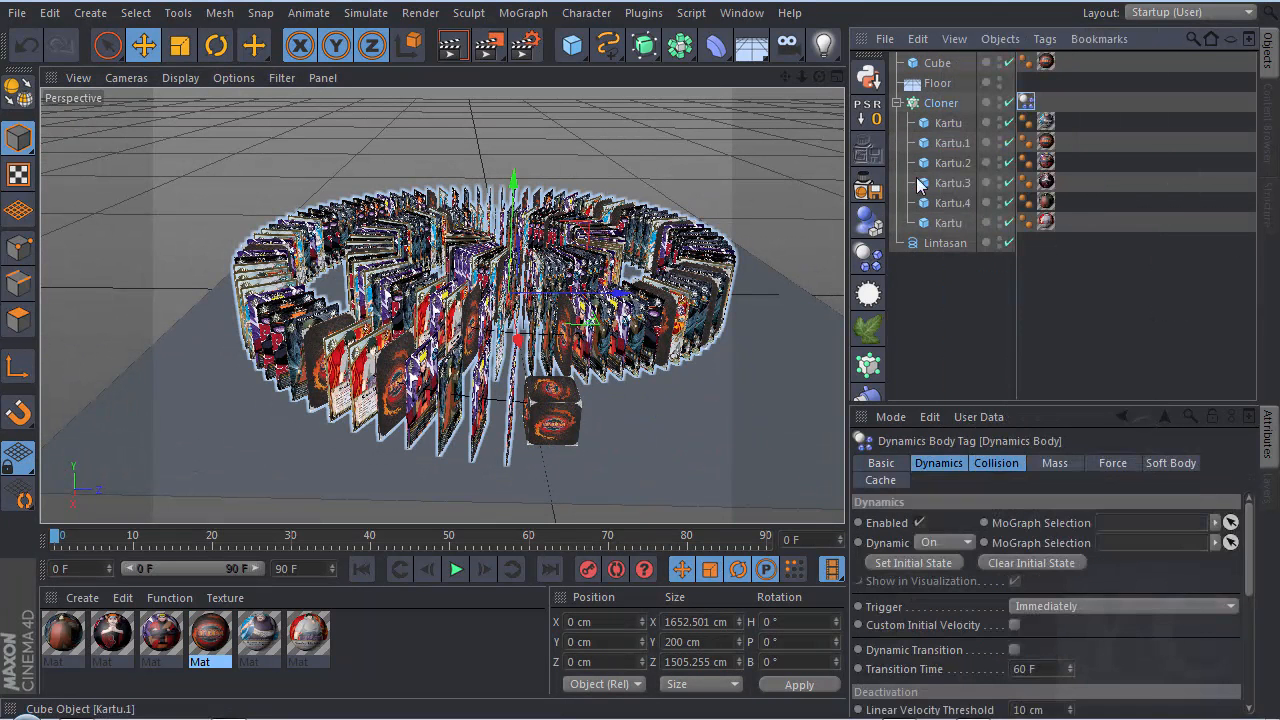
{"action": "left_click", "coordinate": [933, 245]}
{"action": "left_click", "coordinate": [933, 122]}
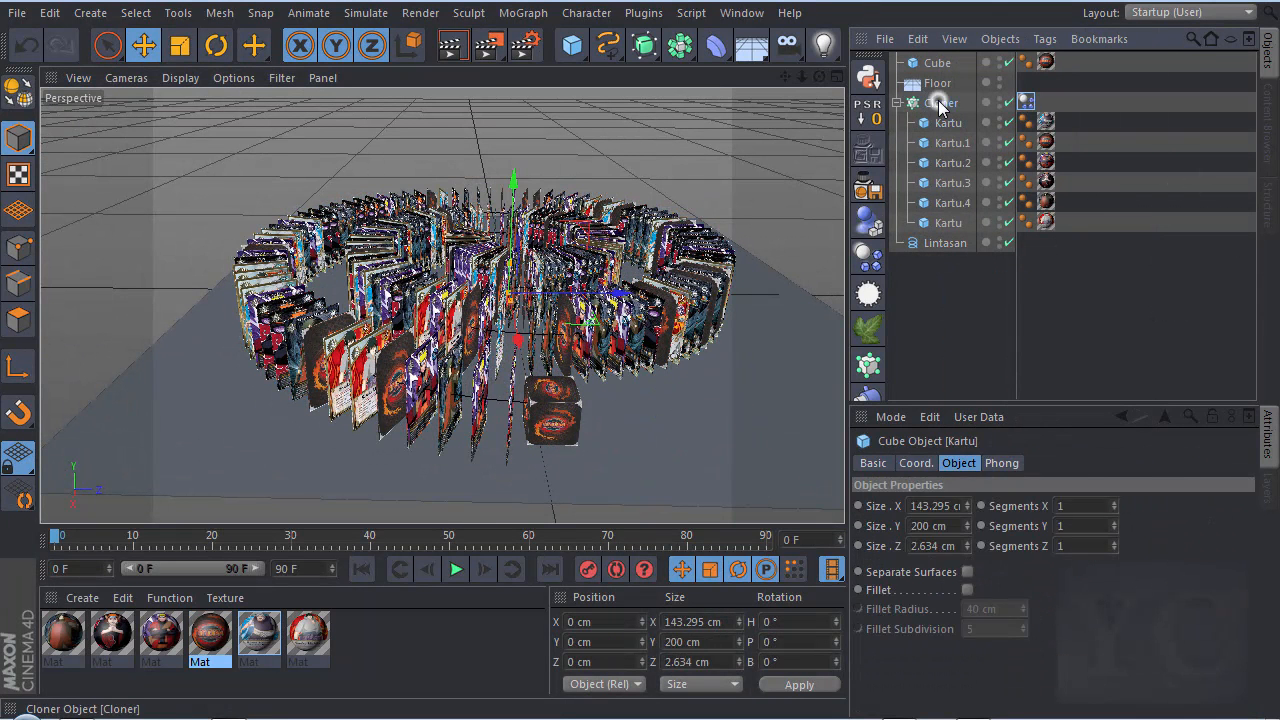
{"action": "left_click", "coordinate": [941, 106]}
- Add a Collider Body simulation tag to the Floor
{"action": "left_click", "coordinate": [937, 84]}
{"action": "right_click", "coordinate": [937, 84]}
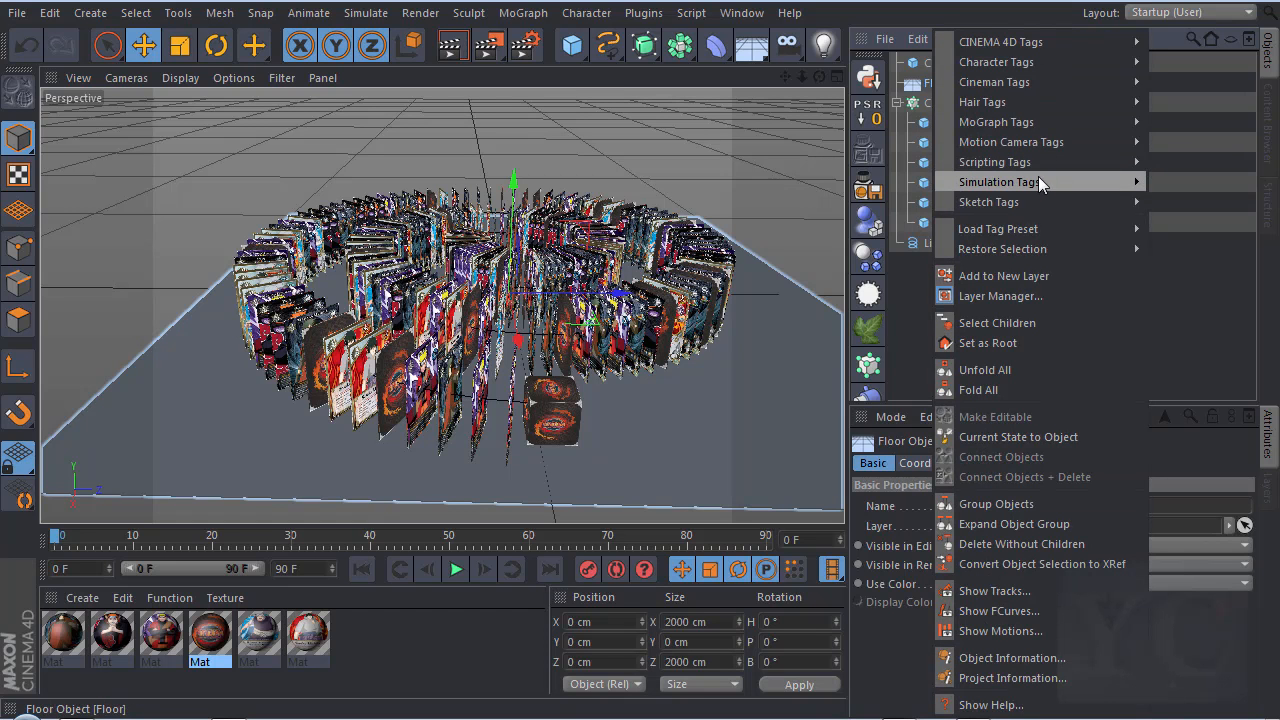
{"action": "mouse_move", "coordinate": [1038, 181]}
{"action": "left_click", "coordinate": [1230, 228]}
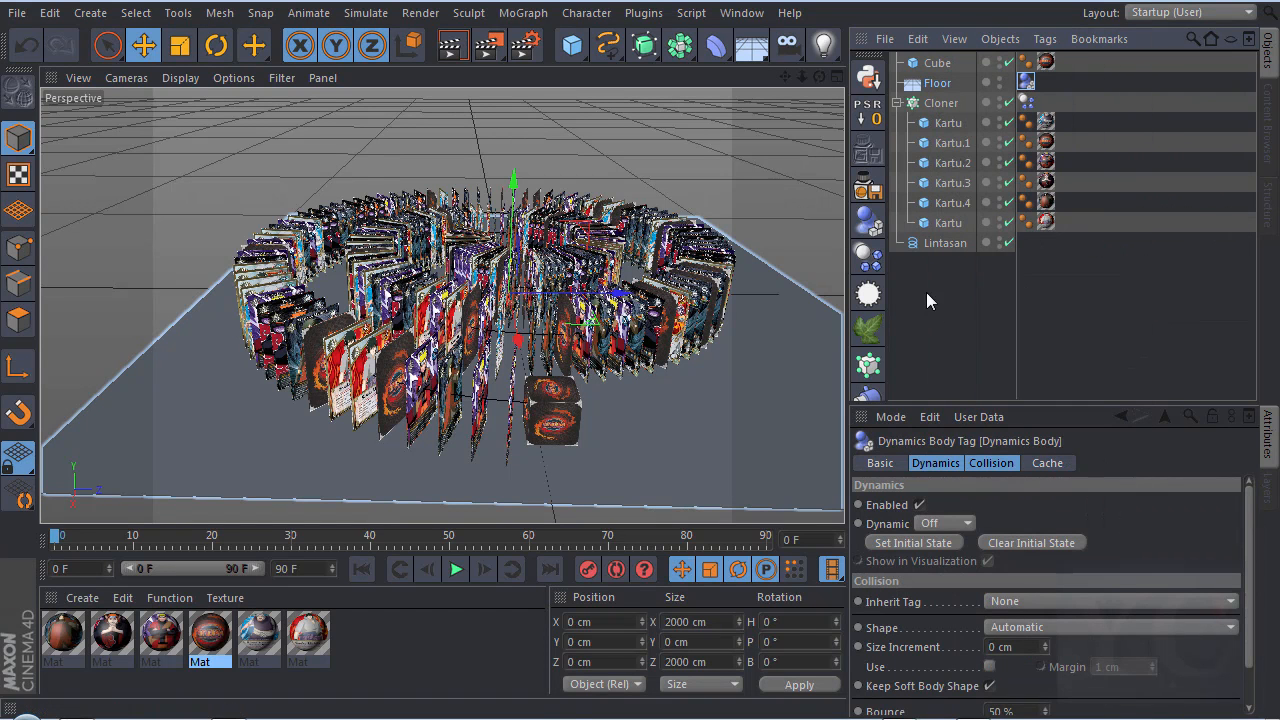
- Add a Collider Body simulation tag to the cube
{"action": "left_click", "coordinate": [938, 64]}
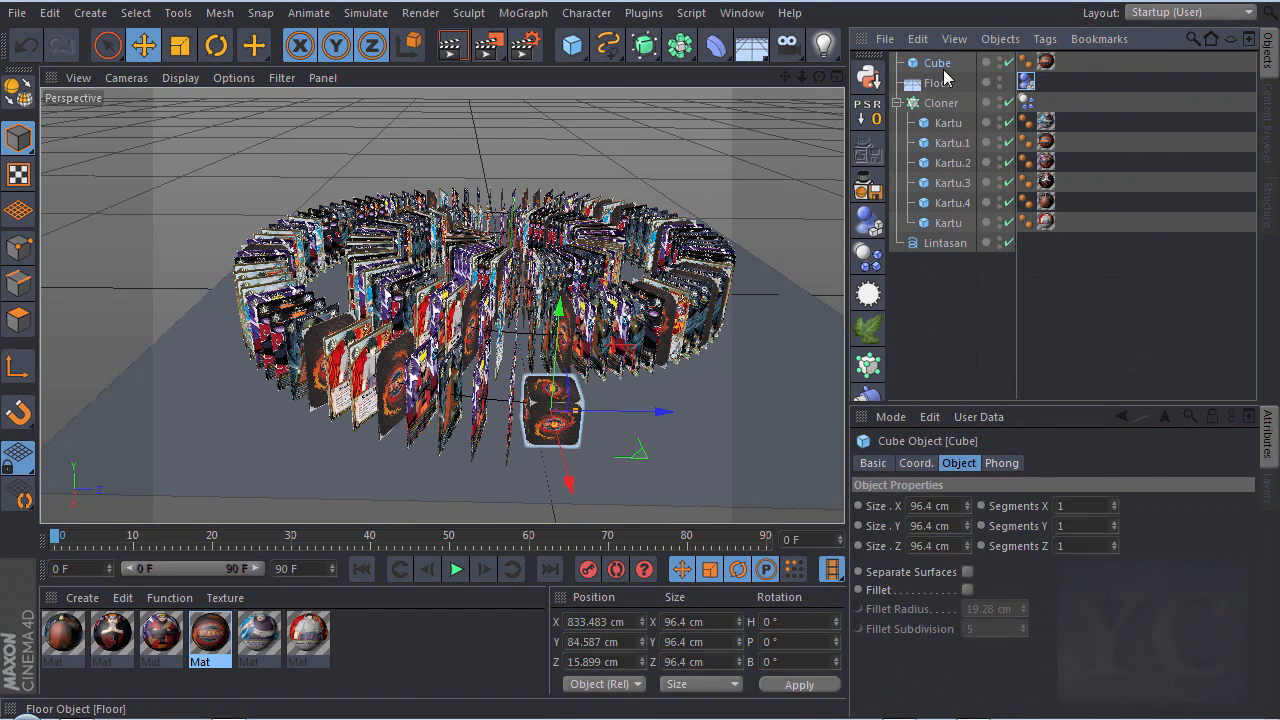
{"action": "right_click", "coordinate": [932, 66]}
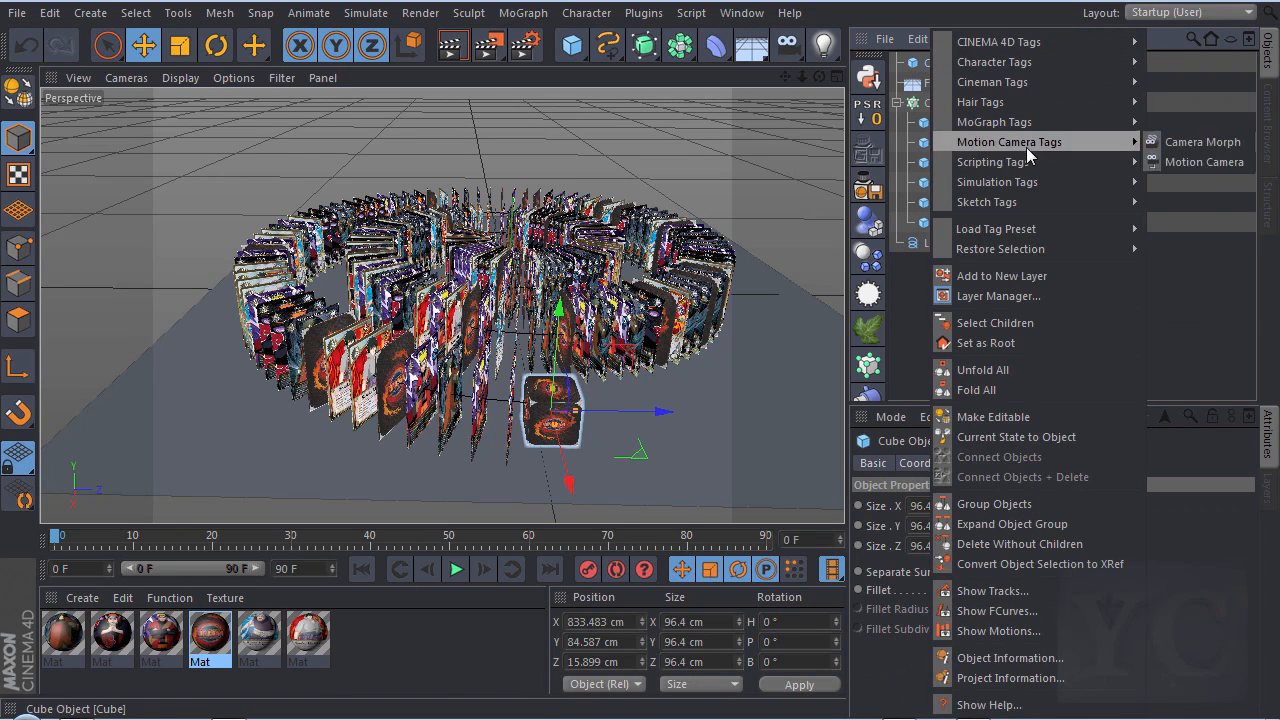
{"action": "mouse_move", "coordinate": [1032, 184]}
{"action": "left_click", "coordinate": [1180, 229]}
{"action": "left_click_drag", "start_coordinate": [500, 300], "coordinate": [502, 228], "text": "alt"}
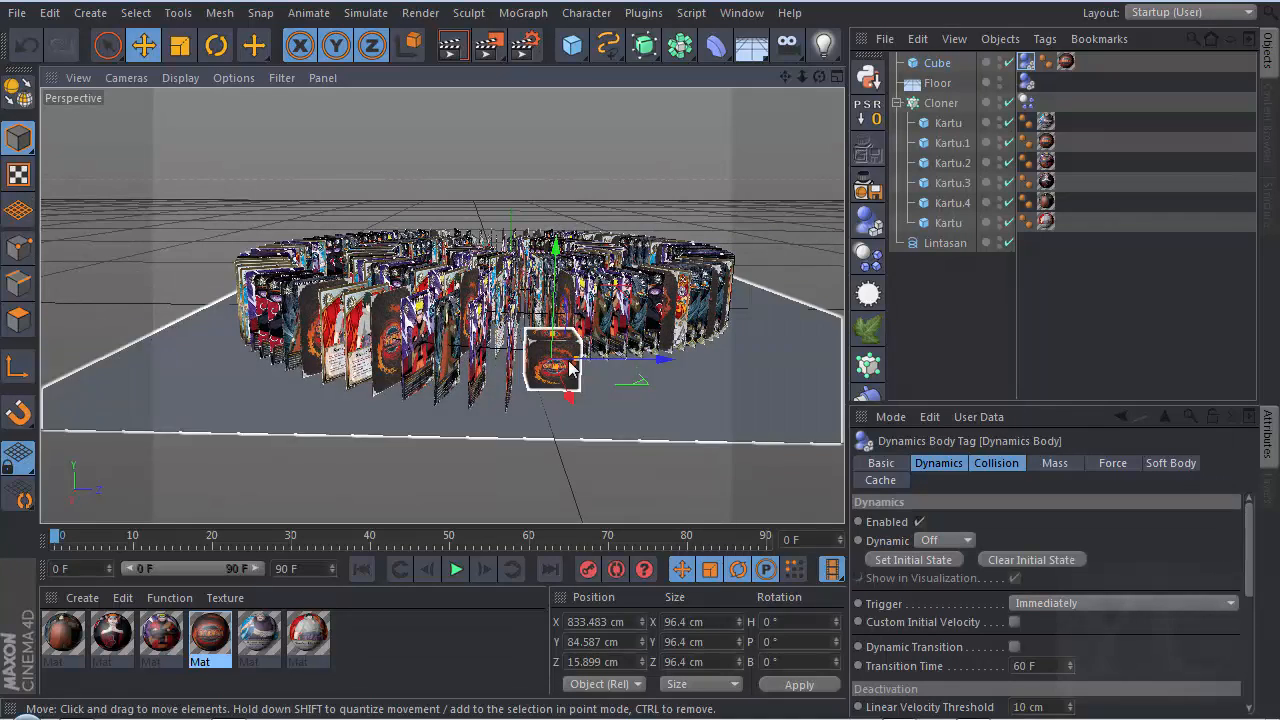
- Keyframe the cube at frames 0 and 30, moving it into the outermost card to about Z -59 cm at frame 30
{"action": "left_click", "coordinate": [593, 569]}
{"action": "left_click_drag", "start_coordinate": [96, 544], "coordinate": [100, 540]}
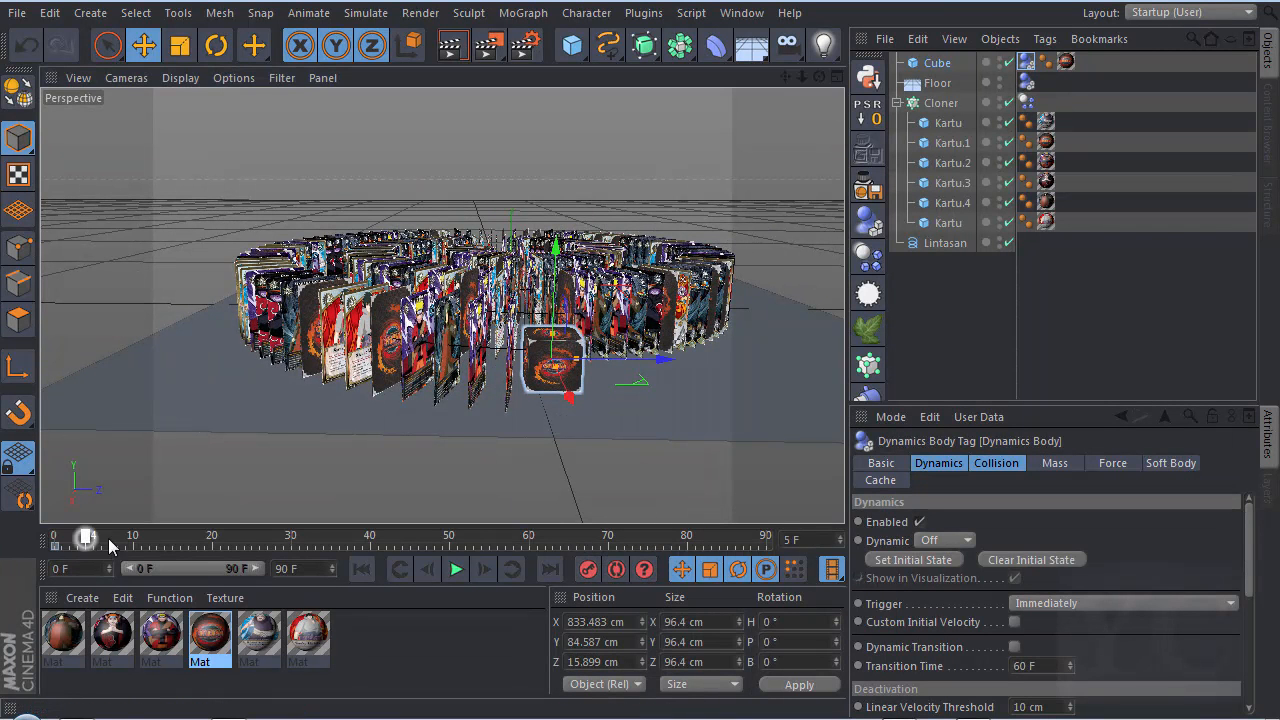
{"action": "left_click_drag", "start_coordinate": [665, 355], "coordinate": [620, 357]}
{"action": "scroll", "coordinate": [548, 313], "scroll_direction": "up", "scroll_amount": 5}
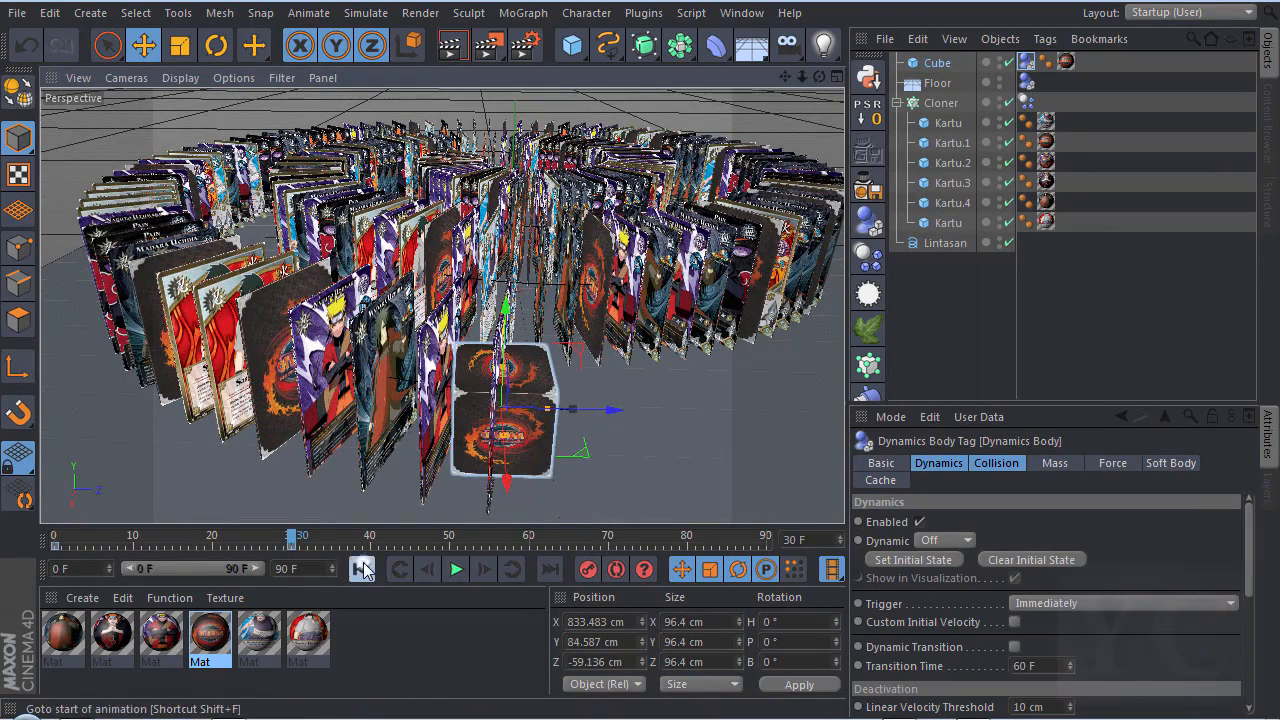
- Play the simulation from the start to check the cube's collision with the cards, and rewind to frame 0
{"action": "left_click", "coordinate": [363, 569]}
{"action": "left_click", "coordinate": [456, 569]}
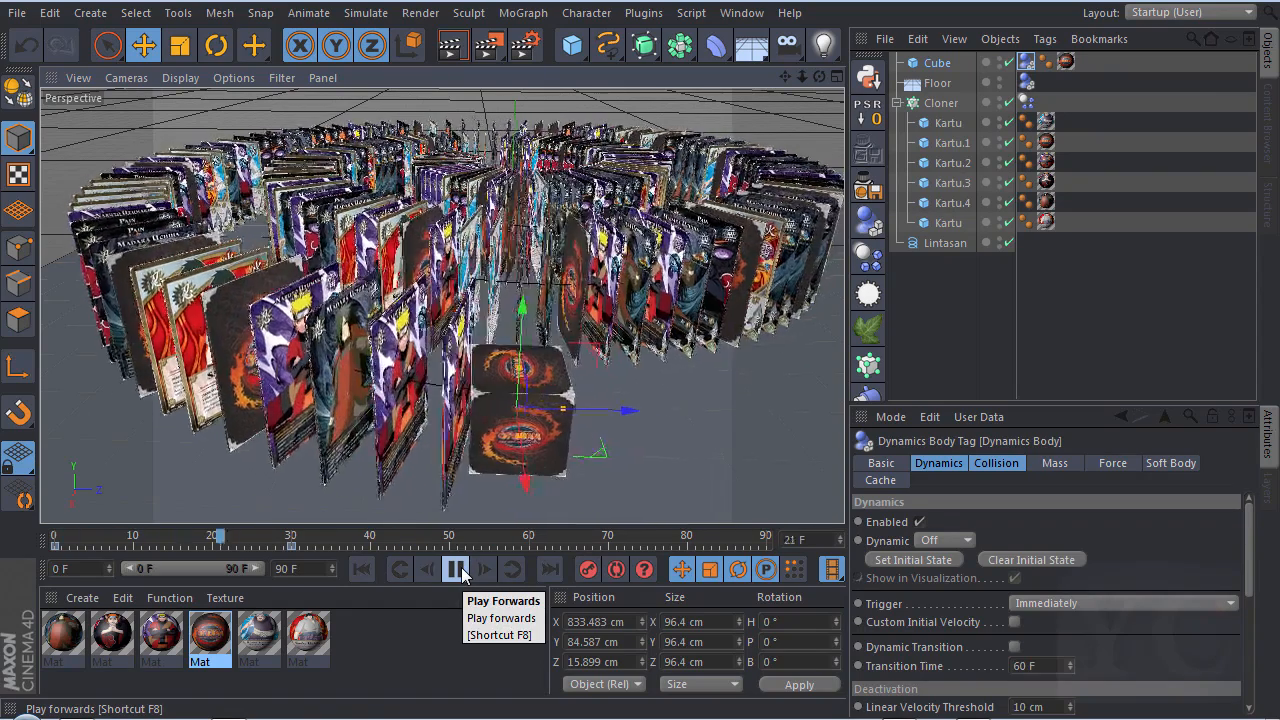
{"action": "left_click", "coordinate": [457, 569]}
{"action": "left_click", "coordinate": [361, 569]}
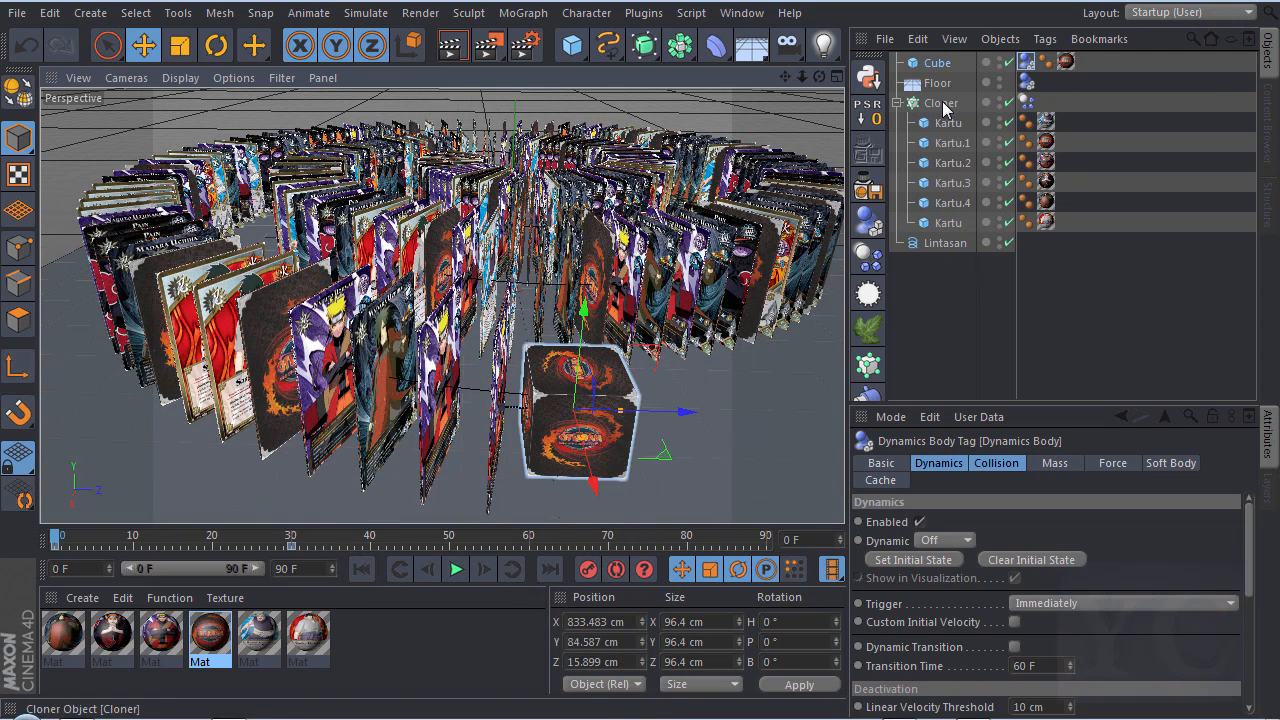
- Set Individual Elements to All in the collision settings of the Cloner's Dynamics Body tag
{"action": "left_click", "coordinate": [942, 103]}
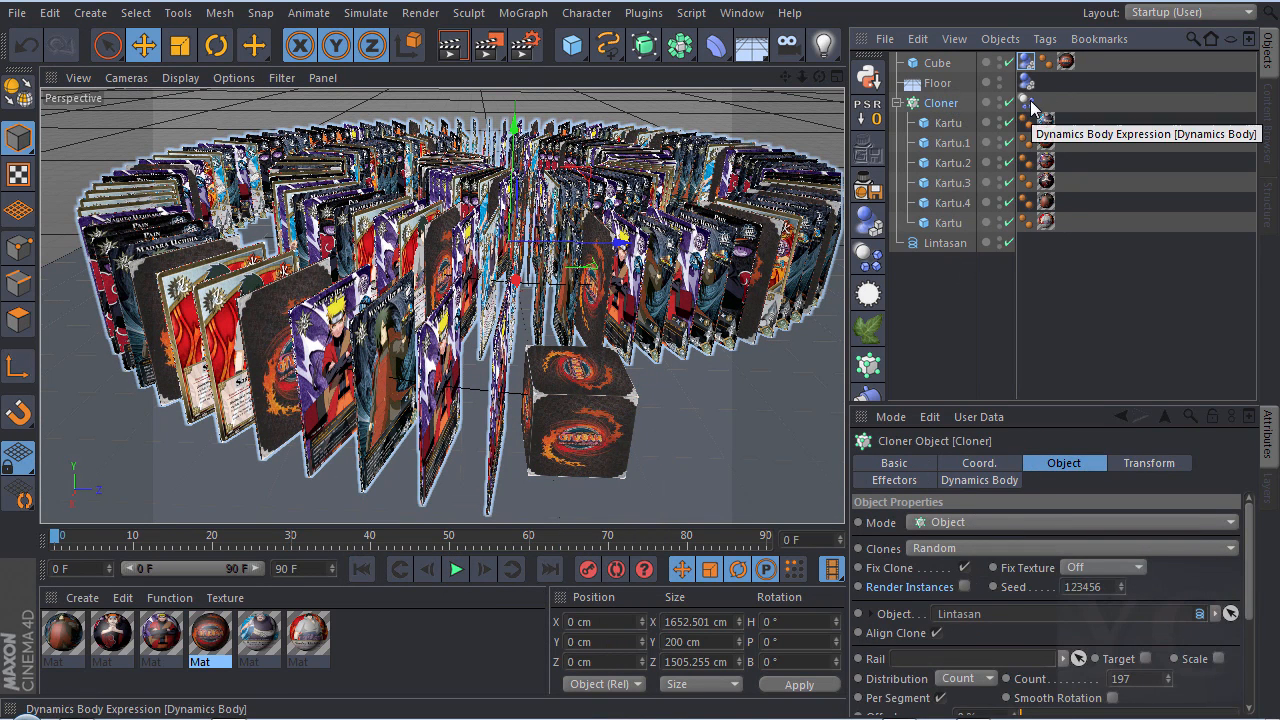
{"action": "left_click", "coordinate": [1027, 102]}
{"action": "scroll", "coordinate": [1006, 519], "scroll_direction": "down", "scroll_amount": 2}
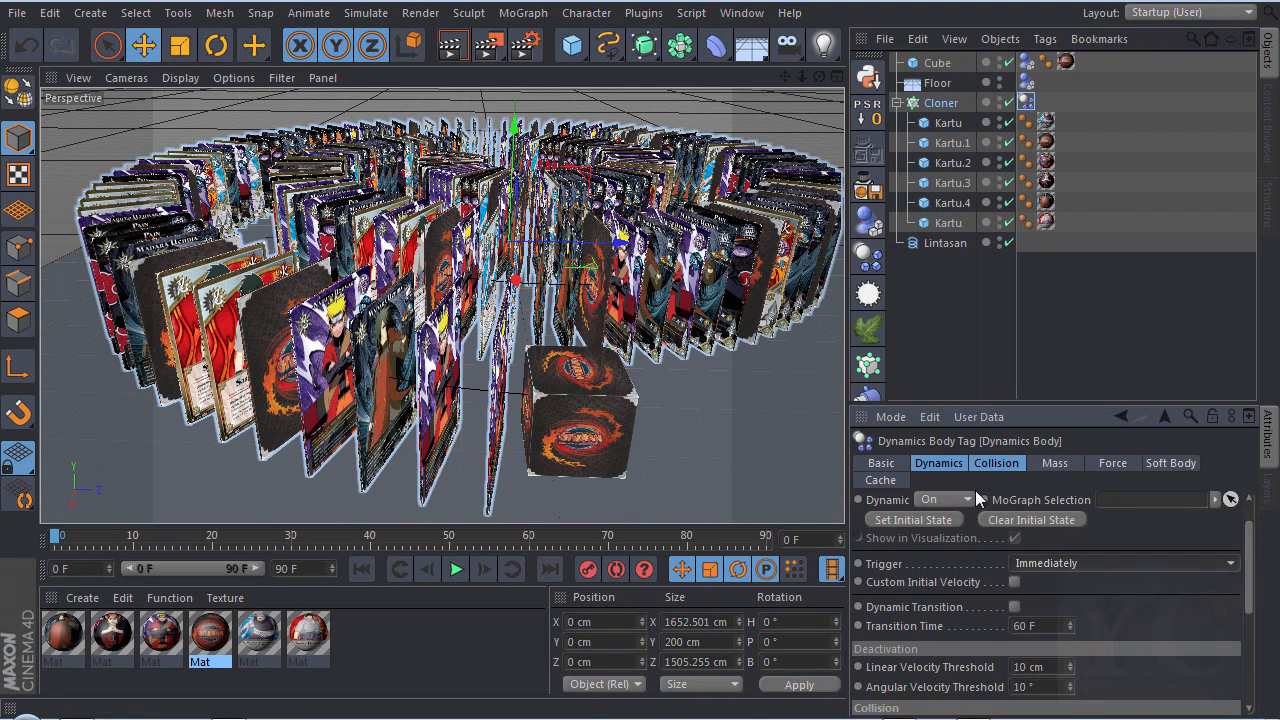
{"action": "left_click", "coordinate": [995, 462]}
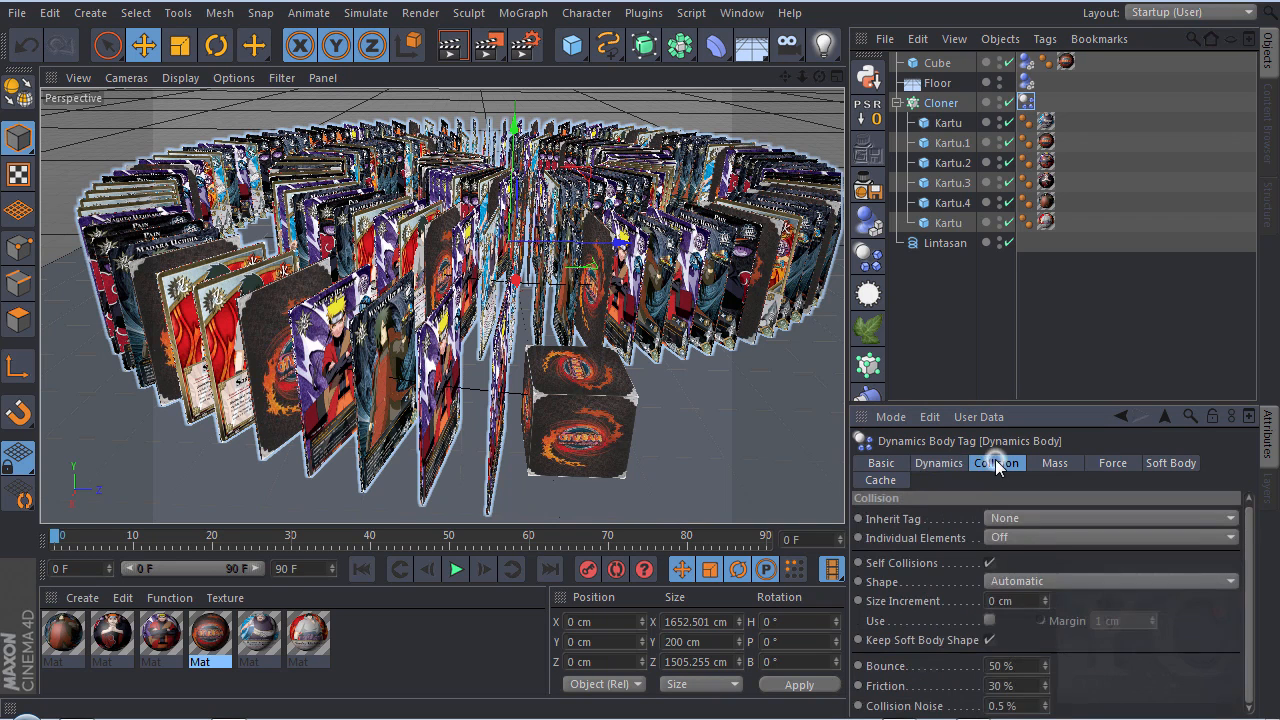
{"action": "left_click", "coordinate": [1018, 538]}
{"action": "left_click", "coordinate": [1036, 617]}
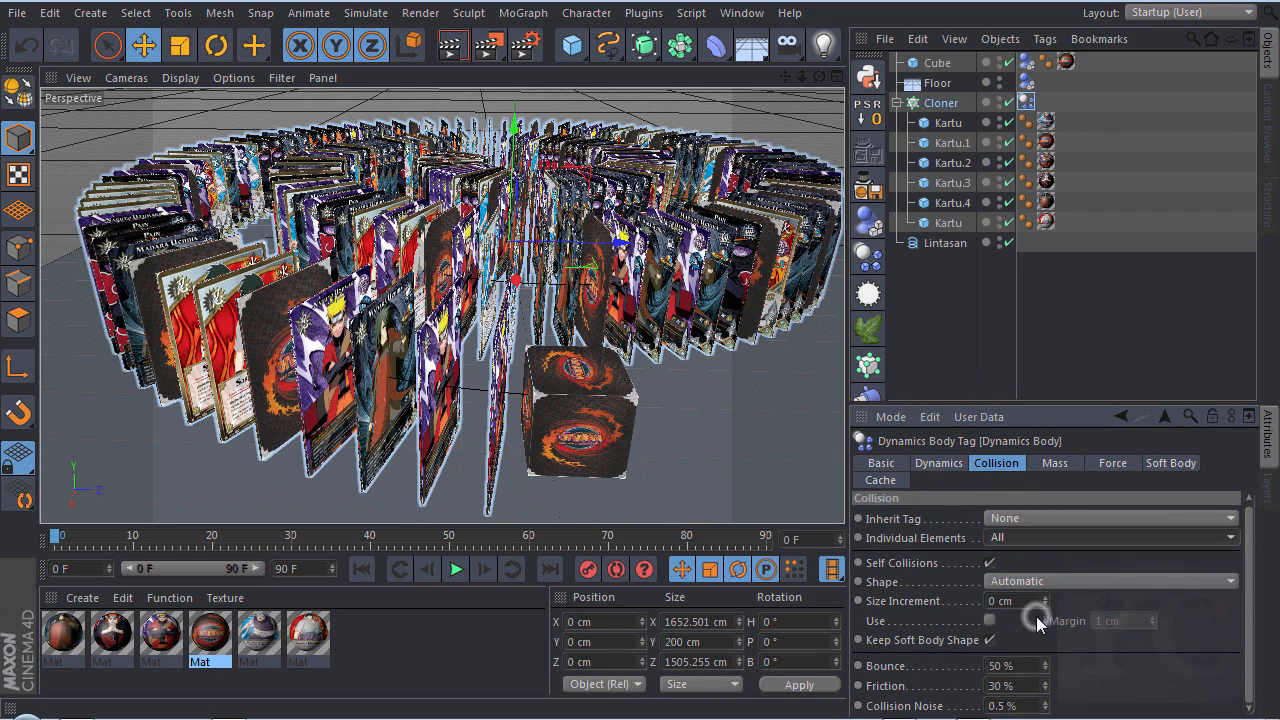
- Set the trigger of the Cloner's Dynamics Body tag to On Collision and play the animation
{"action": "left_click", "coordinate": [947, 462]}
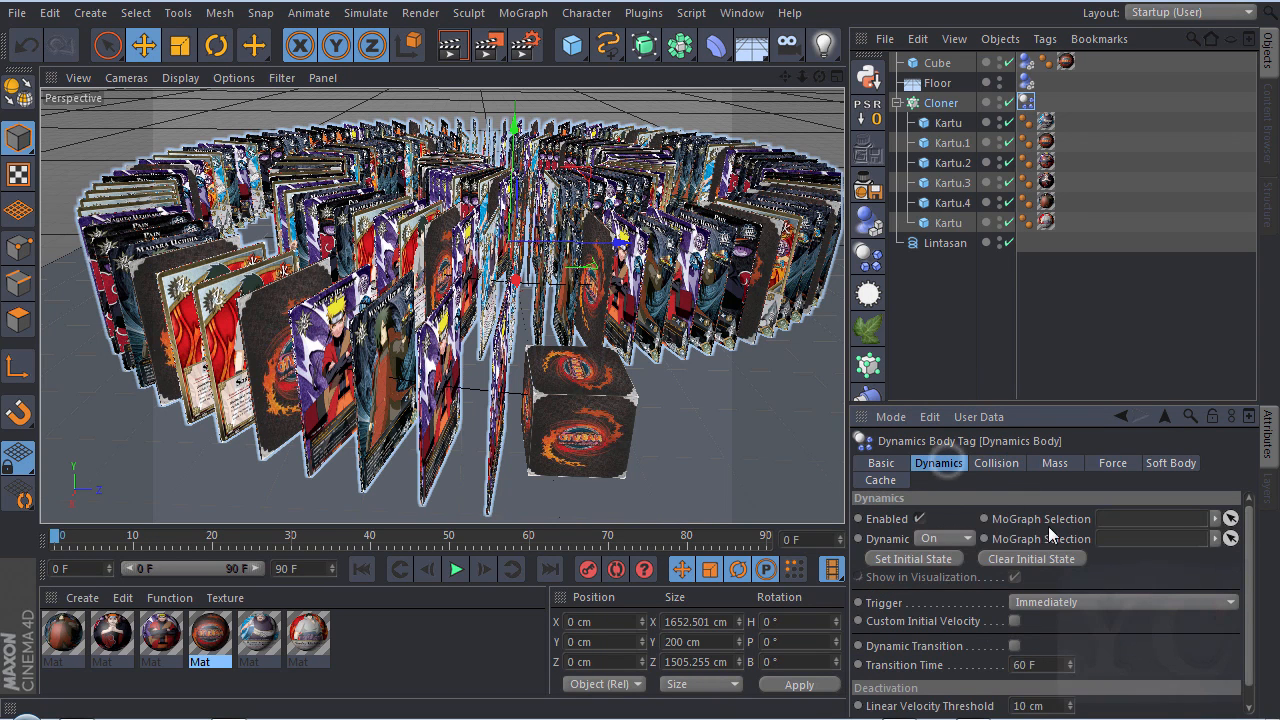
{"action": "left_click", "coordinate": [1069, 600]}
{"action": "left_click", "coordinate": [1072, 664]}
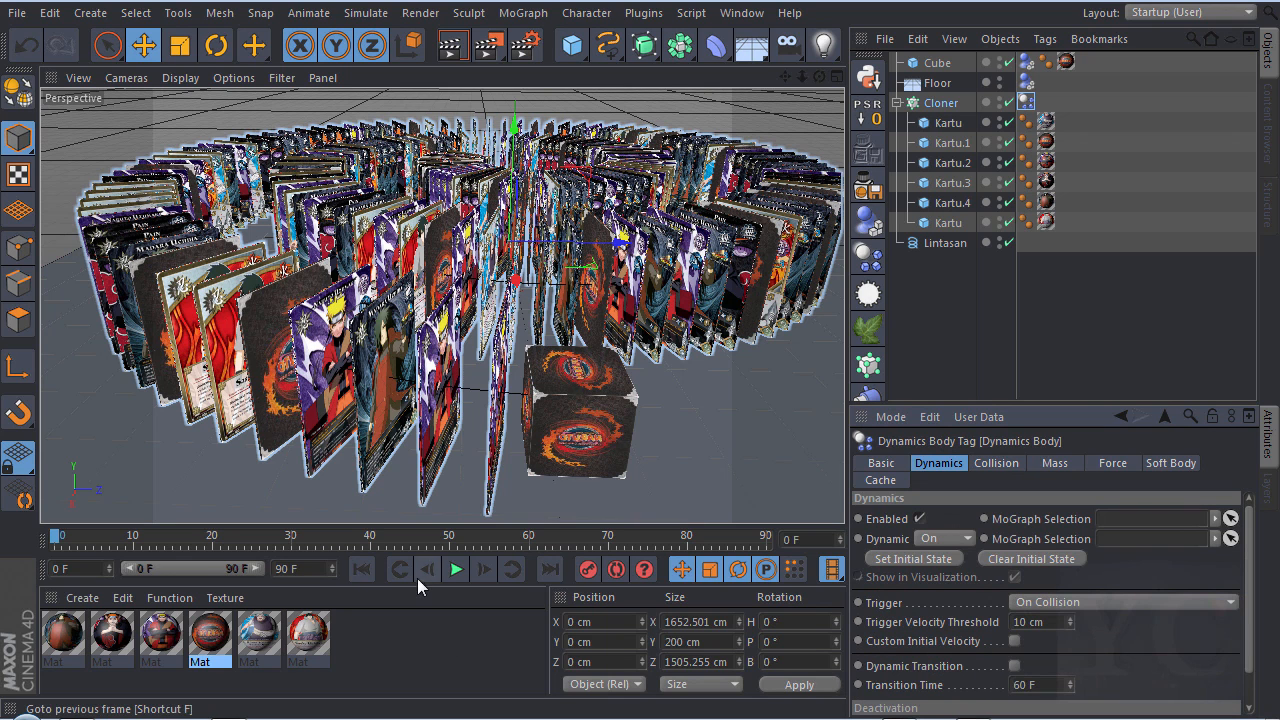
{"action": "left_click", "coordinate": [455, 569]}
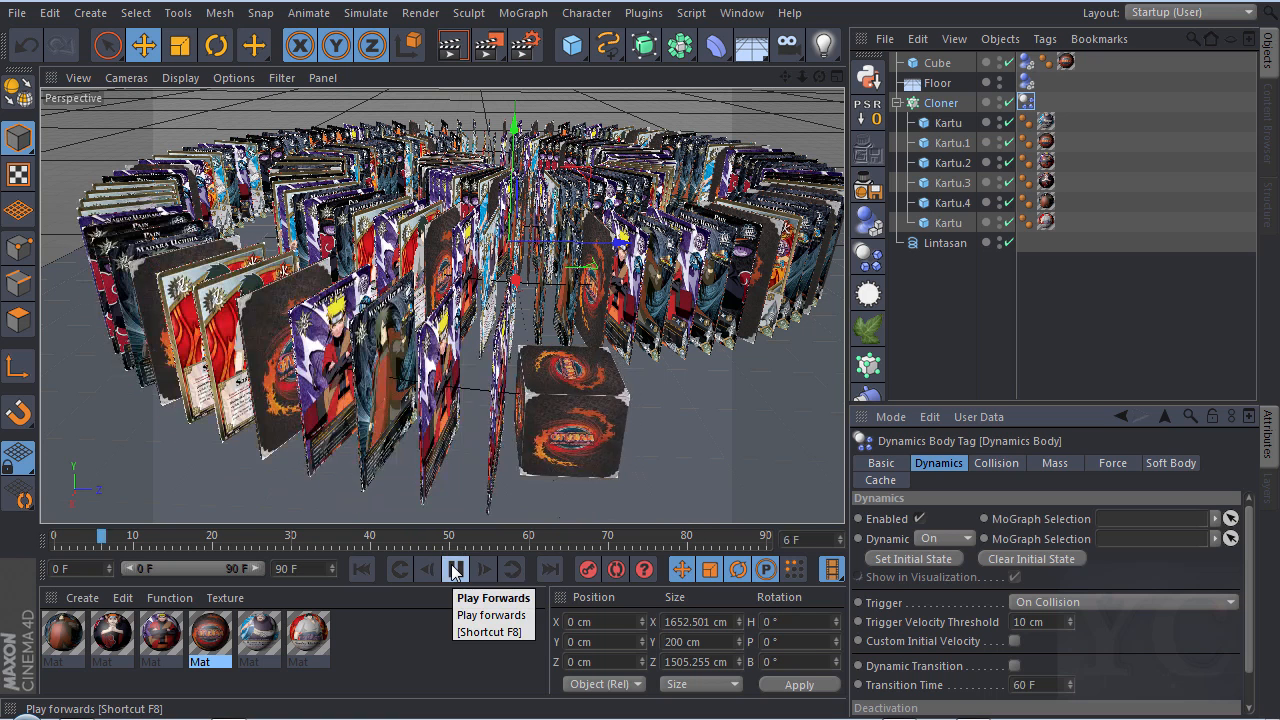
- Stop and rewind the playback, and set the project's last frame to 250 with the preview range extended to match
{"action": "left_click", "coordinate": [455, 569]}
{"action": "left_click", "coordinate": [358, 569]}
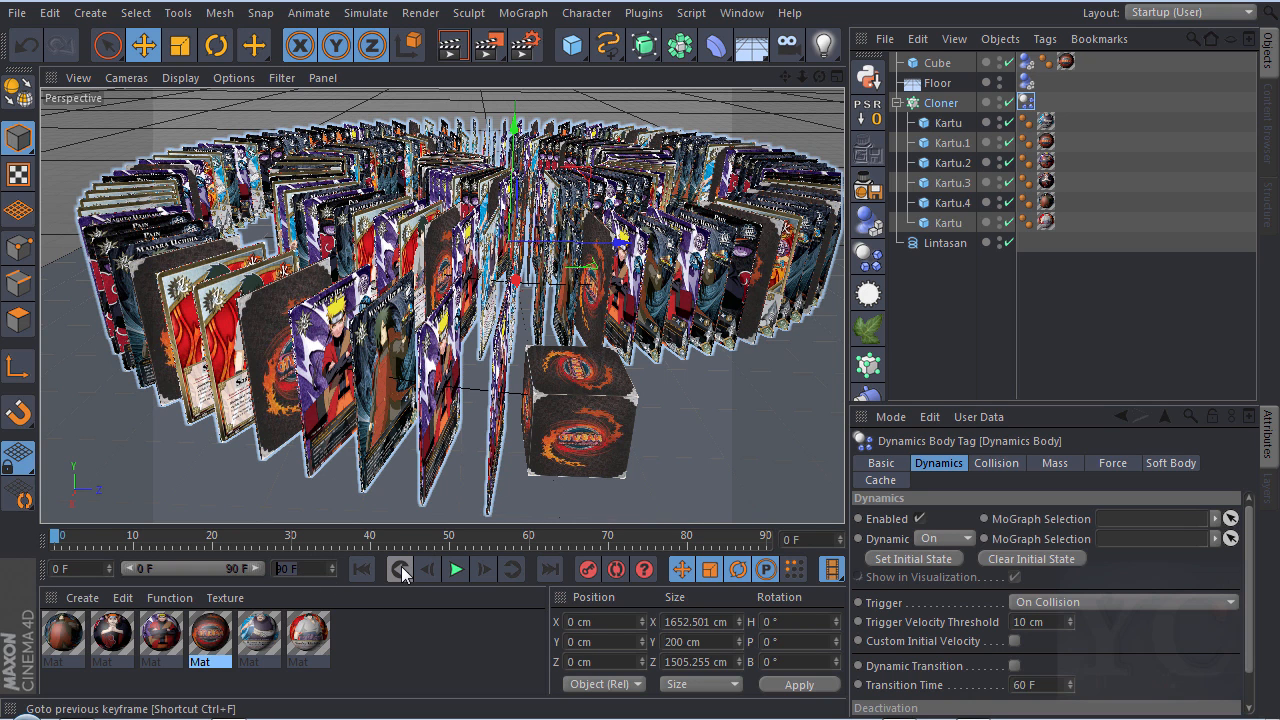
{"action": "key", "text": "BackSpace"}
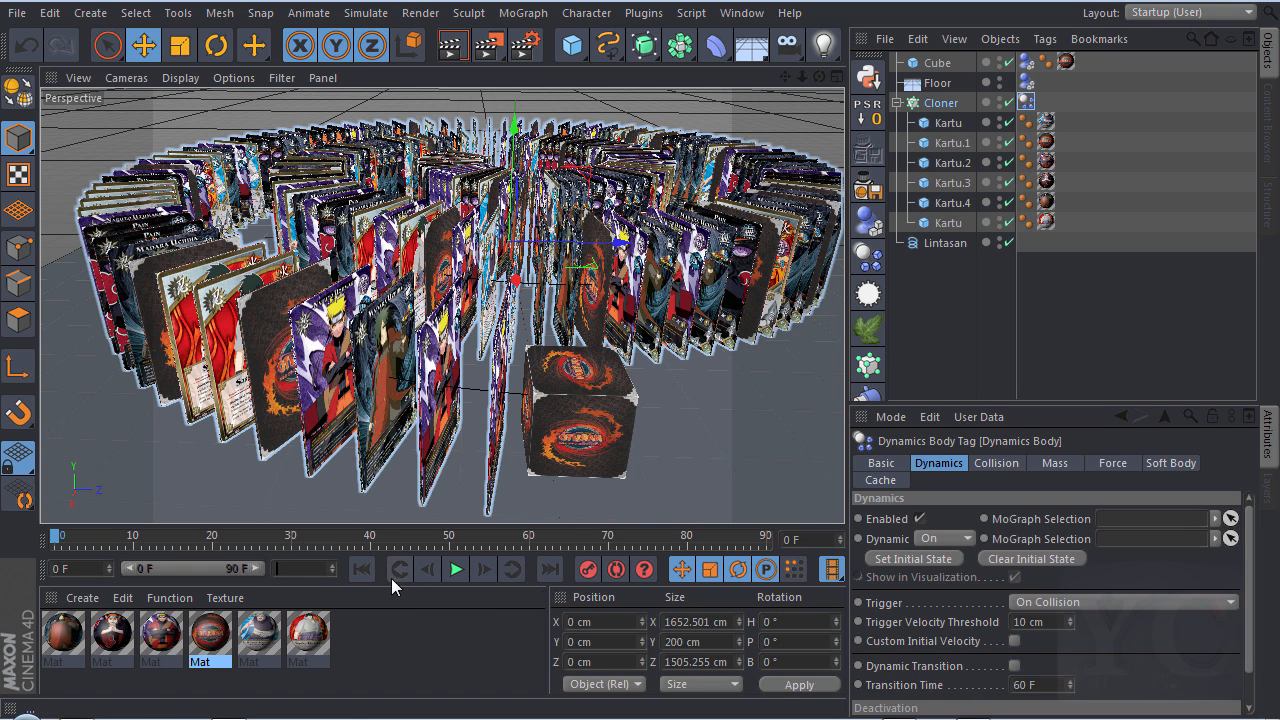
{"action": "type", "text": "250"}
{"action": "left_click", "coordinate": [471, 645]}
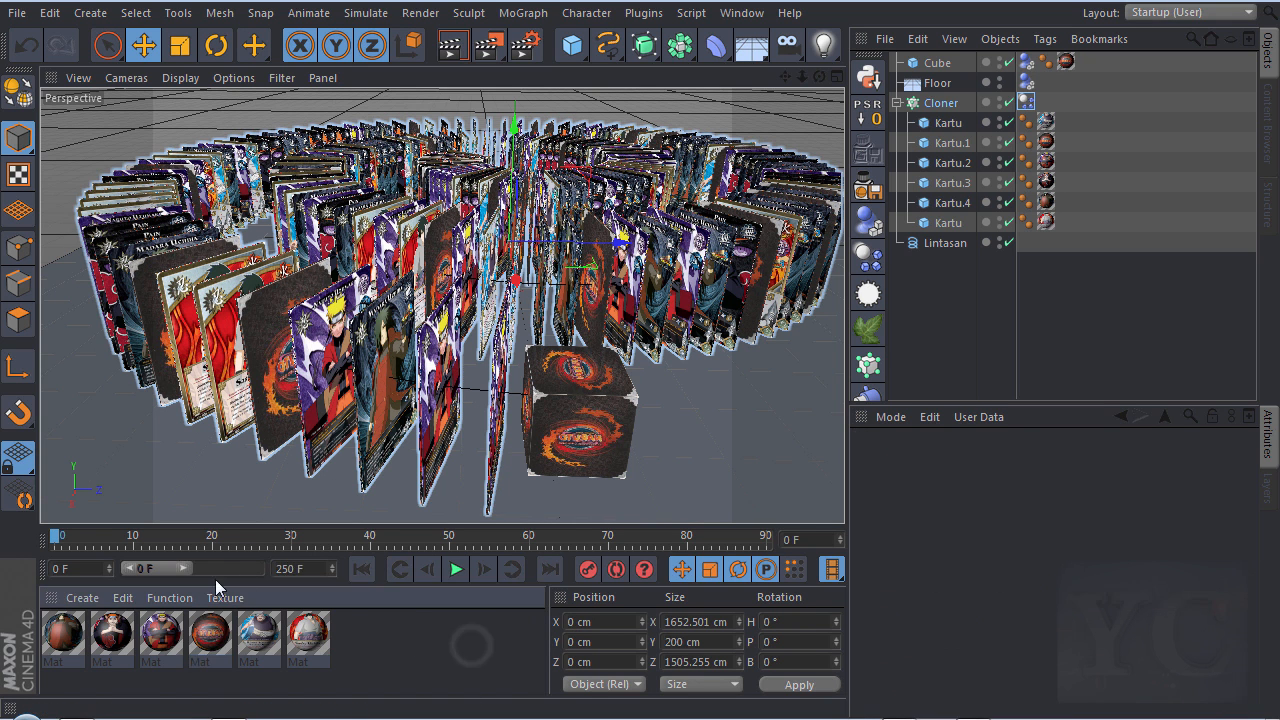
- Play the simulation and view the whole helix to check how far the cards topple within 250 frames
{"action": "left_click", "coordinate": [456, 569]}
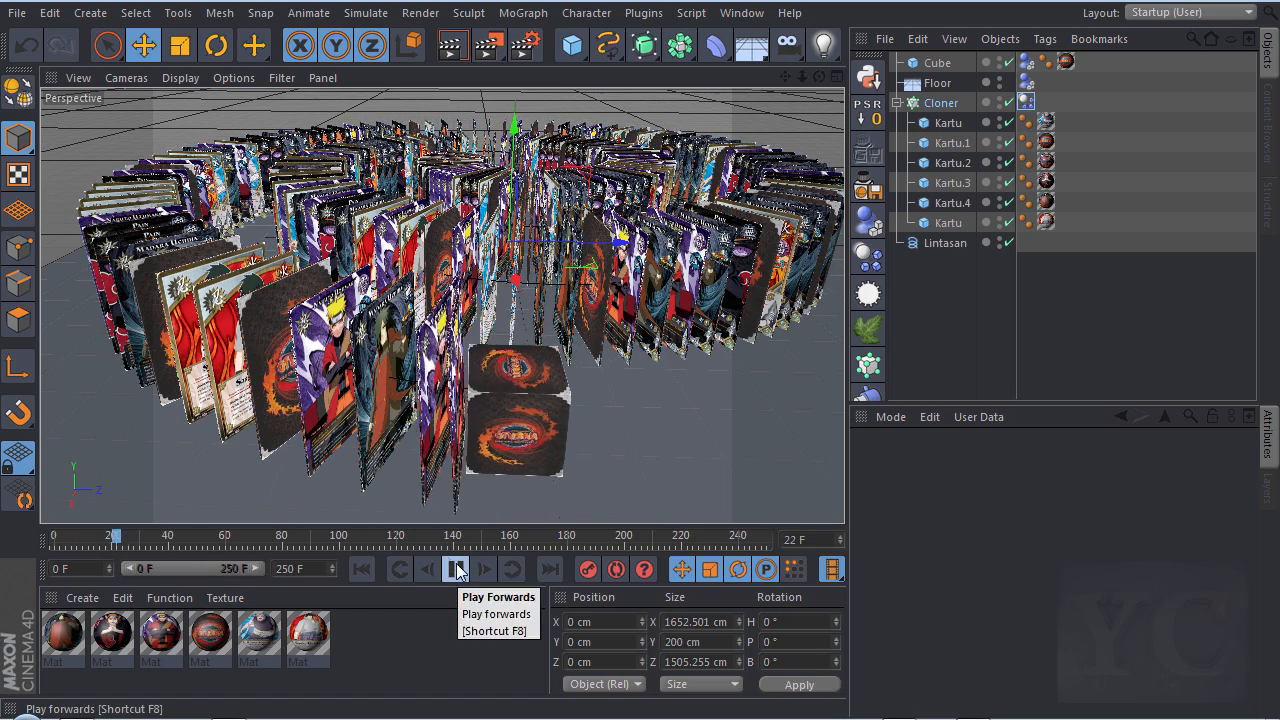
{"action": "scroll", "coordinate": [290, 464], "scroll_direction": "down", "scroll_amount": 4}
{"action": "left_click_drag", "start_coordinate": [456, 310], "coordinate": [406, 417], "text": "alt"}
{"action": "scroll", "coordinate": [683, 227], "scroll_direction": "up", "scroll_amount": 2}
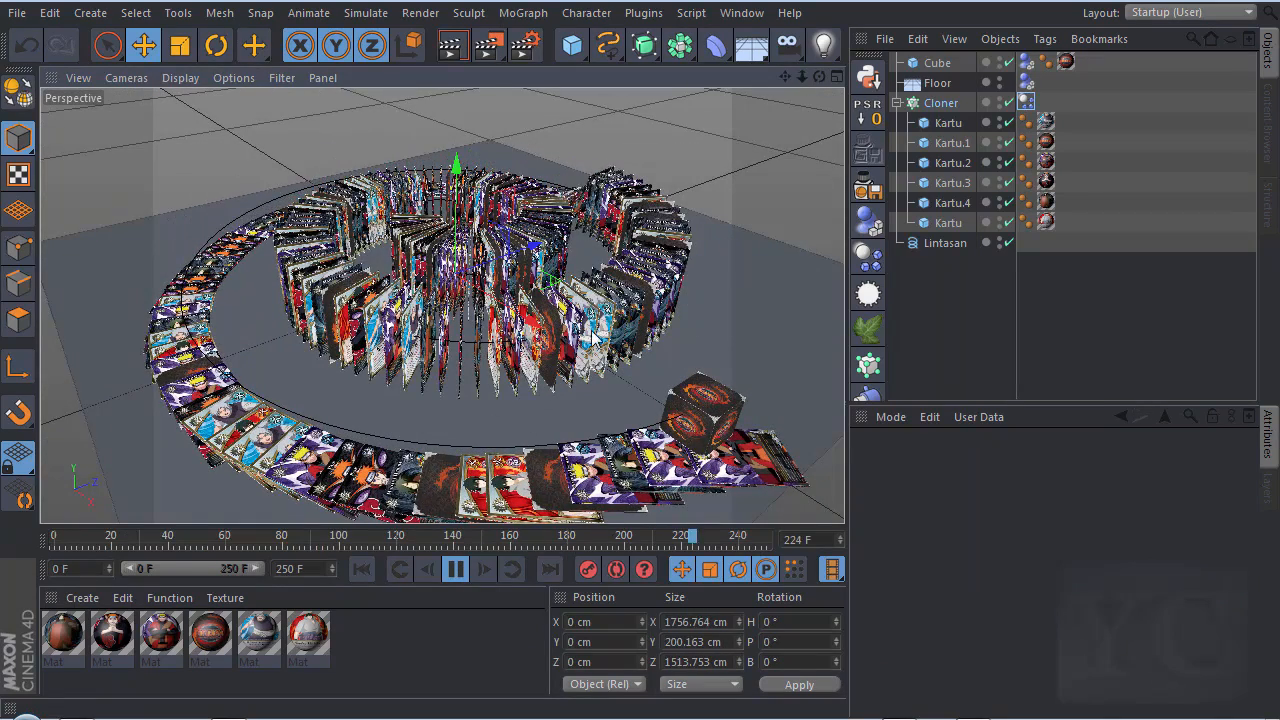
- Set the project's last frame to 400, extend the preview range to 400, and play the simulation
{"action": "double_click", "coordinate": [312, 568]}
{"action": "type", "text": "400"}
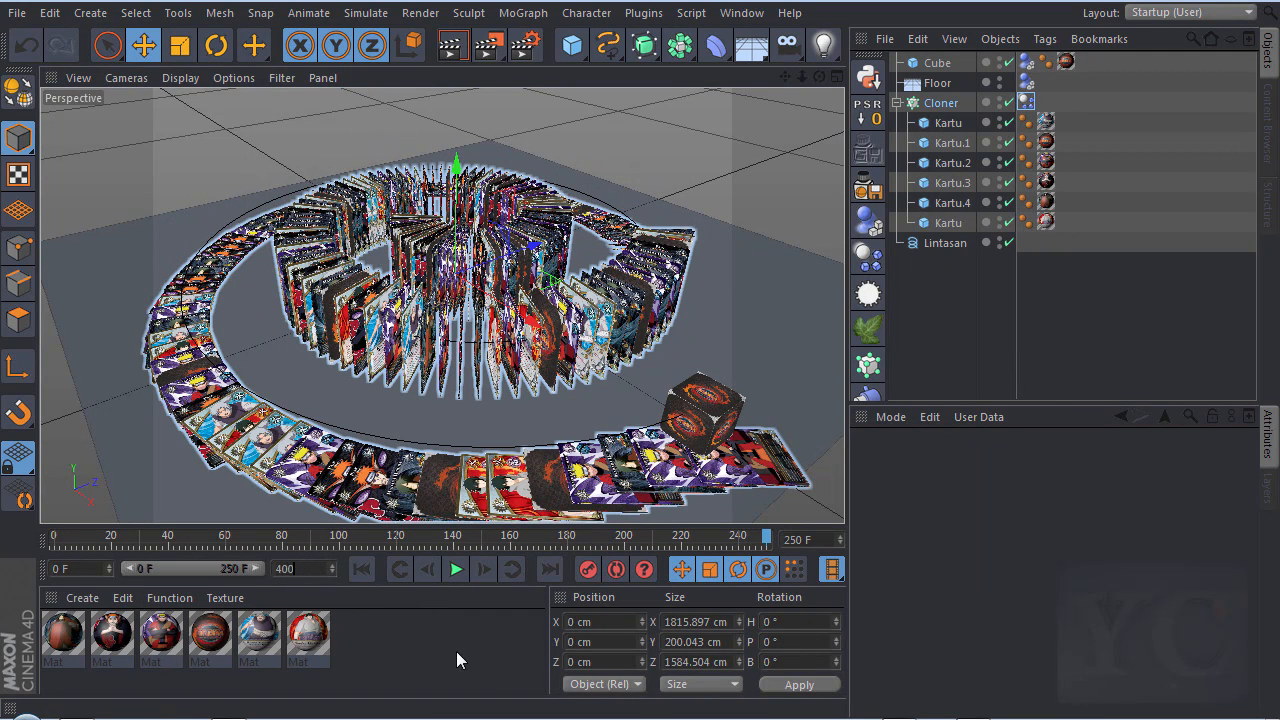
{"action": "key", "text": "Return"}
{"action": "left_click_drag", "start_coordinate": [220, 569], "coordinate": [262, 569]}
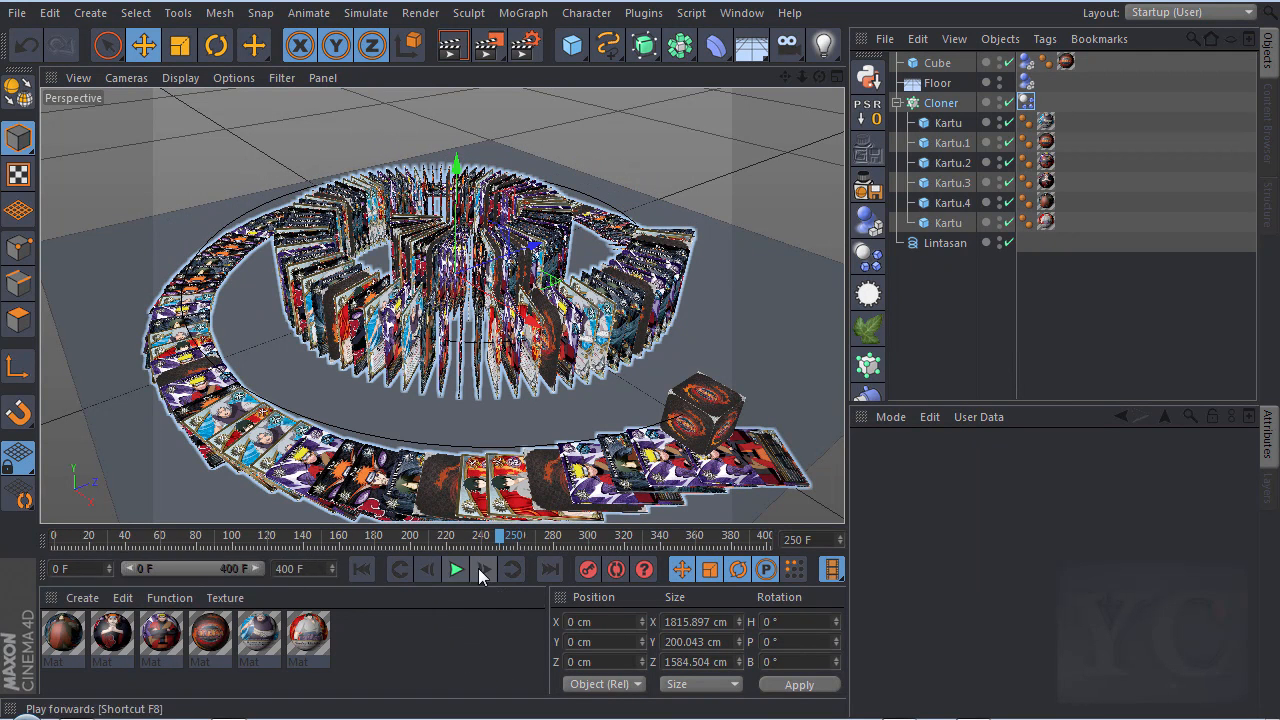
{"action": "left_click", "coordinate": [458, 568]}
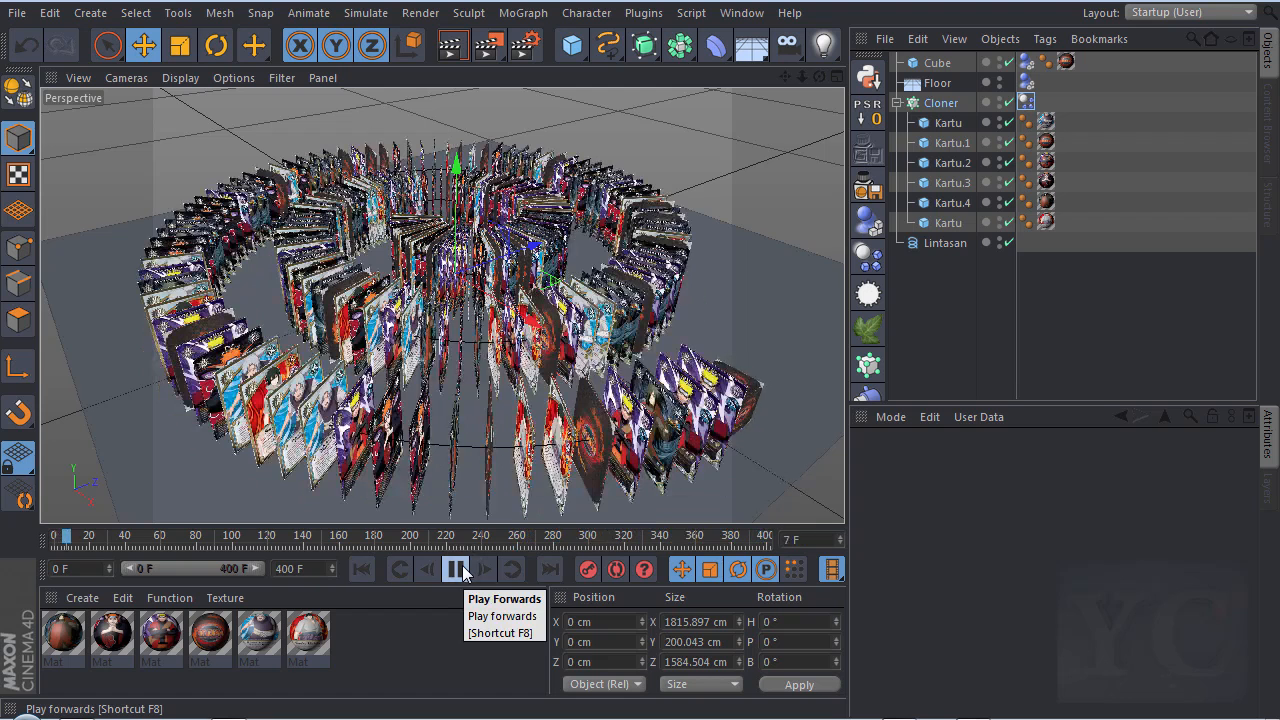
- Stop and rewind the playback, and set both the project's last frame and the preview range end to 700
{"action": "left_click", "coordinate": [458, 568]}
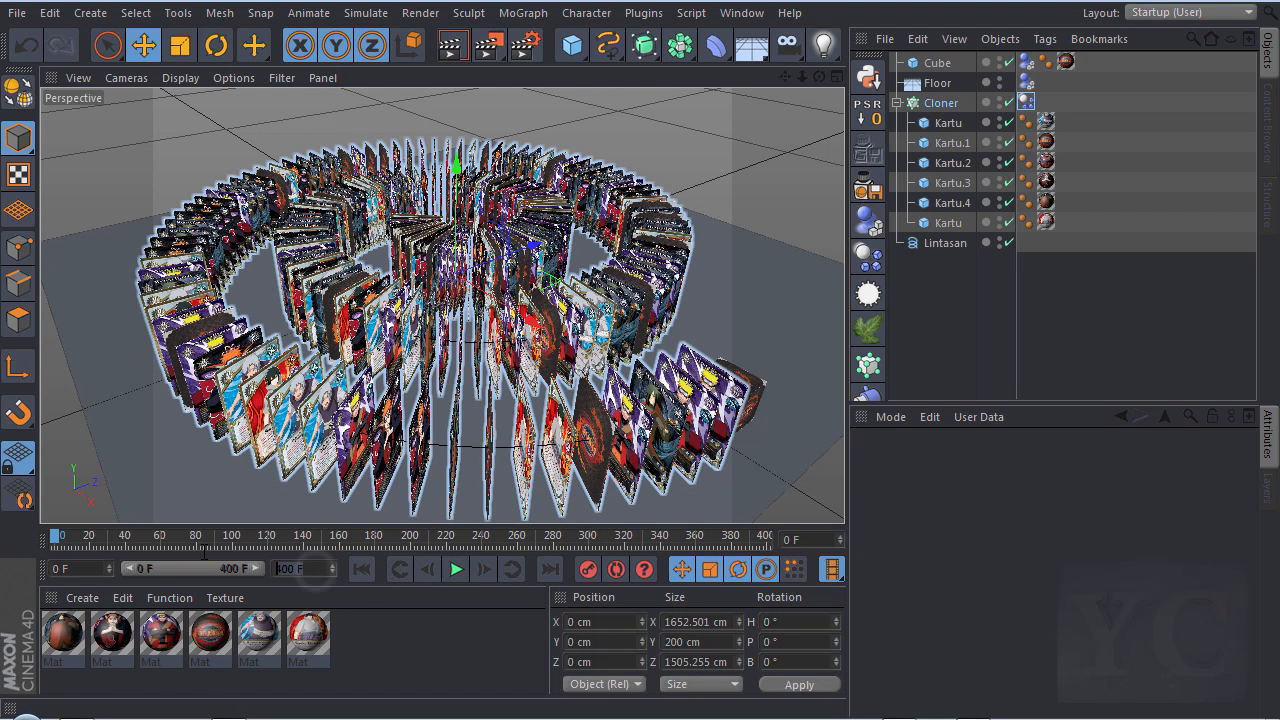
{"action": "type", "text": "700"}
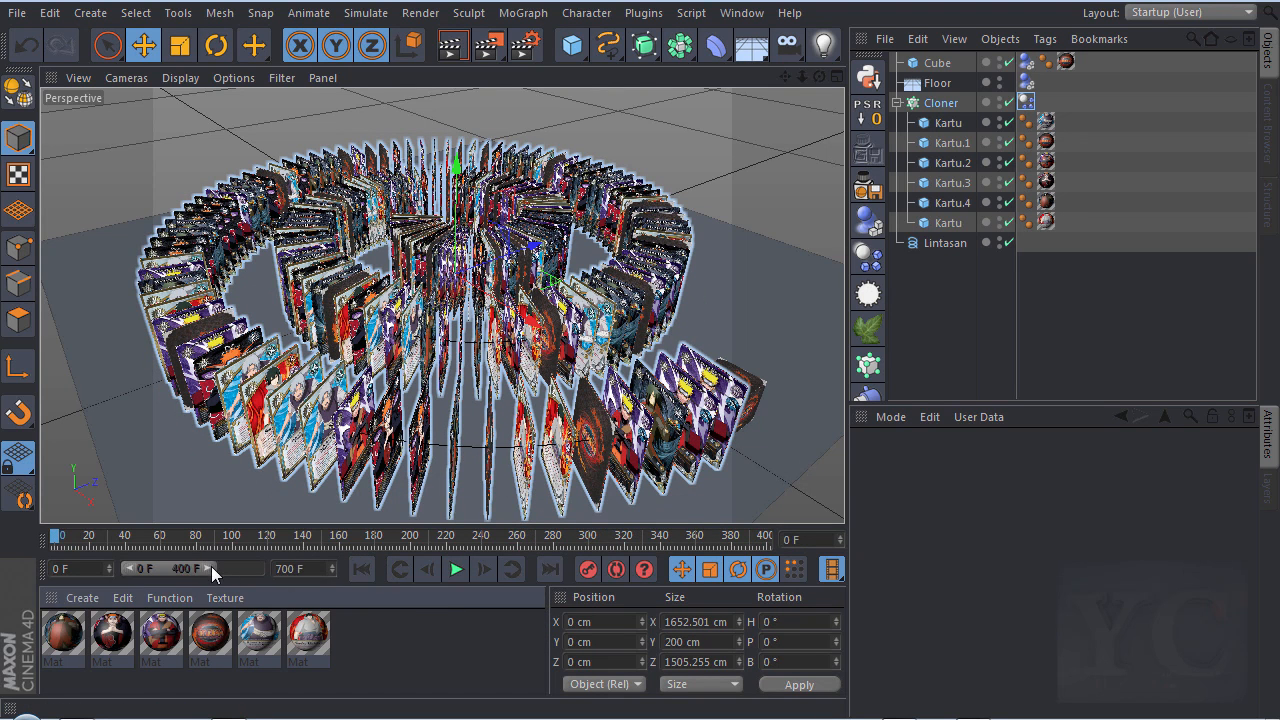
{"action": "key", "text": "Return"}
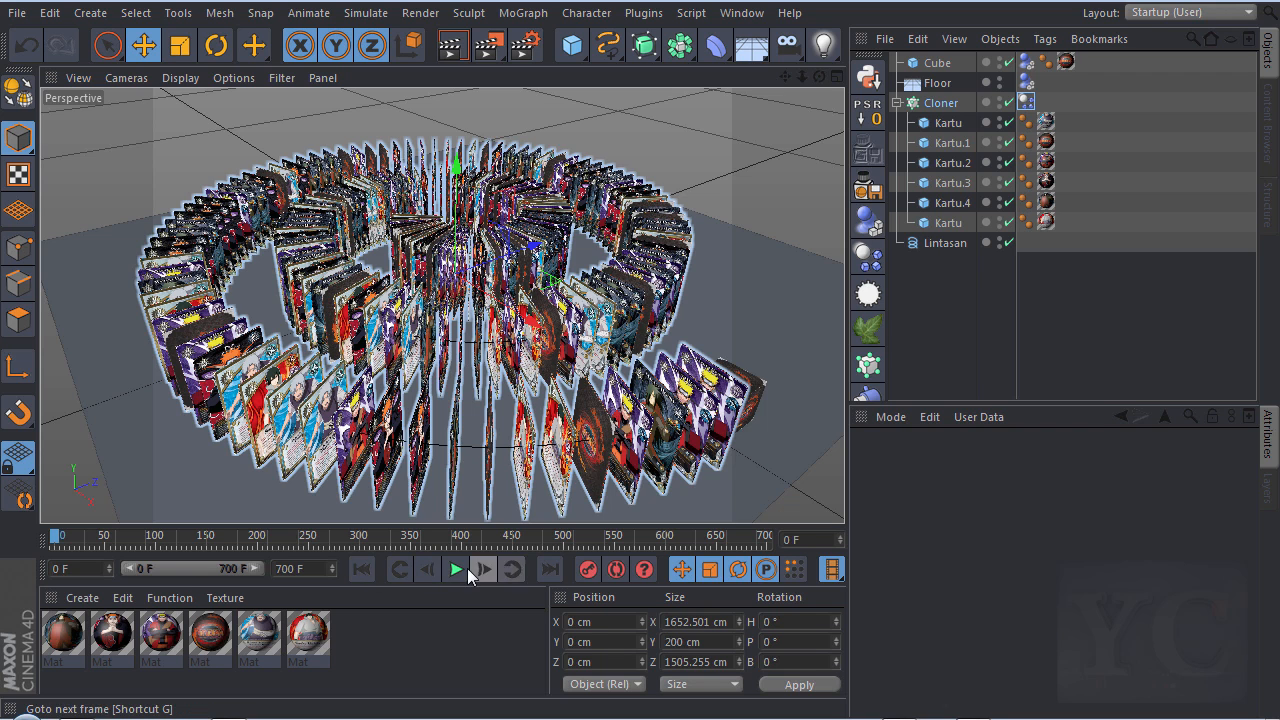
- Play the simulation until the cards have toppled through to the helix's inner end, and rewind to frame 0
{"action": "left_click", "coordinate": [457, 570]}
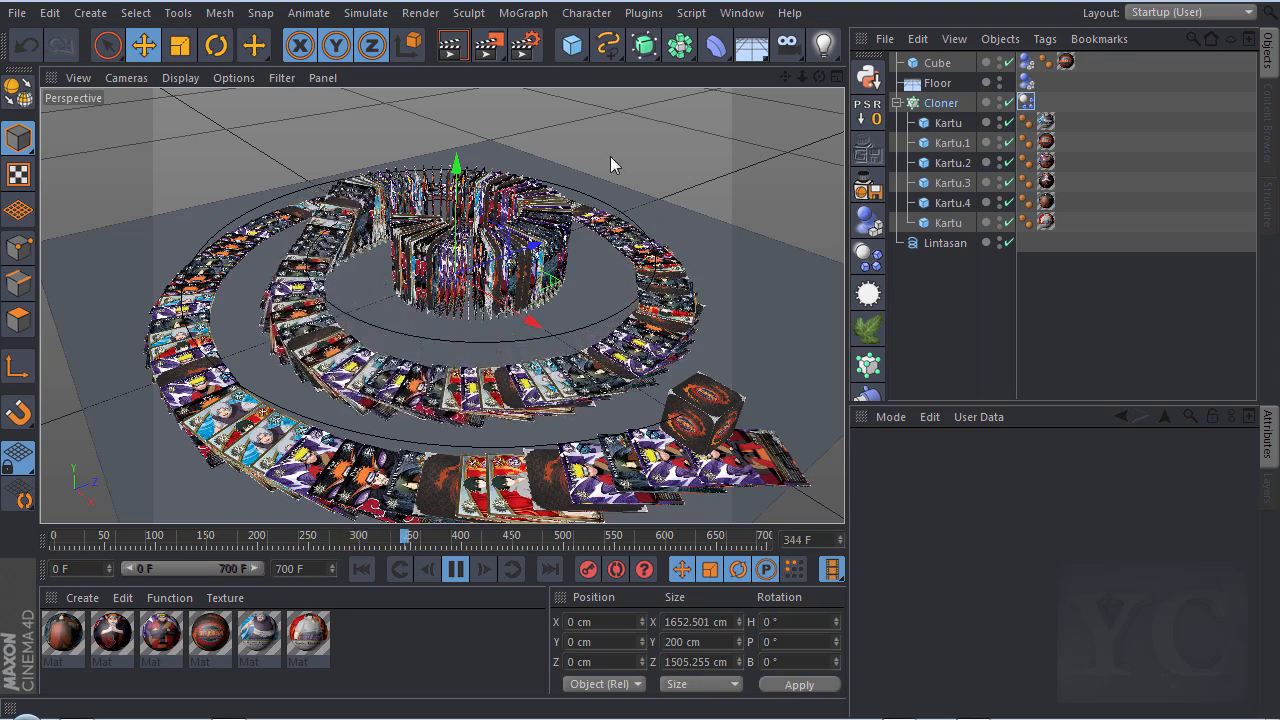
{"action": "scroll", "coordinate": [415, 395], "scroll_direction": "up", "scroll_amount": 3}
{"action": "scroll", "coordinate": [415, 395], "scroll_direction": "down", "scroll_amount": 3}
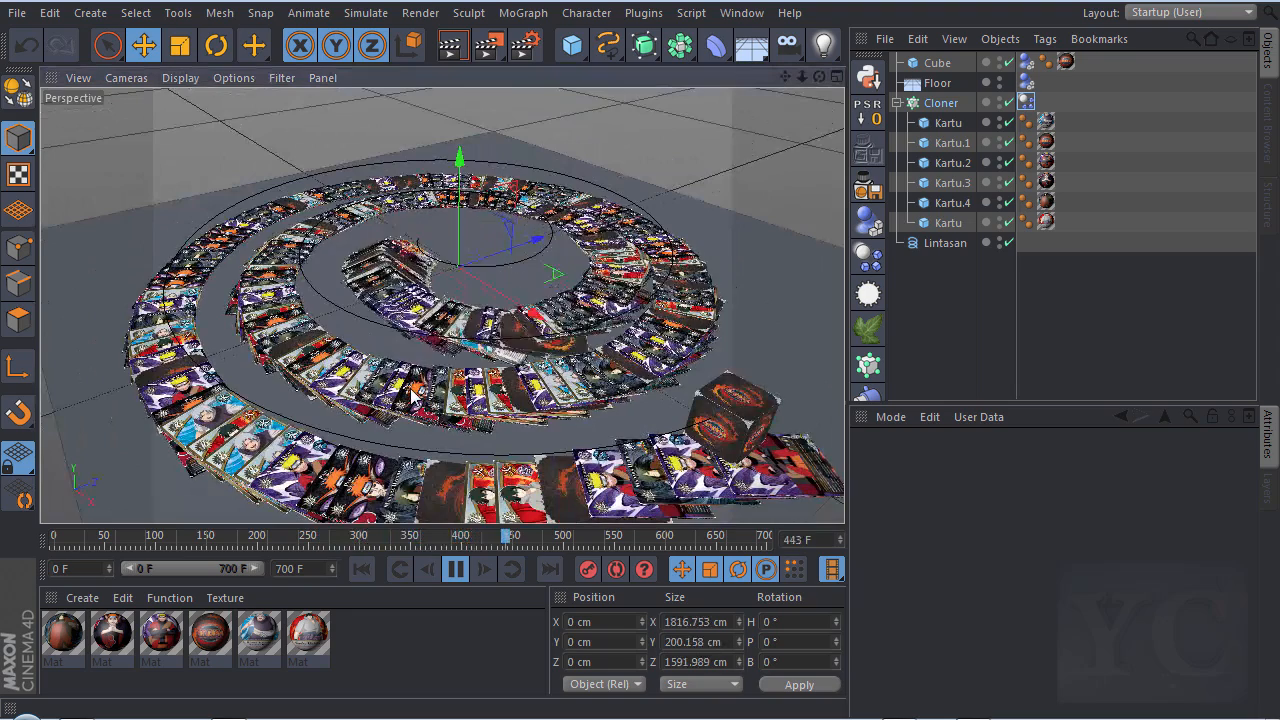
{"action": "left_click", "coordinate": [455, 569]}
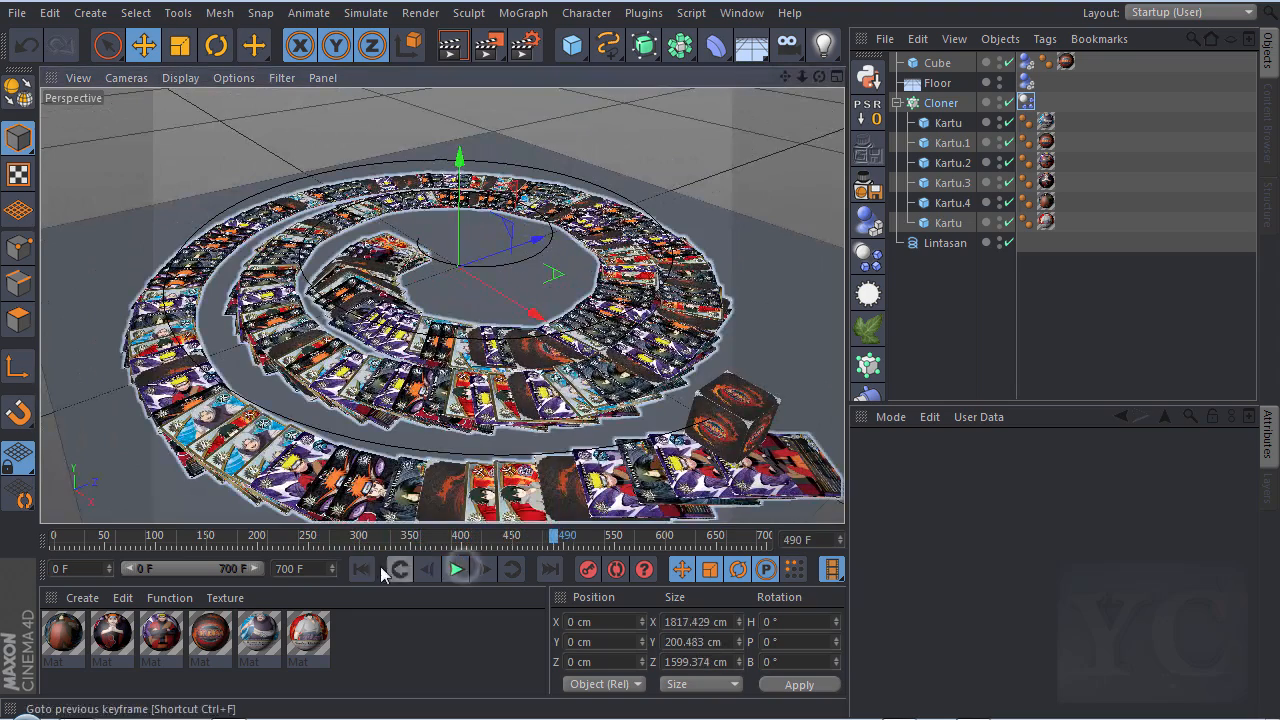
{"action": "left_click", "coordinate": [361, 569]}
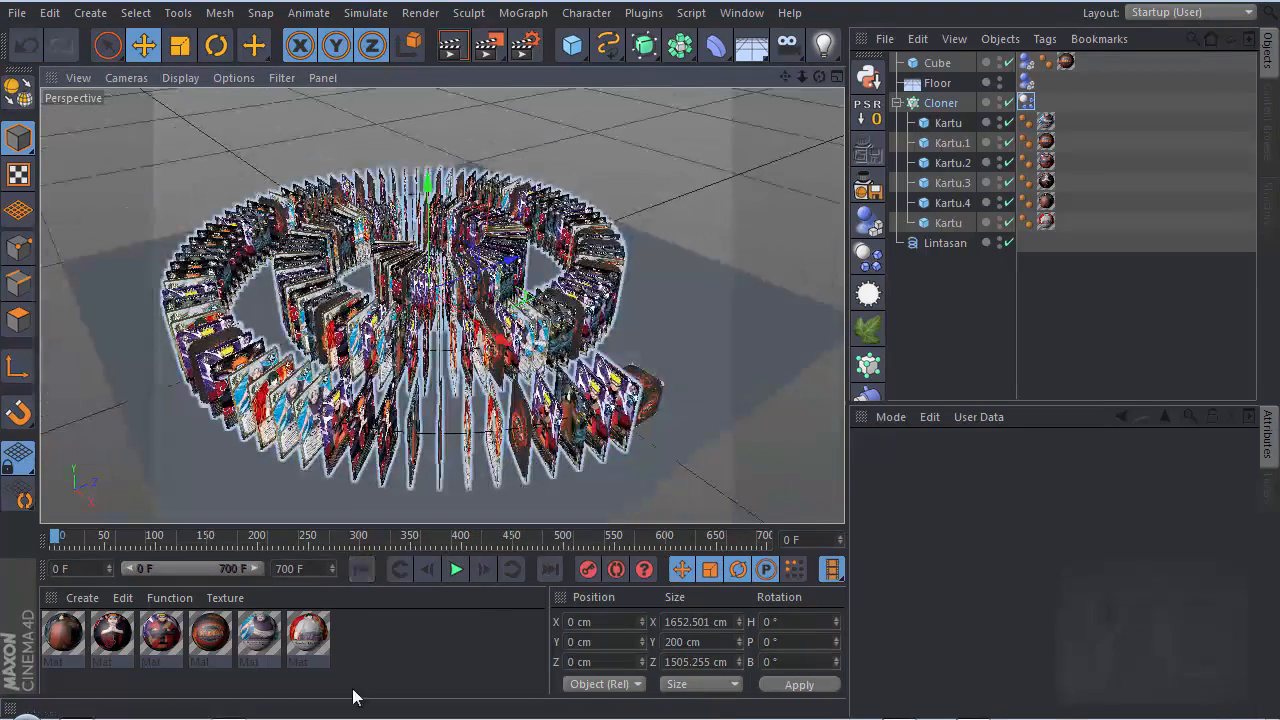
- Create a new default white material and apply it to the Floor
{"action": "double_click", "coordinate": [453, 632]}
{"action": "left_click_drag", "start_coordinate": [62, 632], "coordinate": [135, 333]}
{"action": "scroll", "coordinate": [427, 441], "scroll_direction": "down", "scroll_amount": 1}
{"action": "scroll", "coordinate": [427, 441], "scroll_direction": "down", "scroll_amount": 1}
- Add a spot light and raise it above the cards to about Y 896 cm
{"action": "left_click", "coordinate": [823, 44]}
{"action": "left_click_drag", "start_coordinate": [823, 44], "coordinate": [1013, 85]}
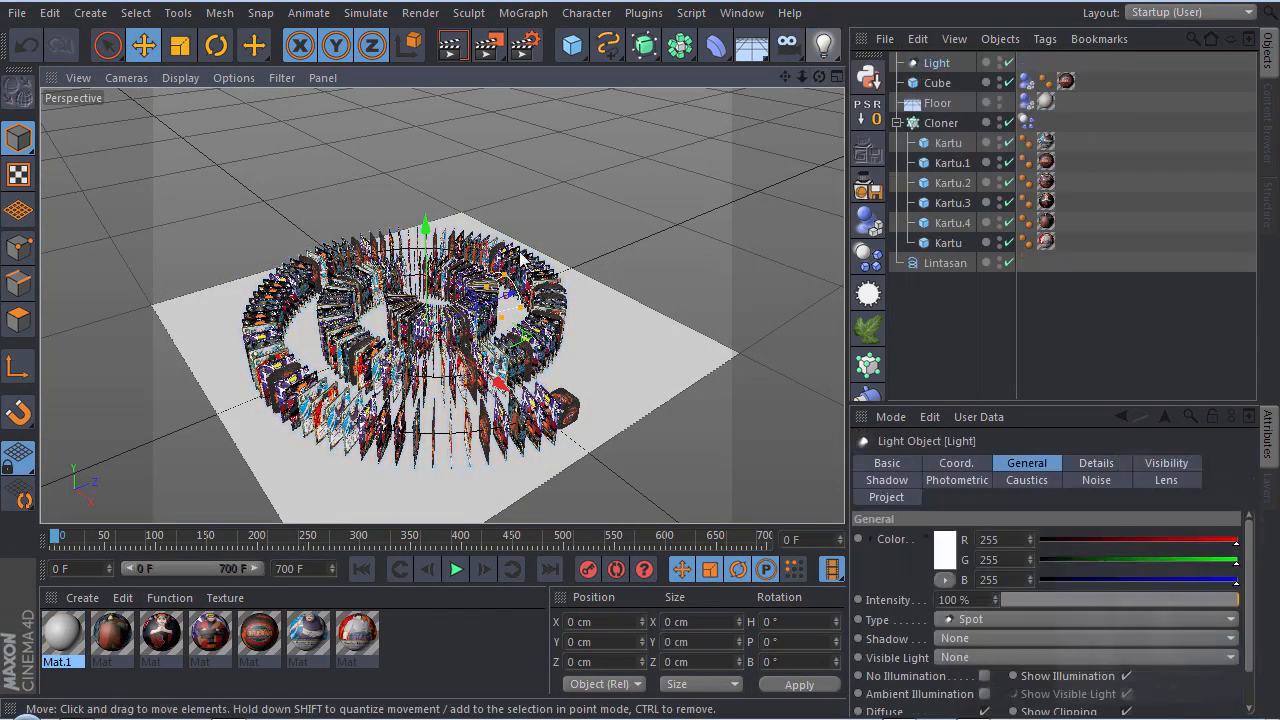
{"action": "left_click_drag", "start_coordinate": [425, 226], "coordinate": [426, 55]}
{"action": "scroll", "coordinate": [440, 432], "scroll_direction": "down", "scroll_amount": 1}
{"action": "scroll", "coordinate": [442, 438], "scroll_direction": "down", "scroll_amount": 1}
- Rotate the spot light to a pitch of -90° so that it points straight down at the cards
{"action": "key", "text": "r"}
{"action": "left_click", "coordinate": [387, 218]}
{"action": "left_click", "coordinate": [932, 68]}
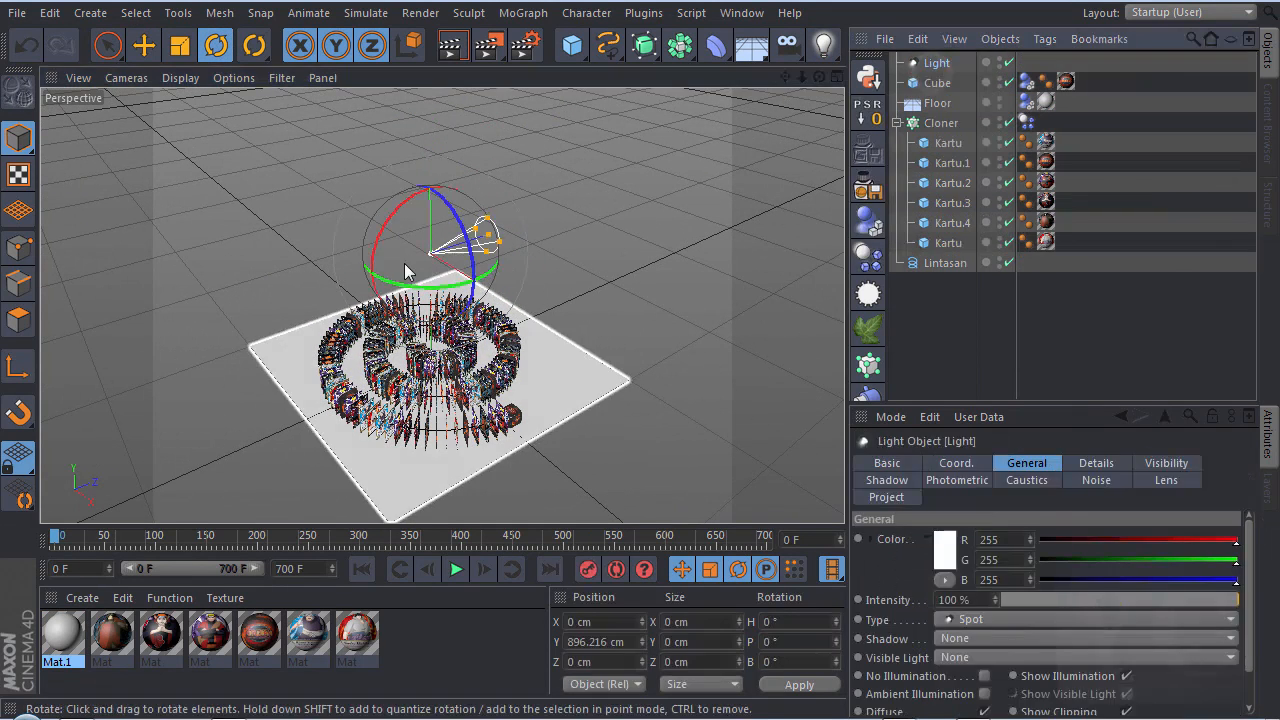
{"action": "left_click_drag", "start_coordinate": [378, 236], "coordinate": [456, 202]}
- Raise the spot light higher above the floor to about Y 2877 cm
{"action": "scroll", "coordinate": [440, 440], "scroll_direction": "down", "scroll_amount": 3}
{"action": "left_click", "coordinate": [145, 46]}
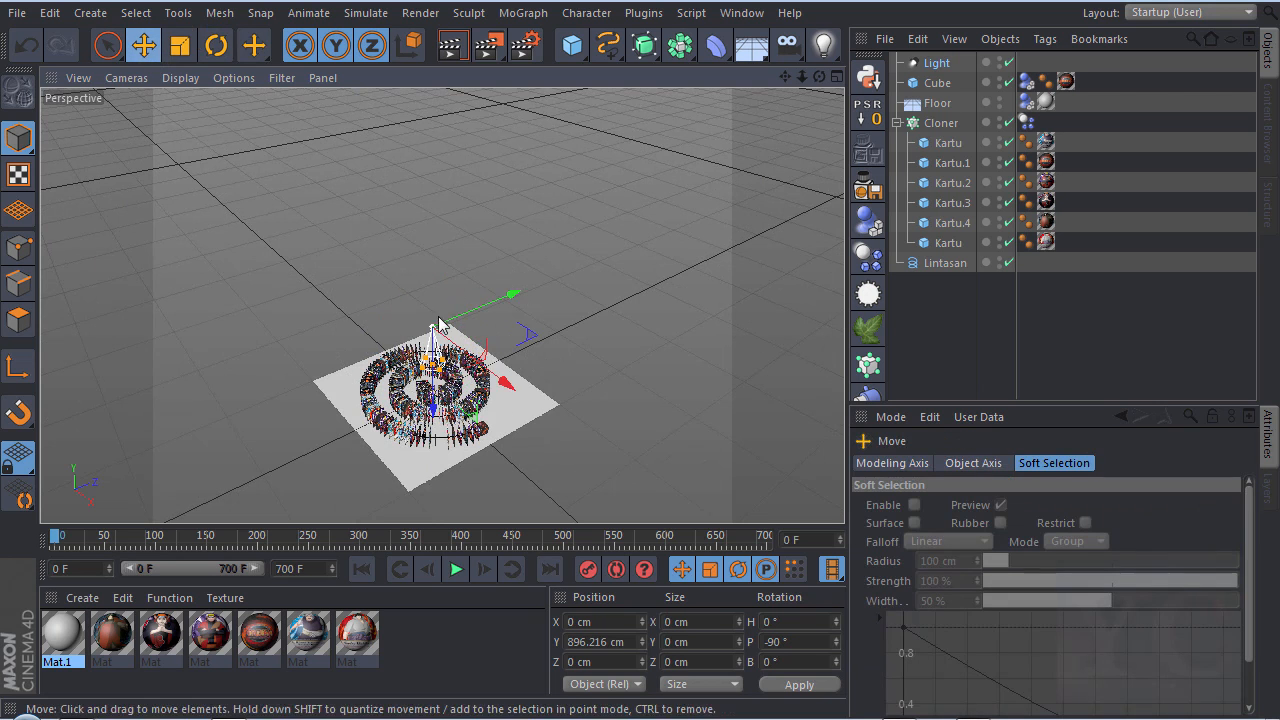
{"action": "left_click_drag", "start_coordinate": [431, 407], "coordinate": [420, 238]}
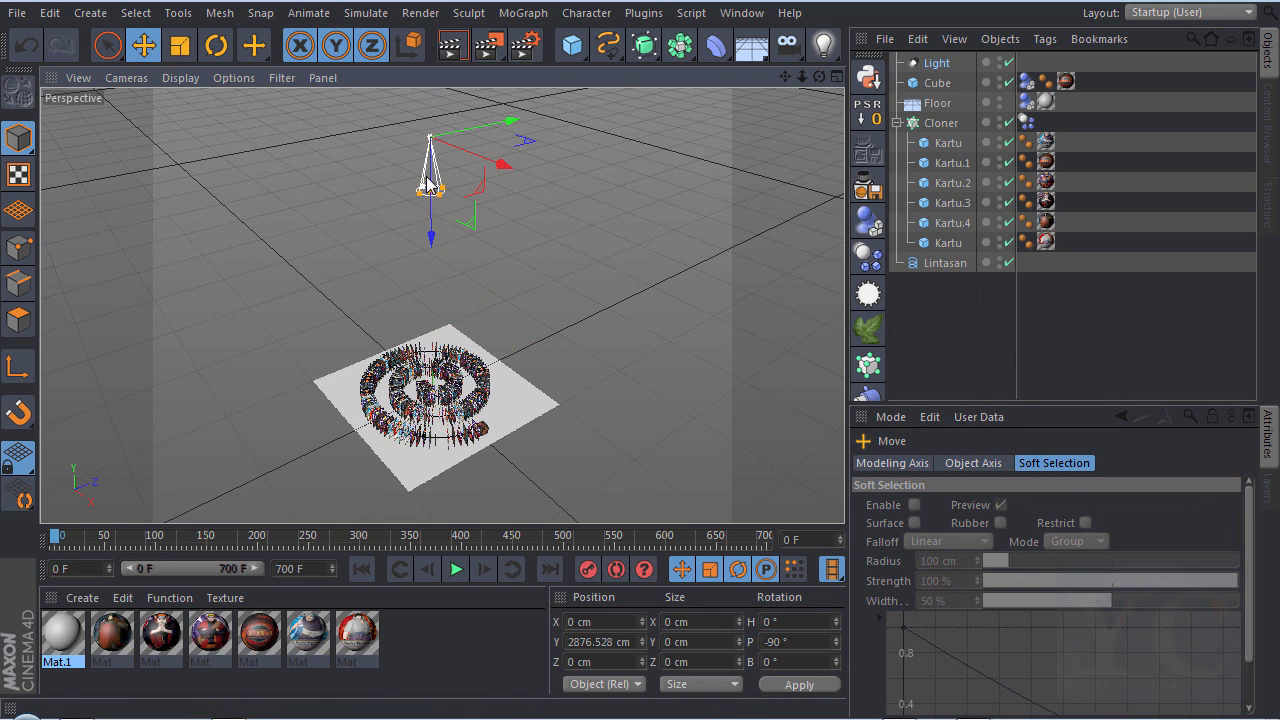
- Switch the viewport to shading that displays scene lighting, and widen the spot light's cone to cover the cards
{"action": "scroll", "coordinate": [428, 190], "scroll_direction": "up", "scroll_amount": 2}
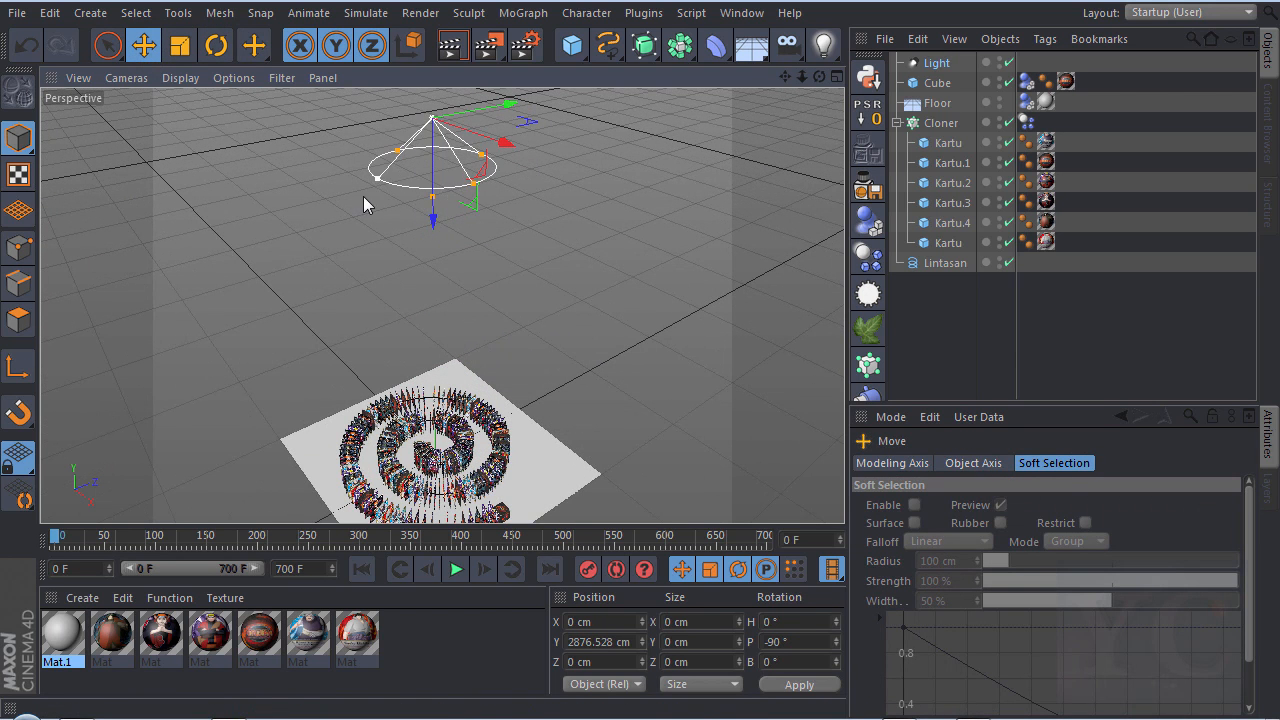
{"action": "left_click_drag", "start_coordinate": [423, 353], "coordinate": [460, 300], "text": "alt"}
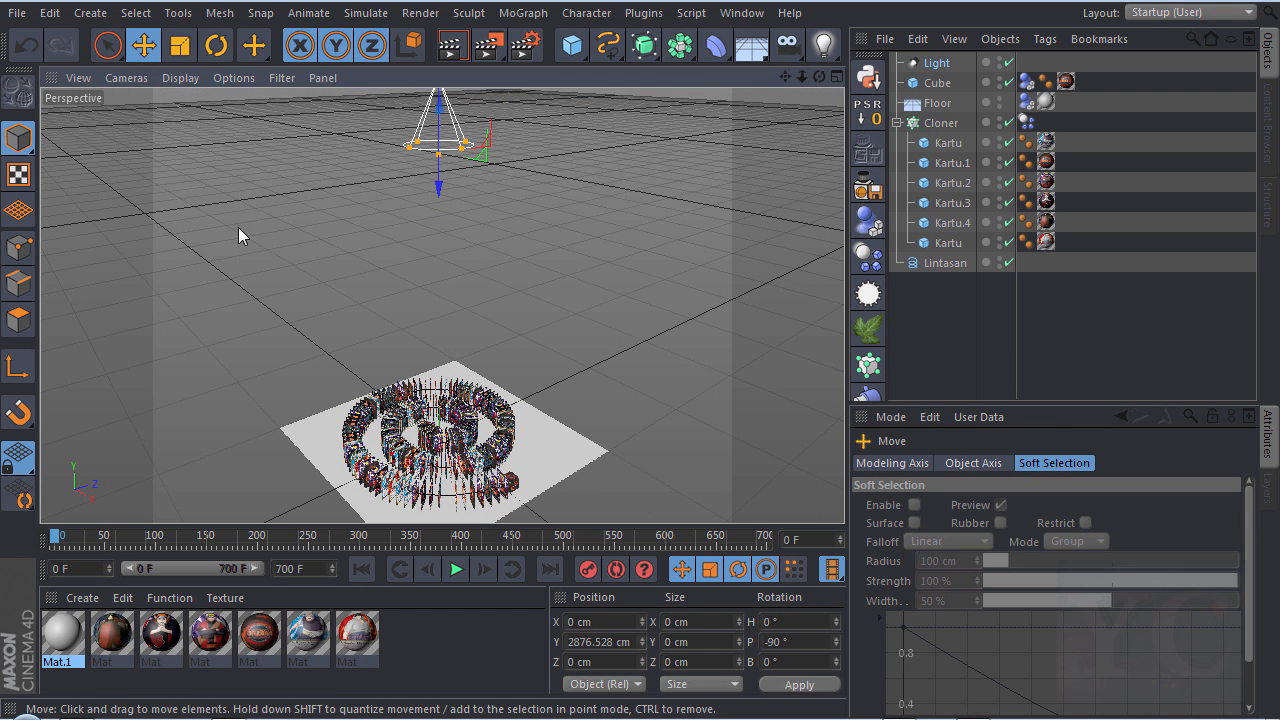
{"action": "left_click", "coordinate": [181, 77]}
{"action": "left_click", "coordinate": [192, 108]}
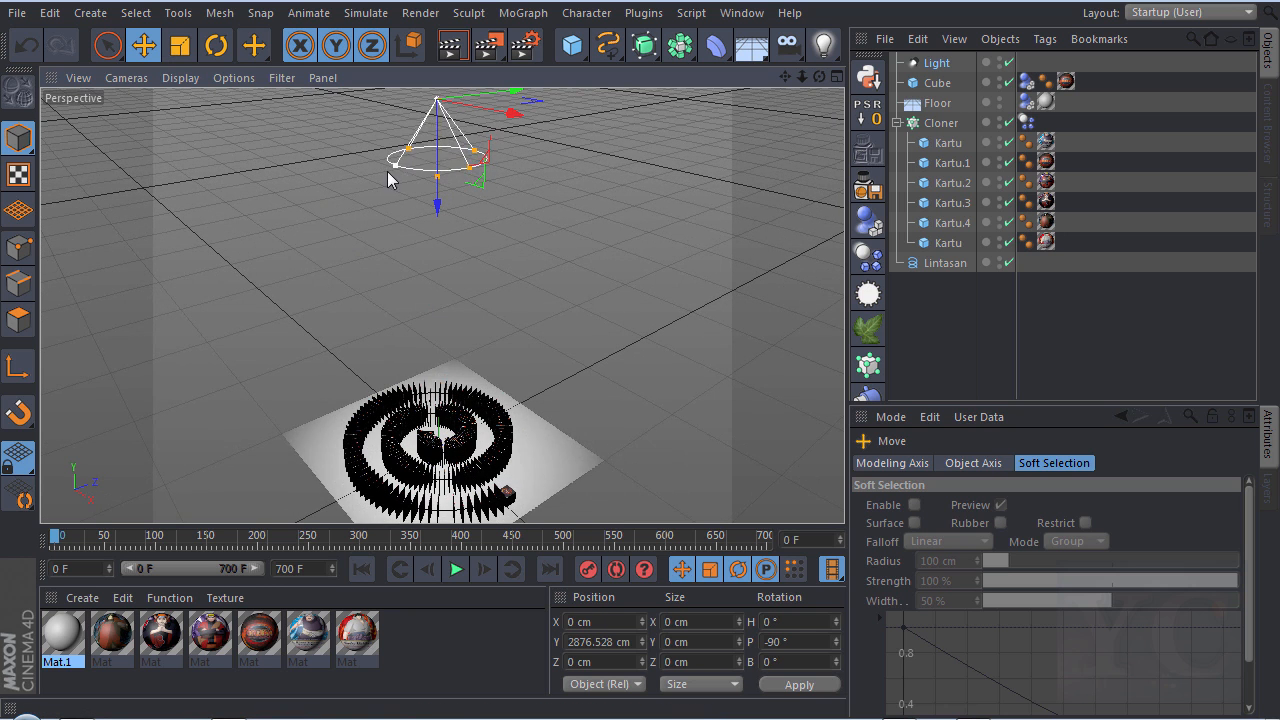
{"action": "mouse_move", "coordinate": [420, 181]}
{"action": "left_mouse_down"}
{"action": "mouse_move", "coordinate": [407, 176]}
{"action": "mouse_move", "coordinate": [412, 186]}
{"action": "left_mouse_up"}
{"action": "scroll", "coordinate": [430, 515], "scroll_direction": "up", "scroll_amount": 5}
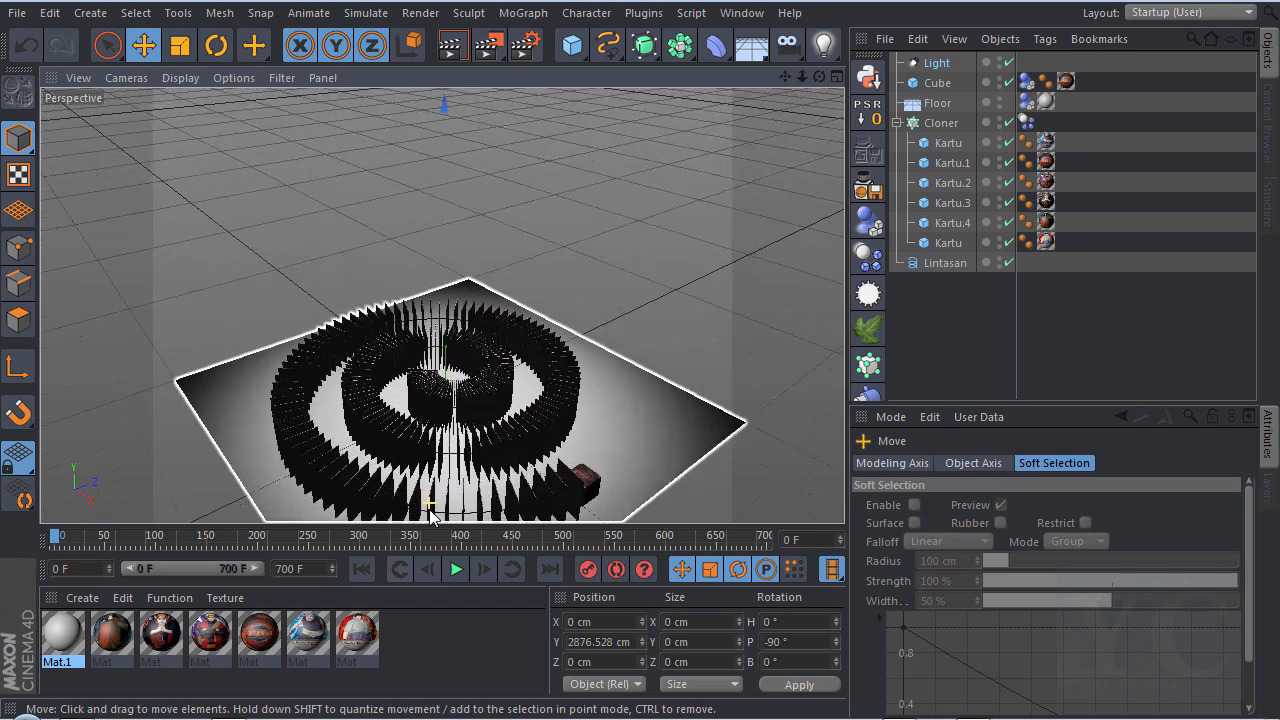
- Frame the card helix from a lower angle and add a camera at that view
{"action": "left_click_drag", "start_coordinate": [430, 515], "coordinate": [248, 236], "text": "alt"}
{"action": "left_click", "coordinate": [784, 46]}
{"action": "left_click", "coordinate": [872, 77]}
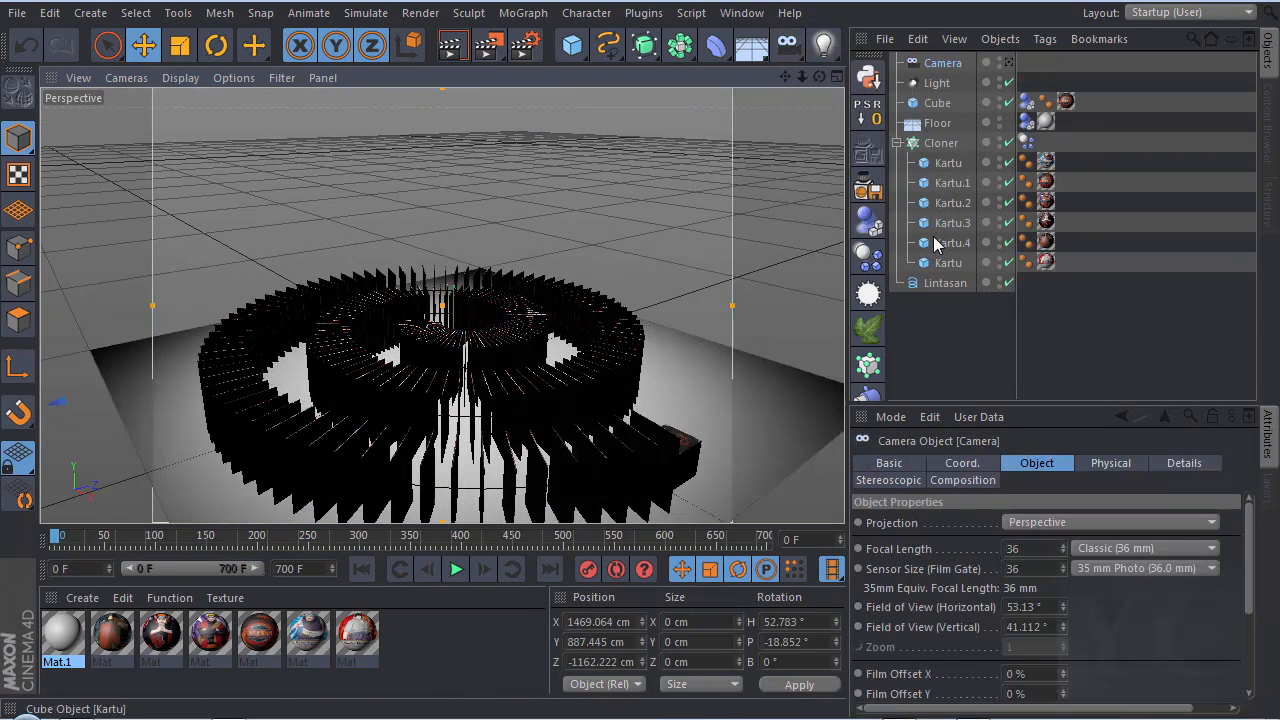
- Add an omni light, make it a child of the Camera, and set its X, Y and Z positions to 0 cm
{"action": "left_click", "coordinate": [823, 46]}
{"action": "left_click", "coordinate": [943, 76]}
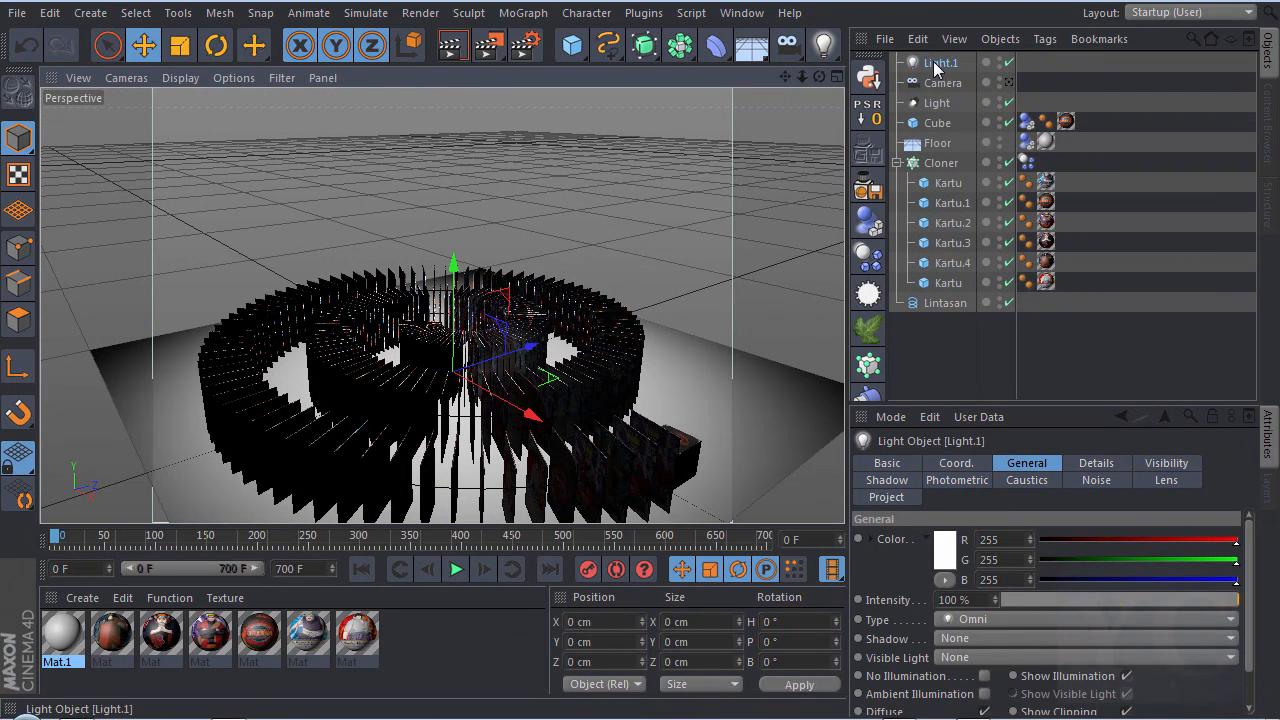
{"action": "left_click_drag", "start_coordinate": [931, 66], "coordinate": [934, 80]}
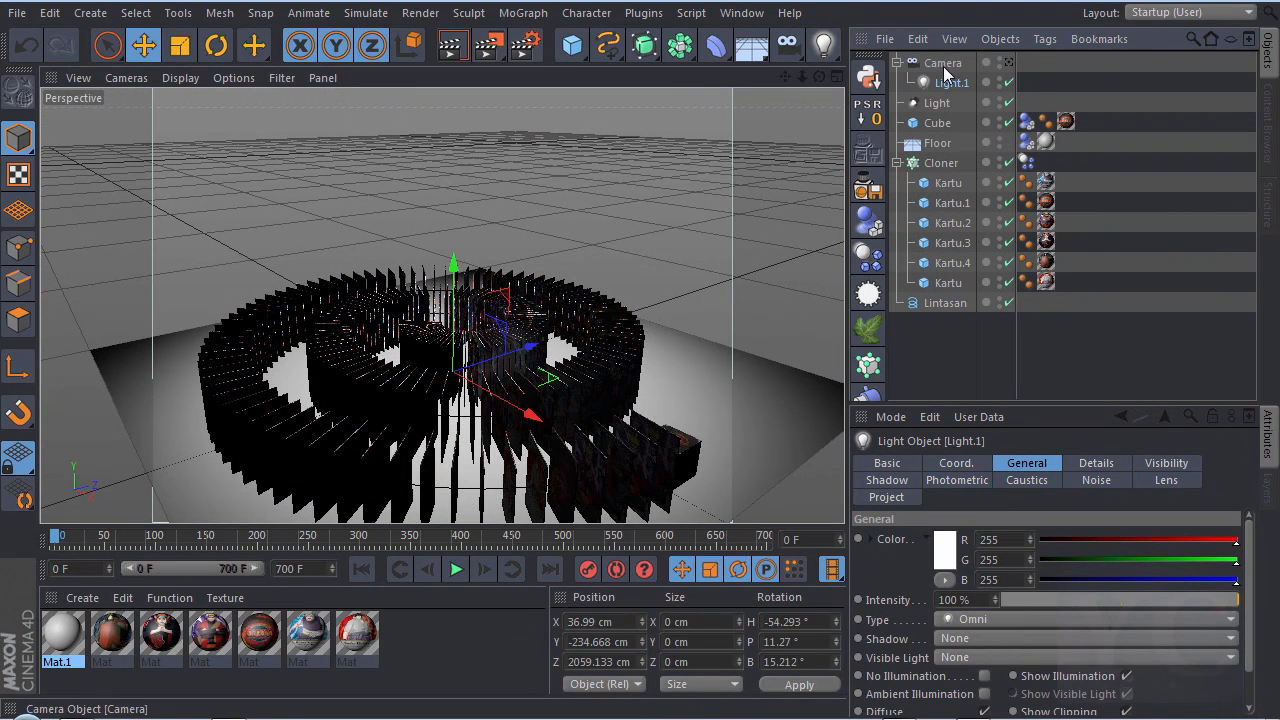
{"action": "left_click", "coordinate": [628, 621]}
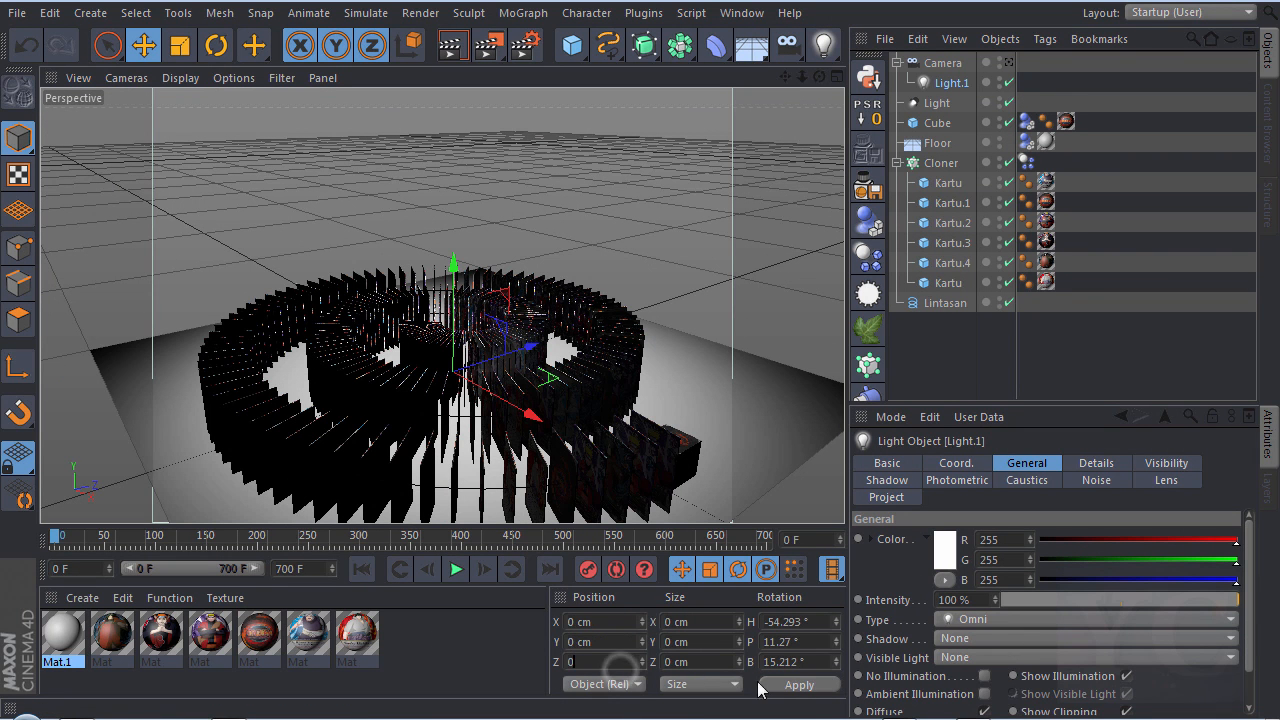
{"action": "left_click", "coordinate": [799, 685]}
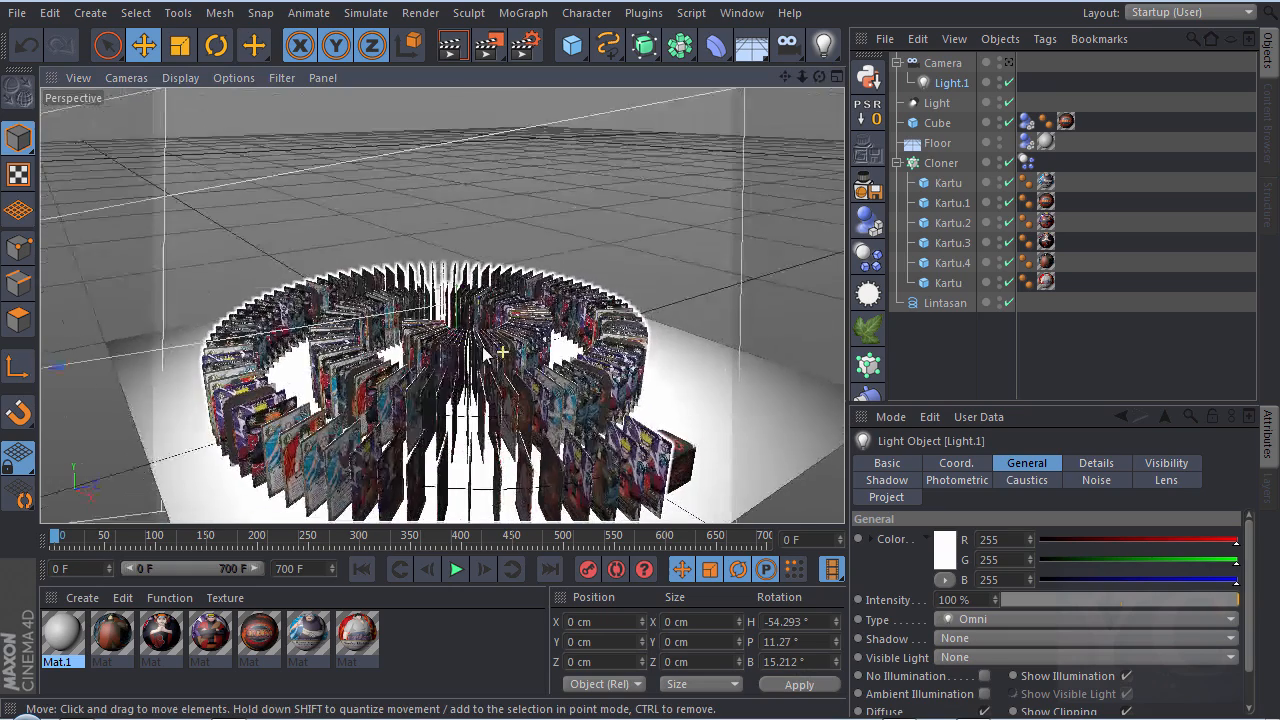
- Look through the Camera, reframe the cards and the cube, and render a preview in the viewport
{"action": "left_click", "coordinate": [1008, 63]}
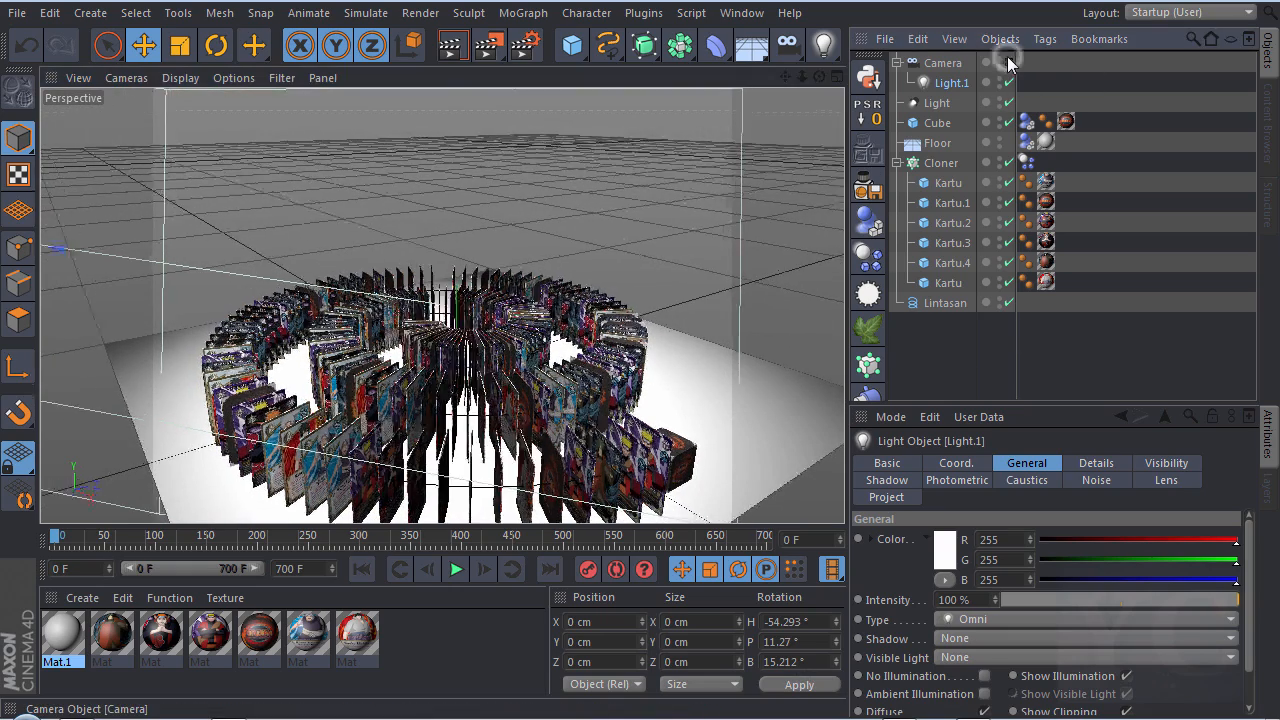
{"action": "left_click_drag", "start_coordinate": [820, 77], "coordinate": [755, 110]}
{"action": "key", "text": "ctrl+r"}
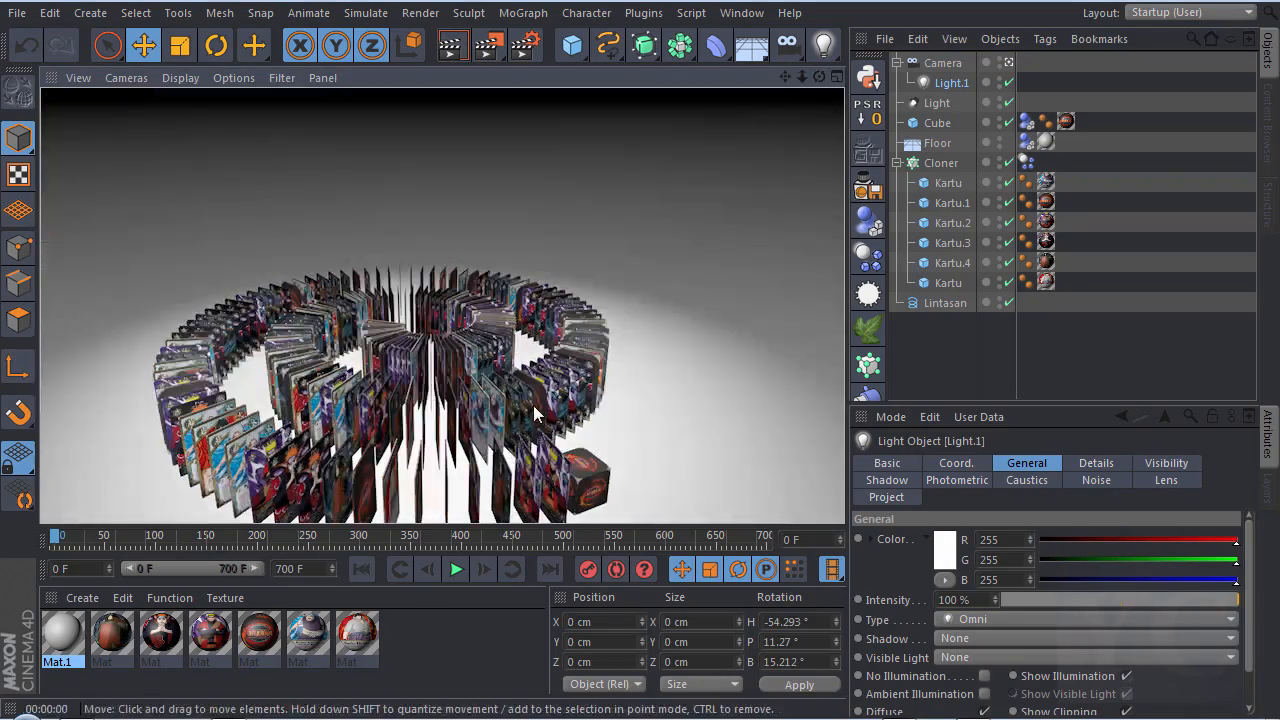
{"action": "left_click", "coordinate": [476, 428]}
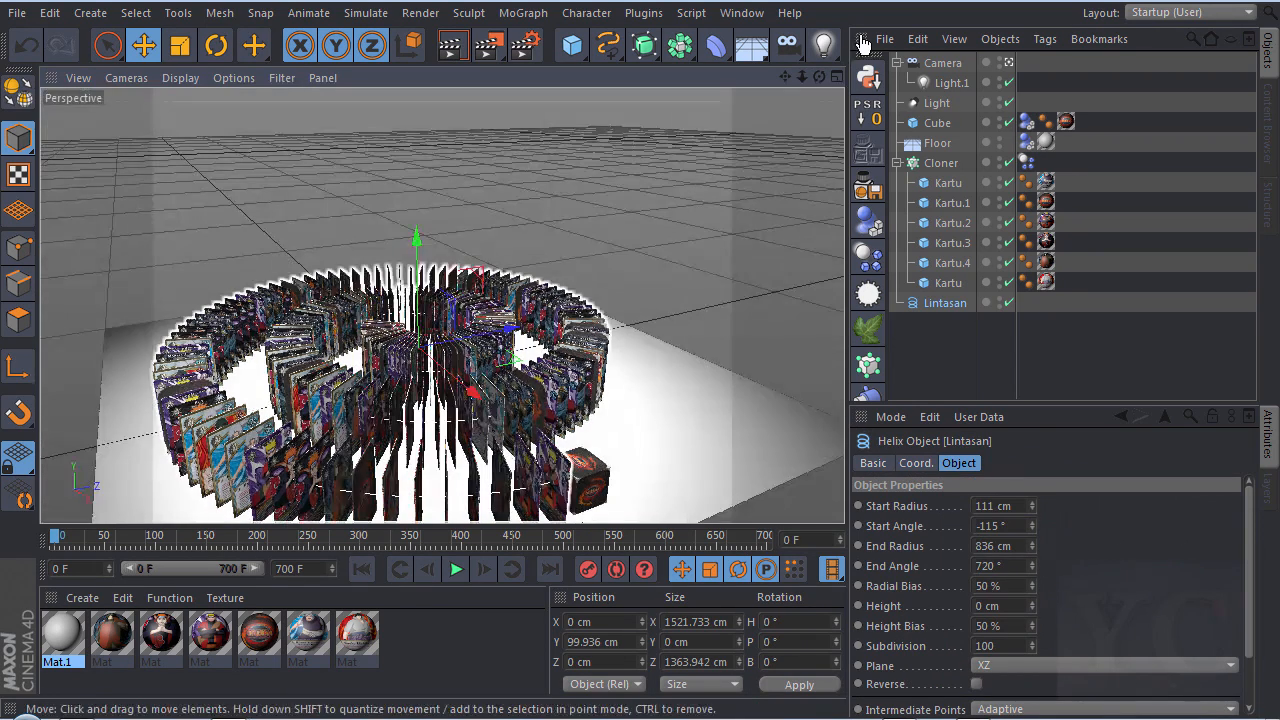
{"action": "left_click_drag", "start_coordinate": [819, 76], "coordinate": [819, 45]}
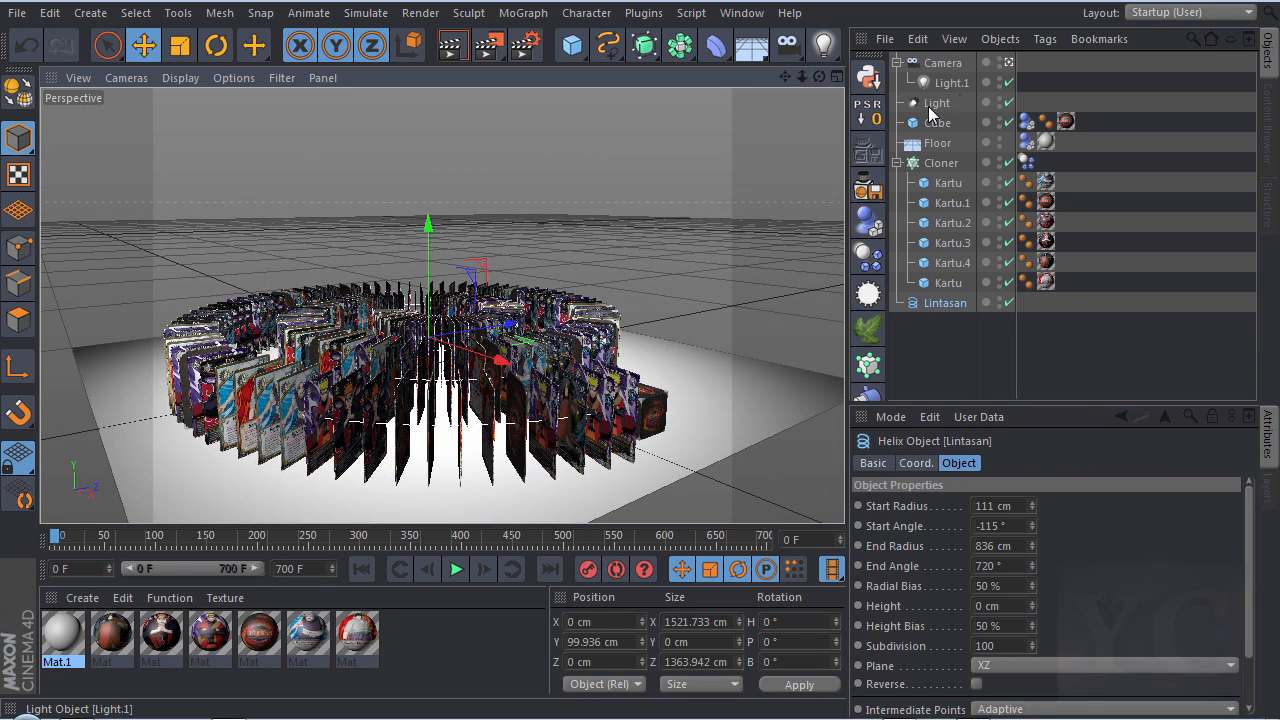
- Set the spot light's shadow to Shadow Maps (Soft), and reframe the cards in the camera view
{"action": "left_click", "coordinate": [938, 102]}
{"action": "left_click", "coordinate": [886, 480]}
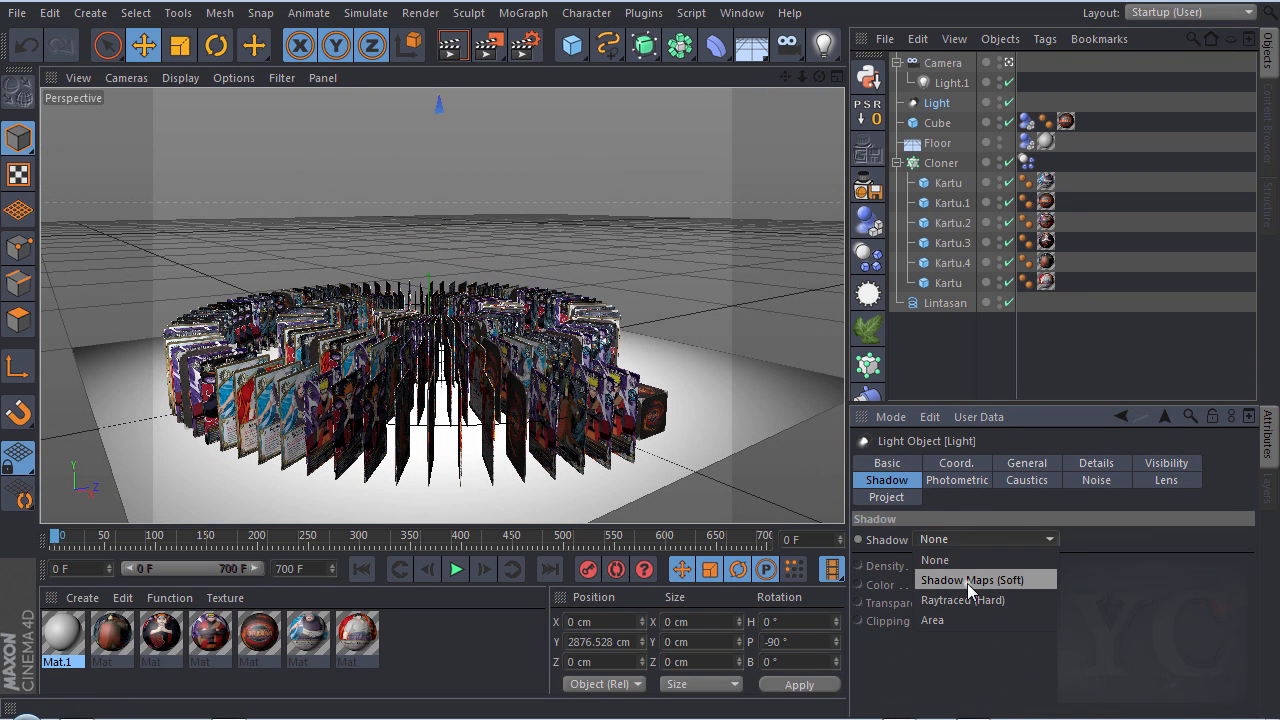
{"action": "left_click", "coordinate": [968, 583]}
{"action": "right_click_drag", "start_coordinate": [518, 277], "coordinate": [448, 358], "text": "alt"}
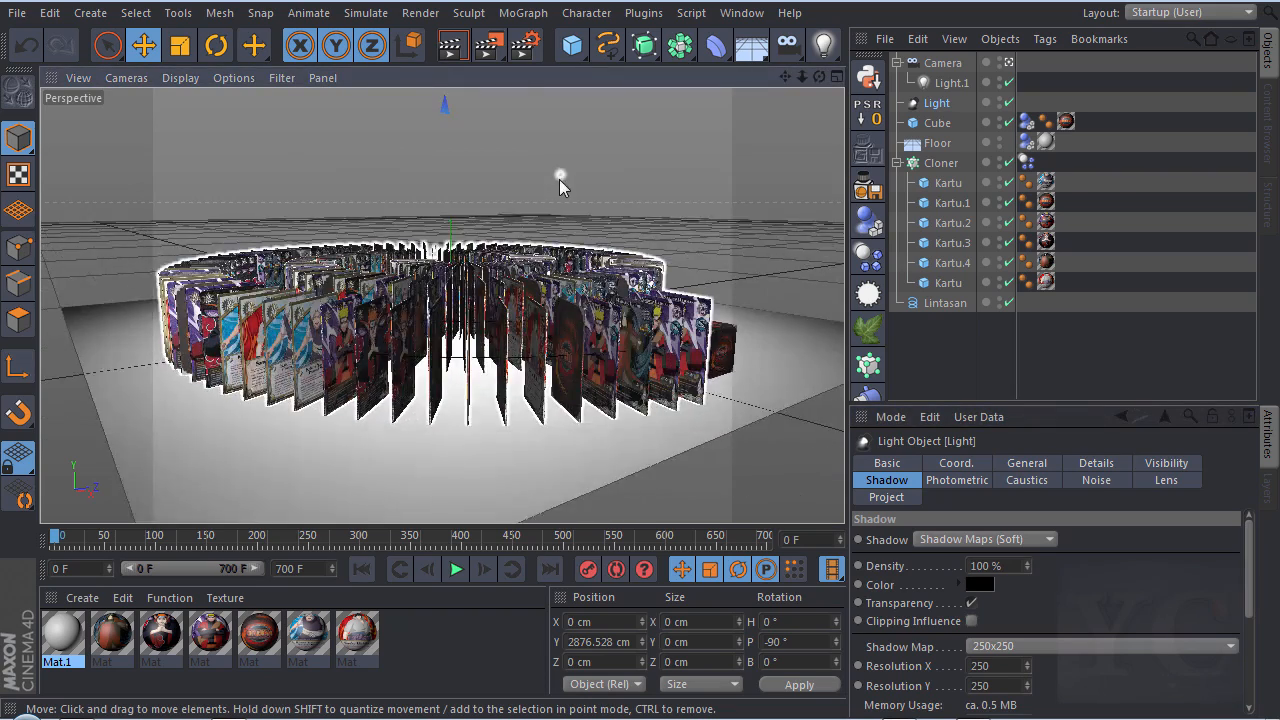
{"action": "left_click_drag", "start_coordinate": [557, 171], "coordinate": [550, 225], "text": "alt"}
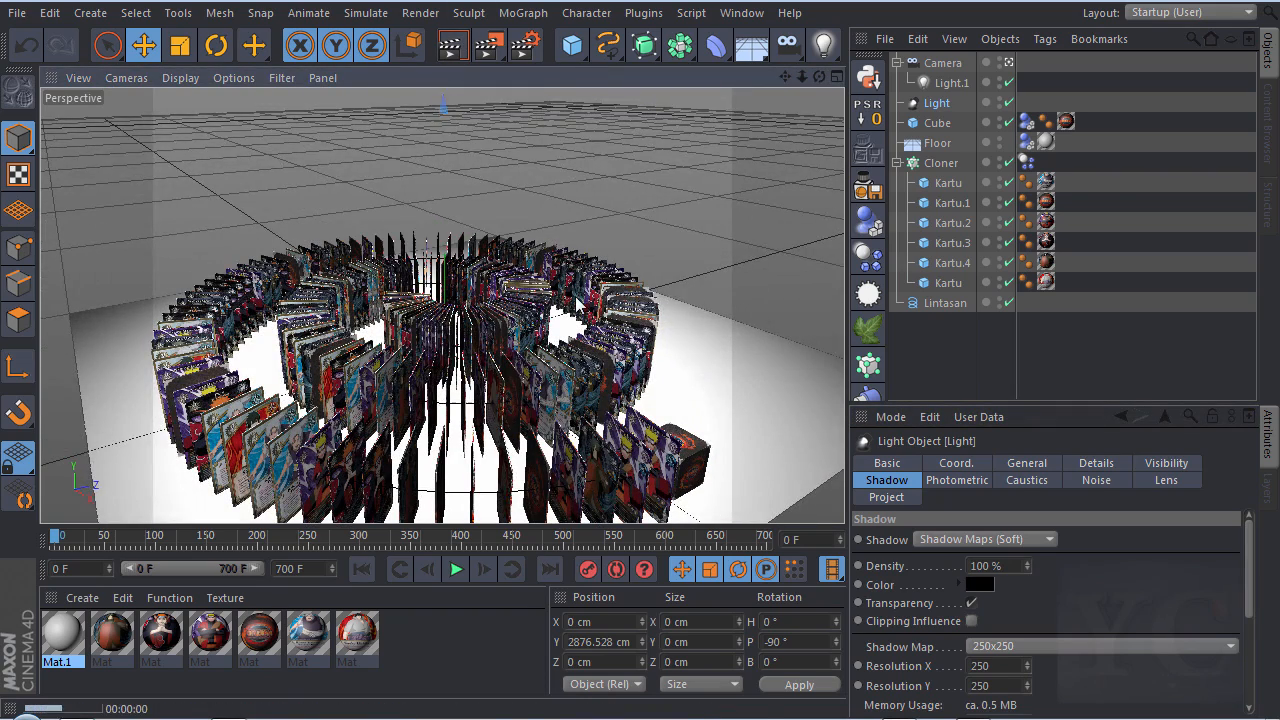
- Play the card simulation while viewing the helix from low and high angles, and stop playback
{"action": "left_click", "coordinate": [614, 417]}
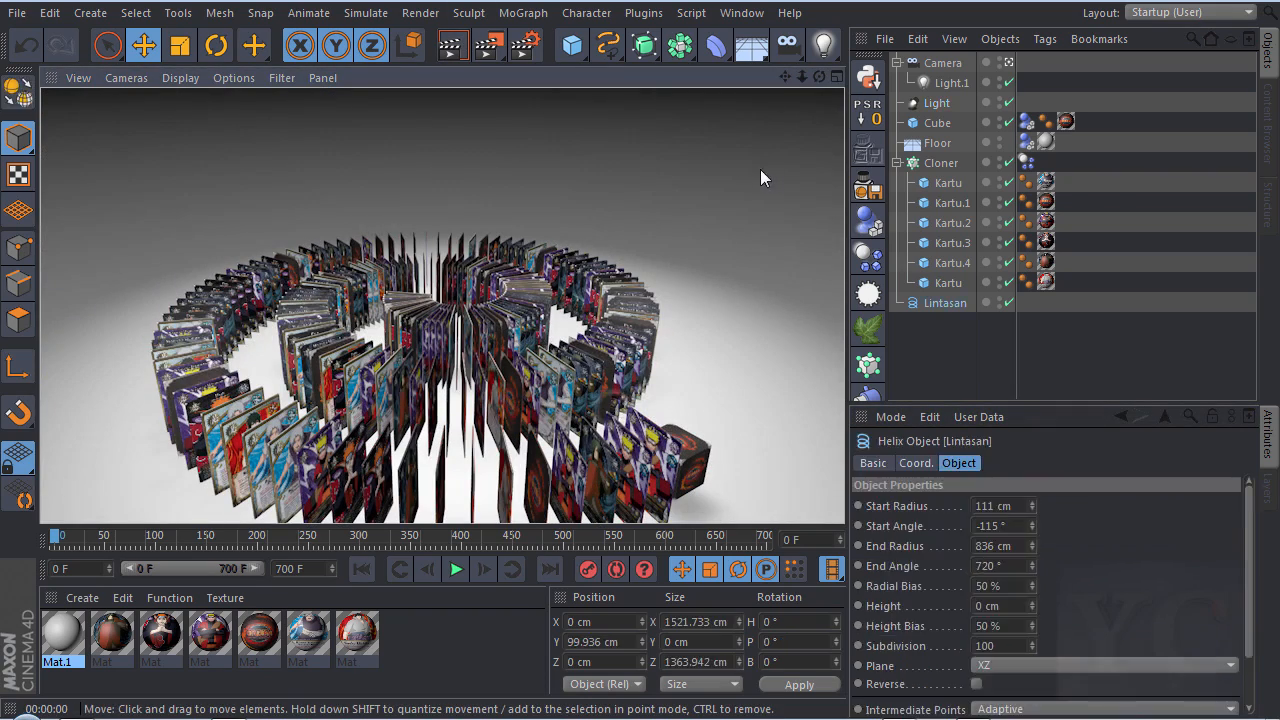
{"action": "left_click_drag", "start_coordinate": [491, 391], "coordinate": [509, 225], "text": "alt"}
{"action": "scroll", "coordinate": [490, 385], "scroll_direction": "down", "scroll_amount": 2}
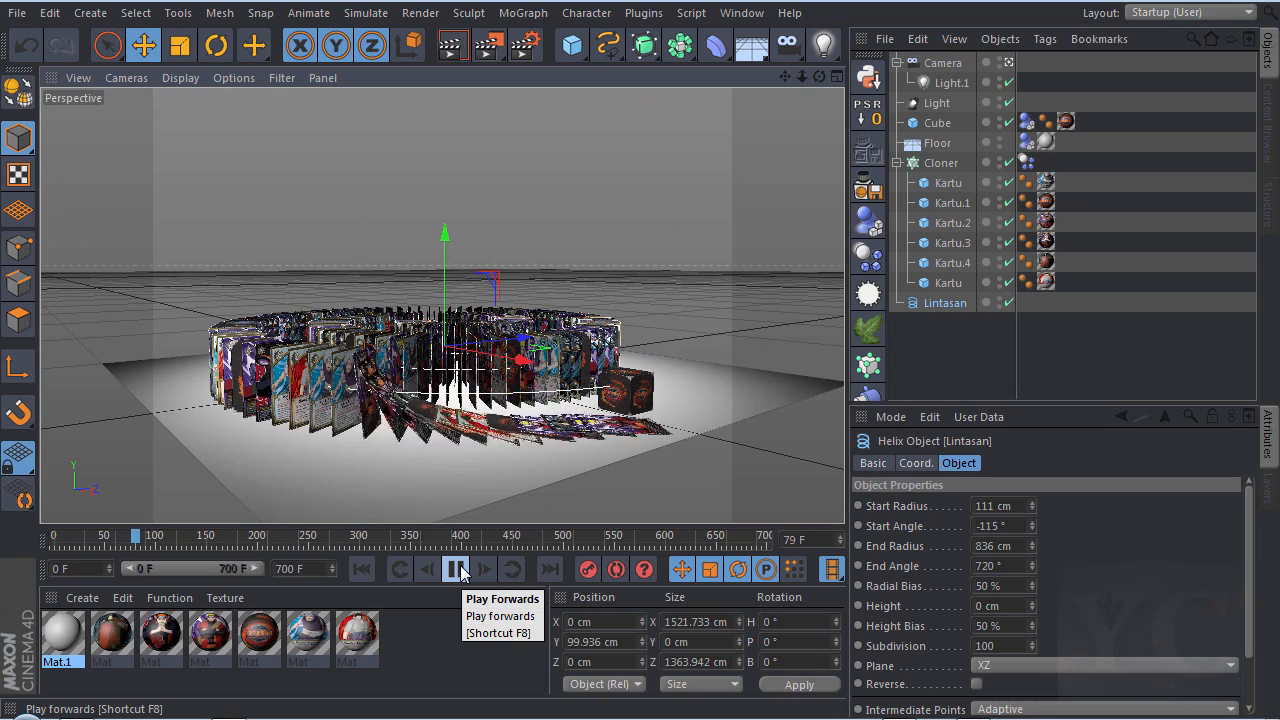
{"action": "left_click_drag", "start_coordinate": [555, 125], "coordinate": [557, 270], "text": "alt"}
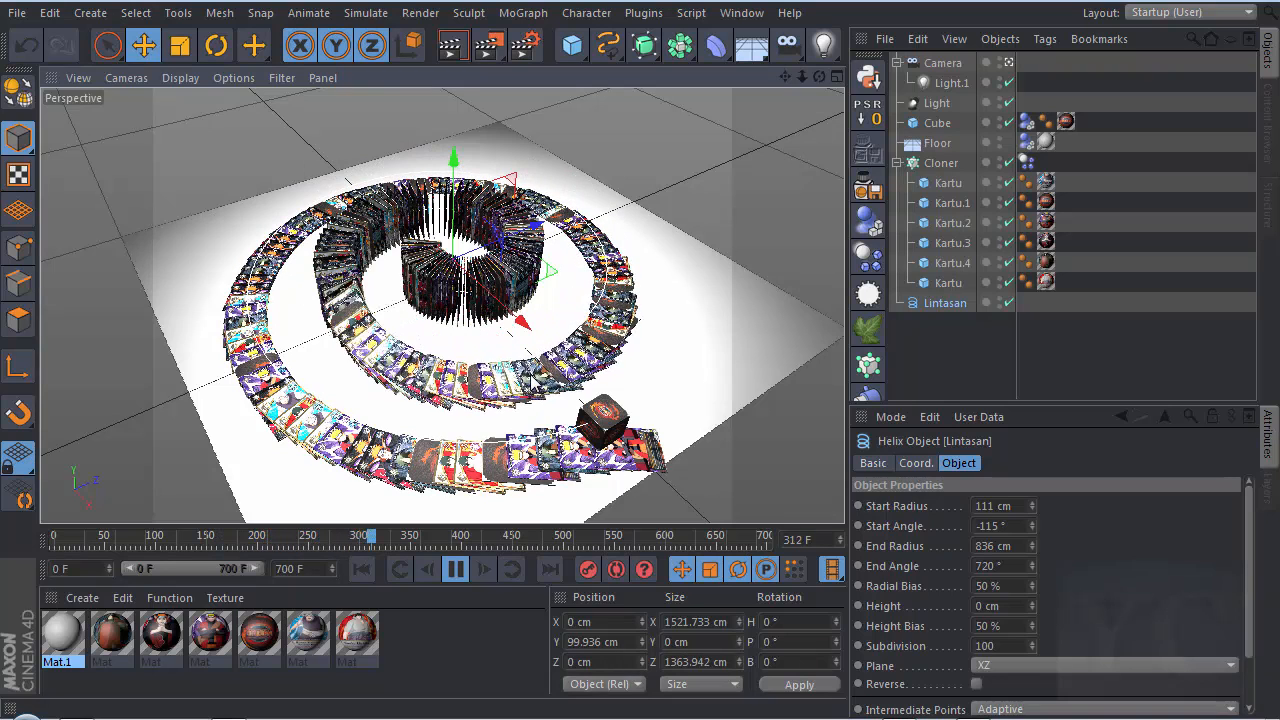
{"action": "left_click", "coordinate": [460, 570]}
{"action": "left_click_drag", "start_coordinate": [612, 45], "coordinate": [675, 122]}
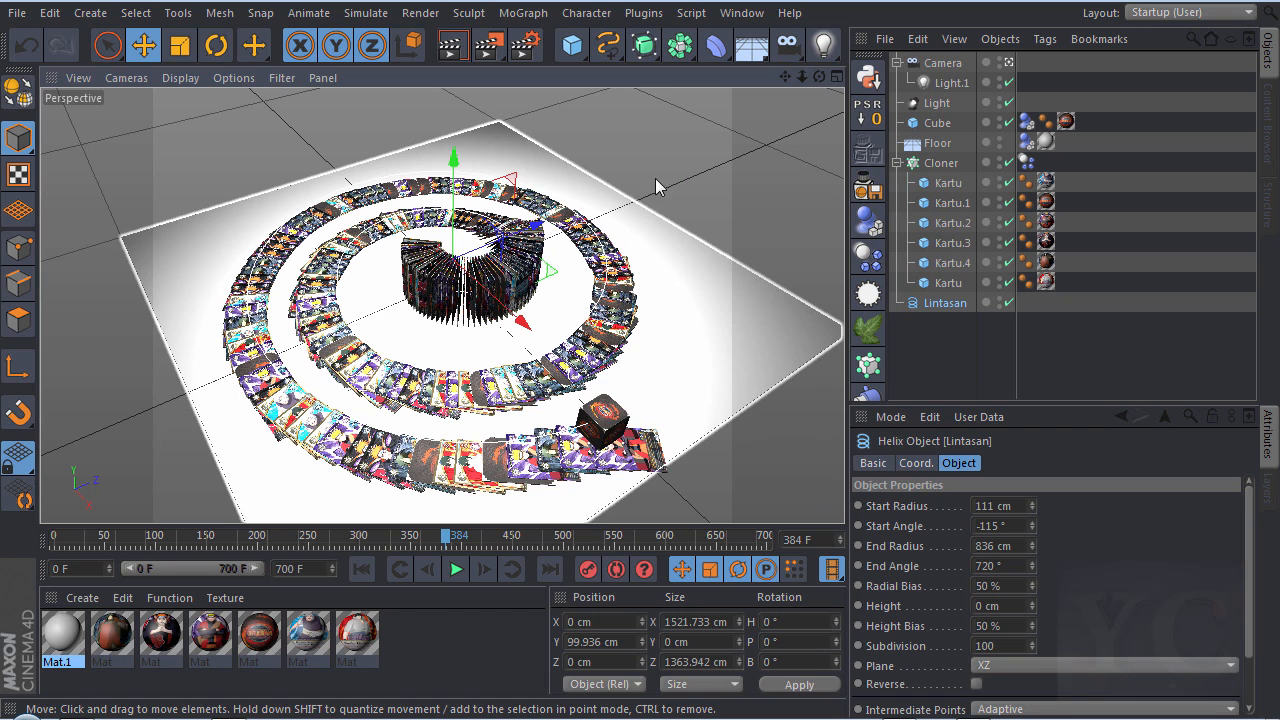
{"action": "left_click_drag", "start_coordinate": [607, 44], "coordinate": [668, 72]}
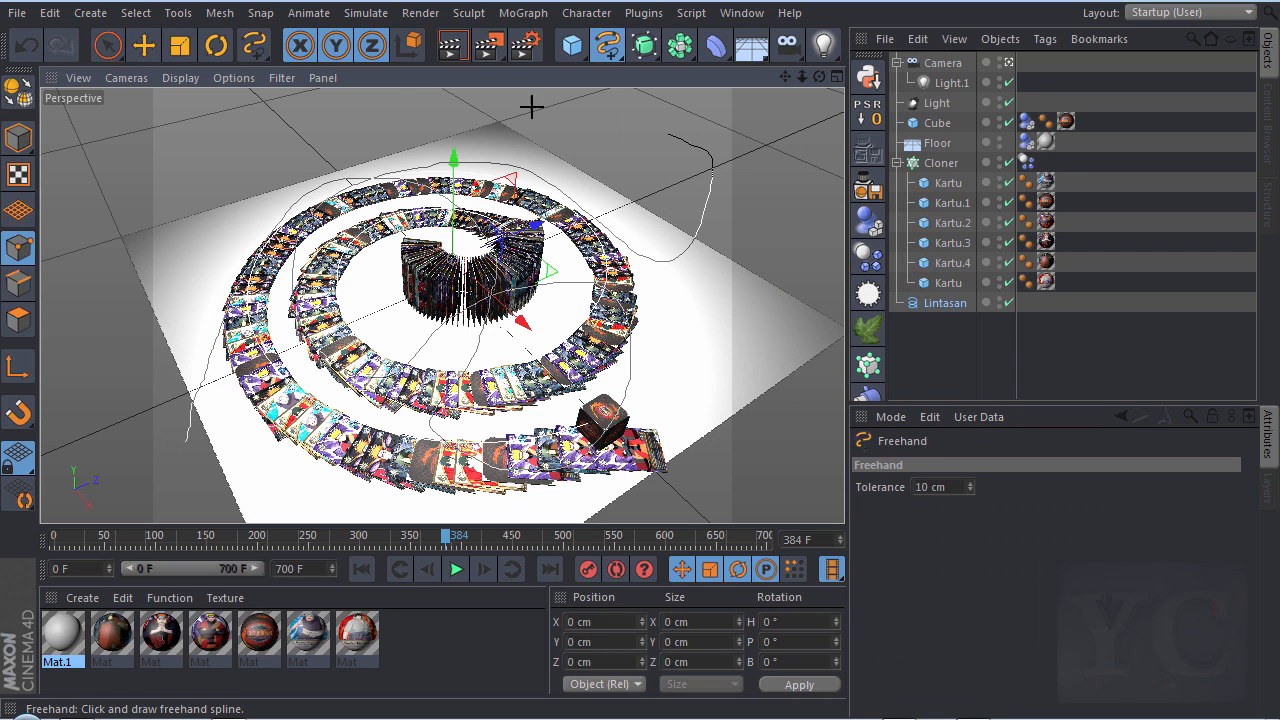
{"action": "left_click_drag", "start_coordinate": [668, 397], "coordinate": [152, 265]}
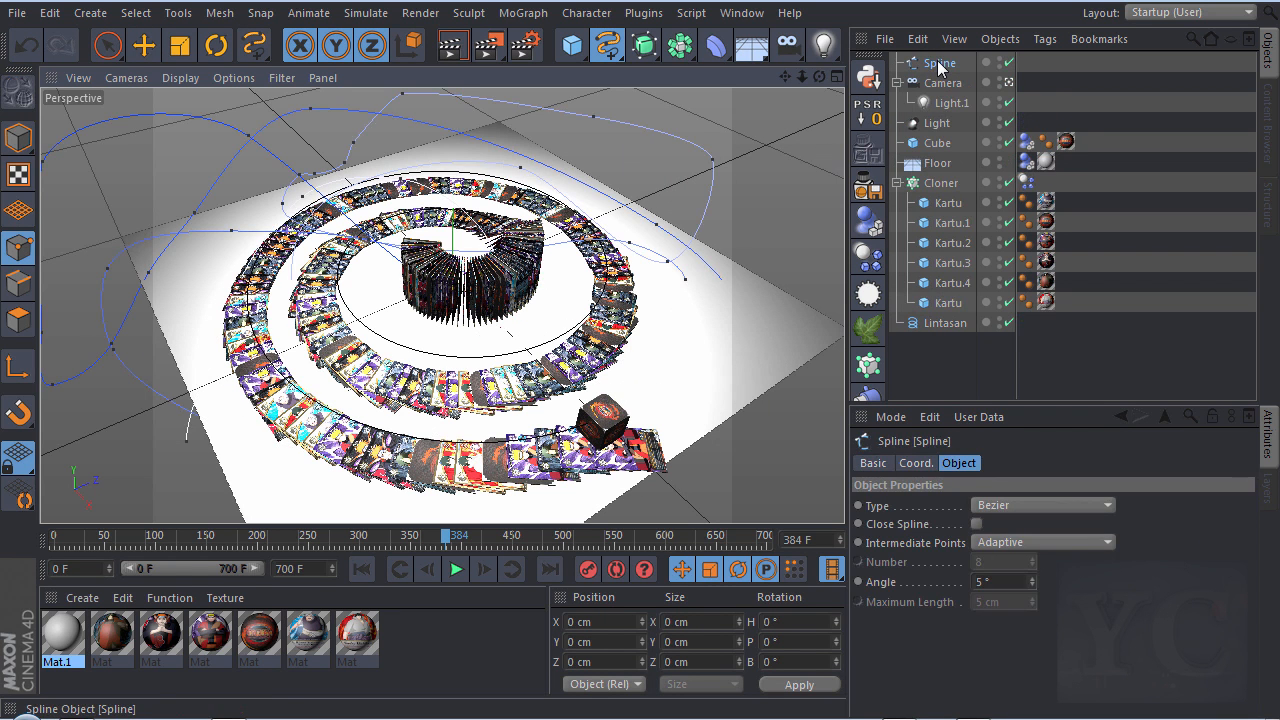
{"action": "key", "text": "Delete"}
{"action": "left_click_drag", "start_coordinate": [487, 372], "coordinate": [555, 200], "text": "alt"}
{"action": "key", "text": "ctrl+z"}
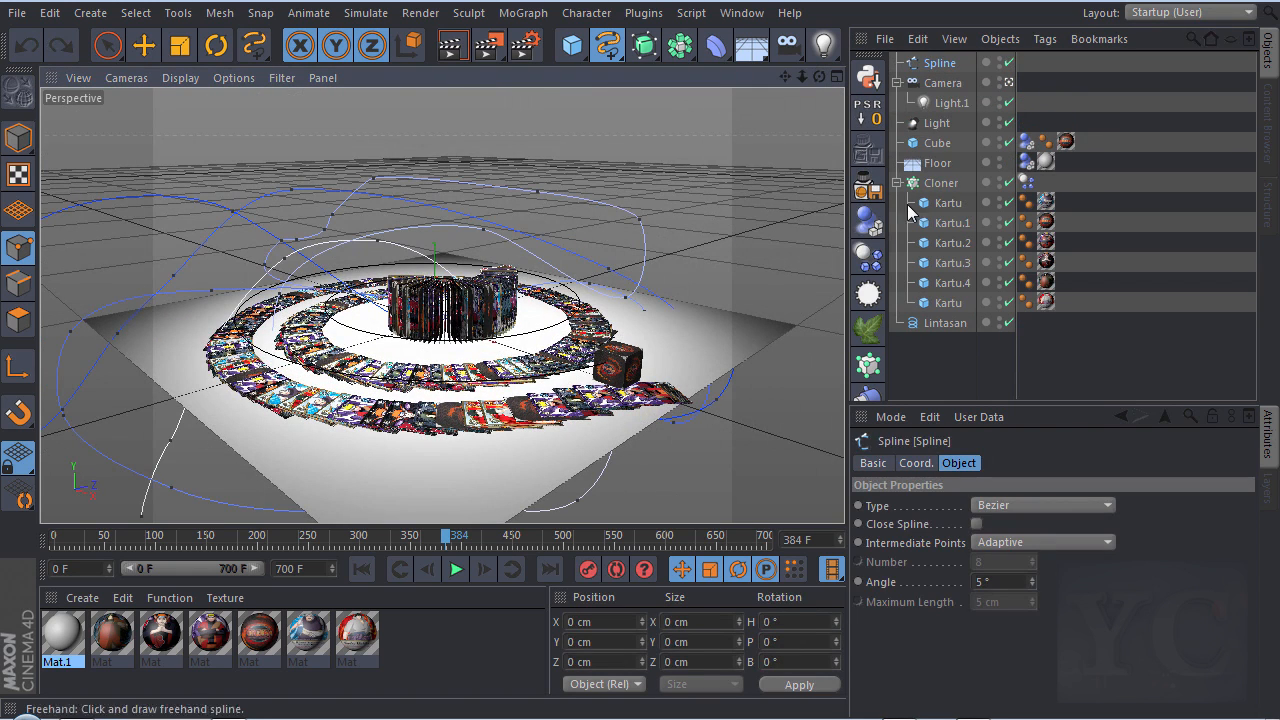
{"action": "key", "text": "Delete"}
{"action": "left_click_drag", "start_coordinate": [608, 122], "coordinate": [594, 191], "text": "alt"}
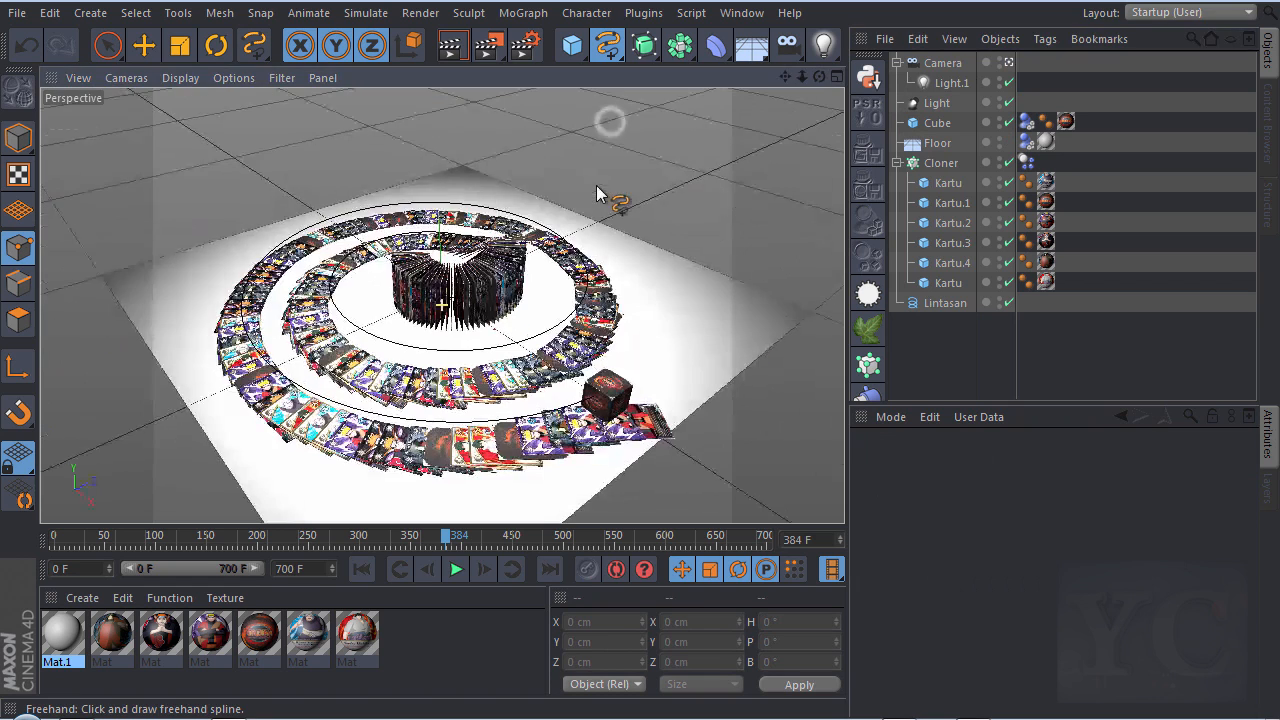
{"action": "key", "text": "e"}
- Rewind to the first frame and replay the toppling of the outer cards
{"action": "left_click", "coordinate": [358, 570]}
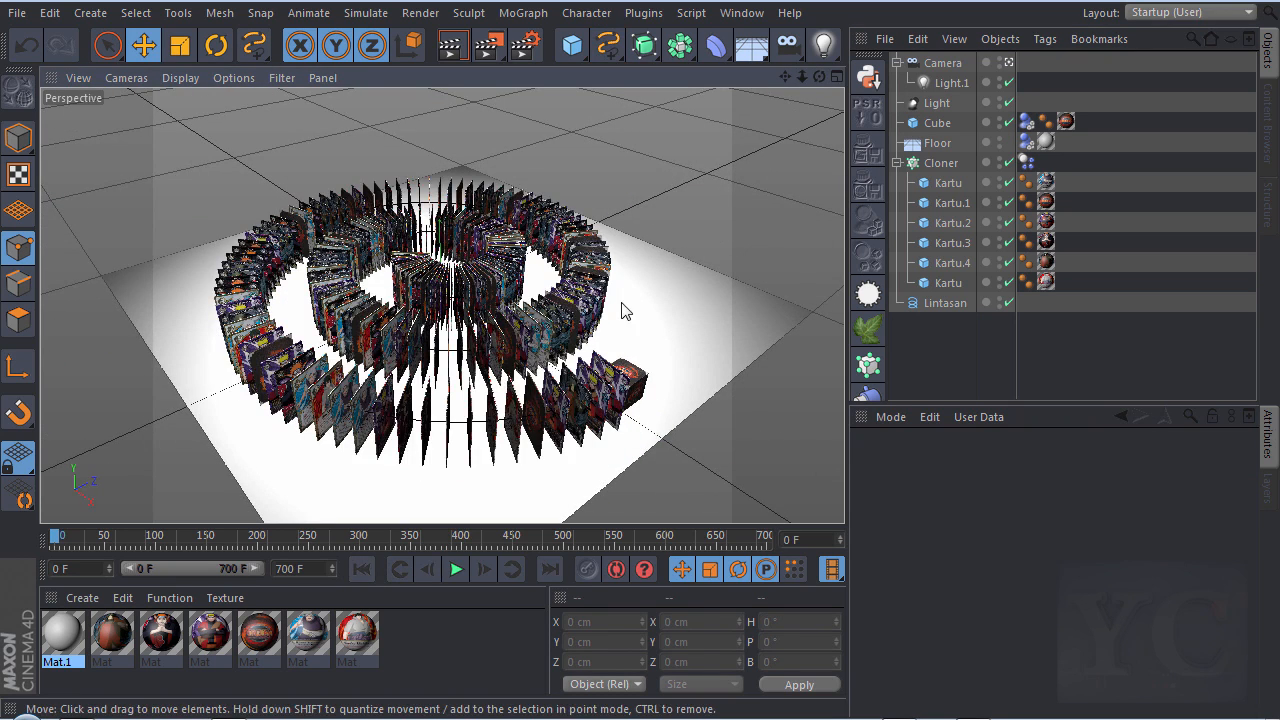
{"action": "left_click", "coordinate": [455, 568]}
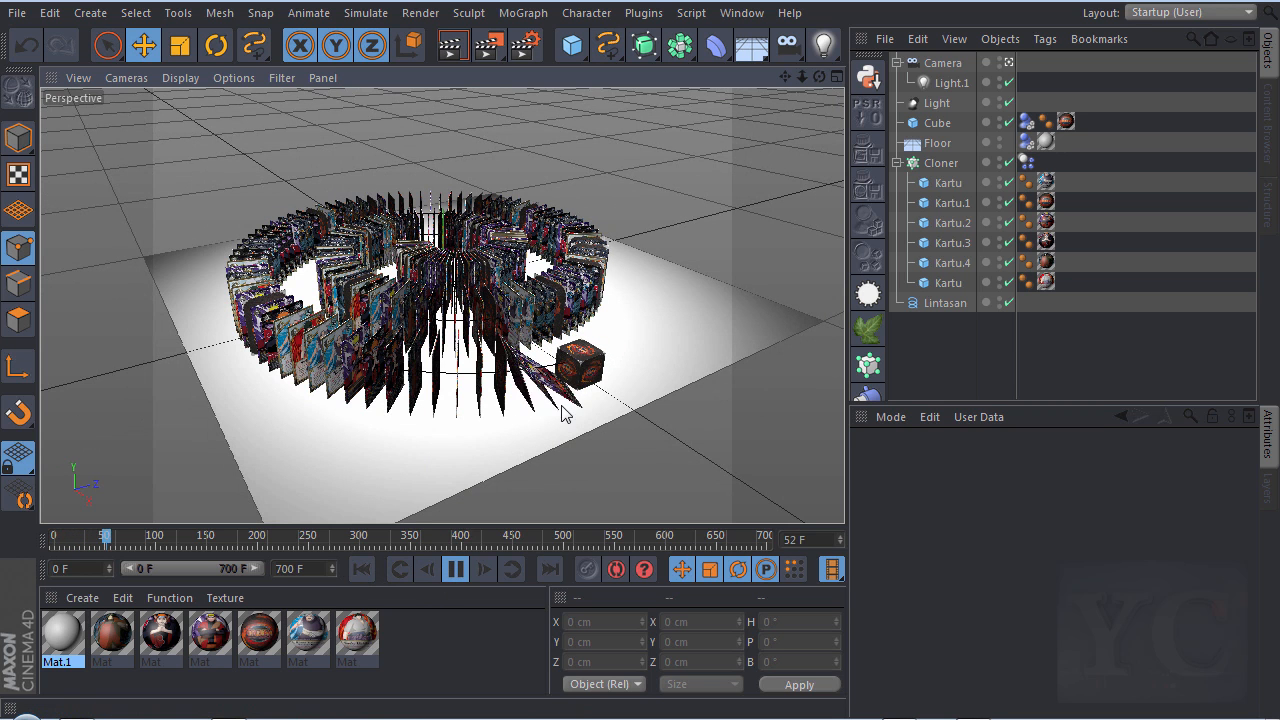
{"action": "left_click", "coordinate": [455, 568]}
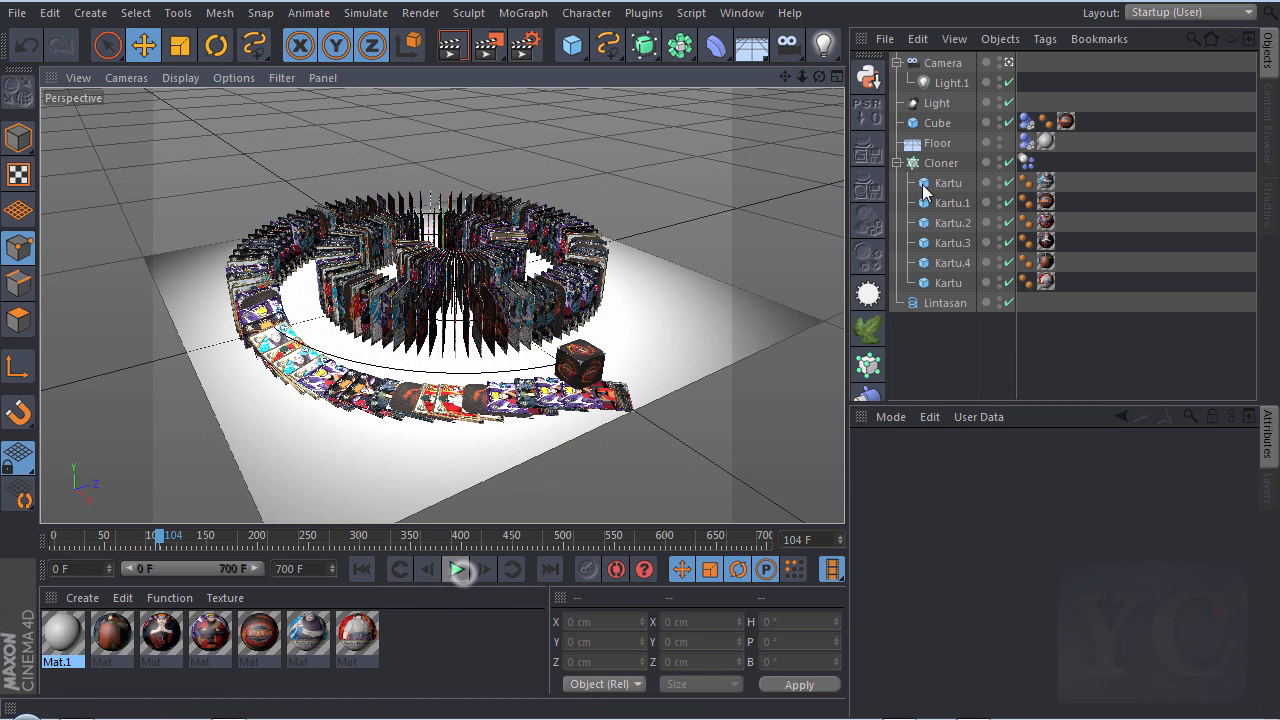
- Set the Floor's dynamics collision to 25% bounce and 105% friction
{"action": "left_click", "coordinate": [945, 146]}
{"action": "left_click", "coordinate": [1026, 141]}
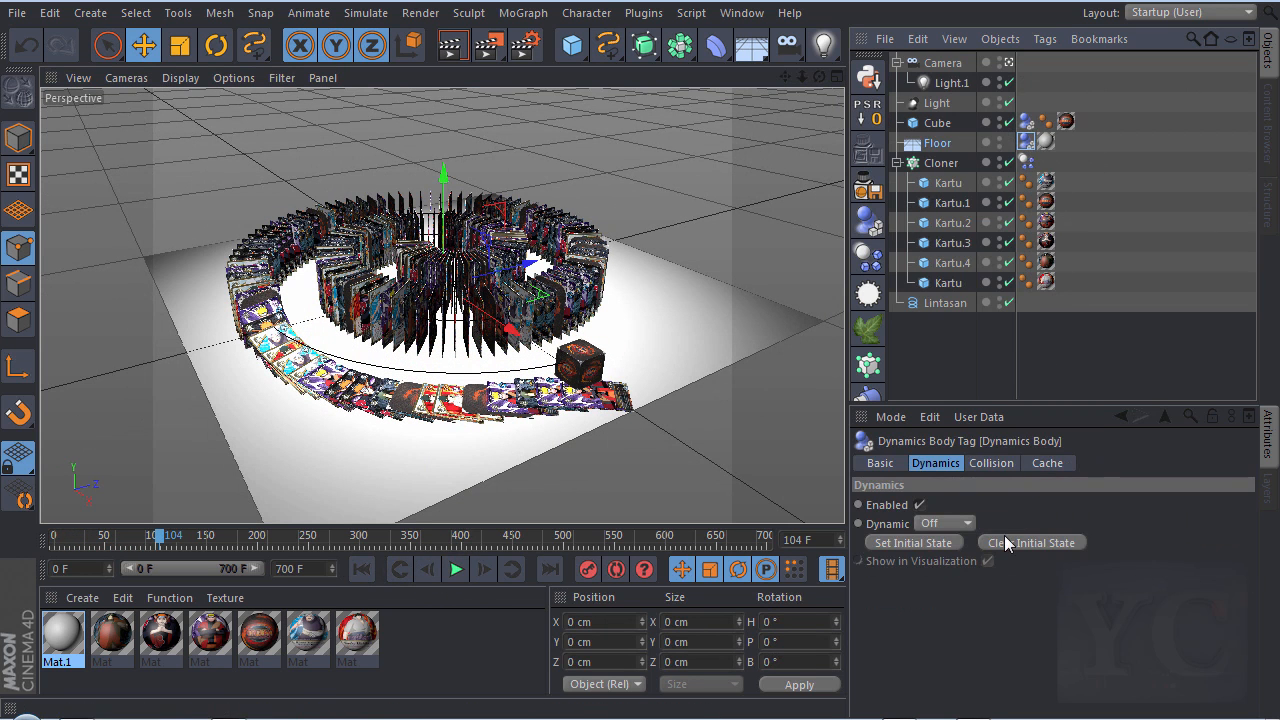
{"action": "left_click", "coordinate": [990, 463]}
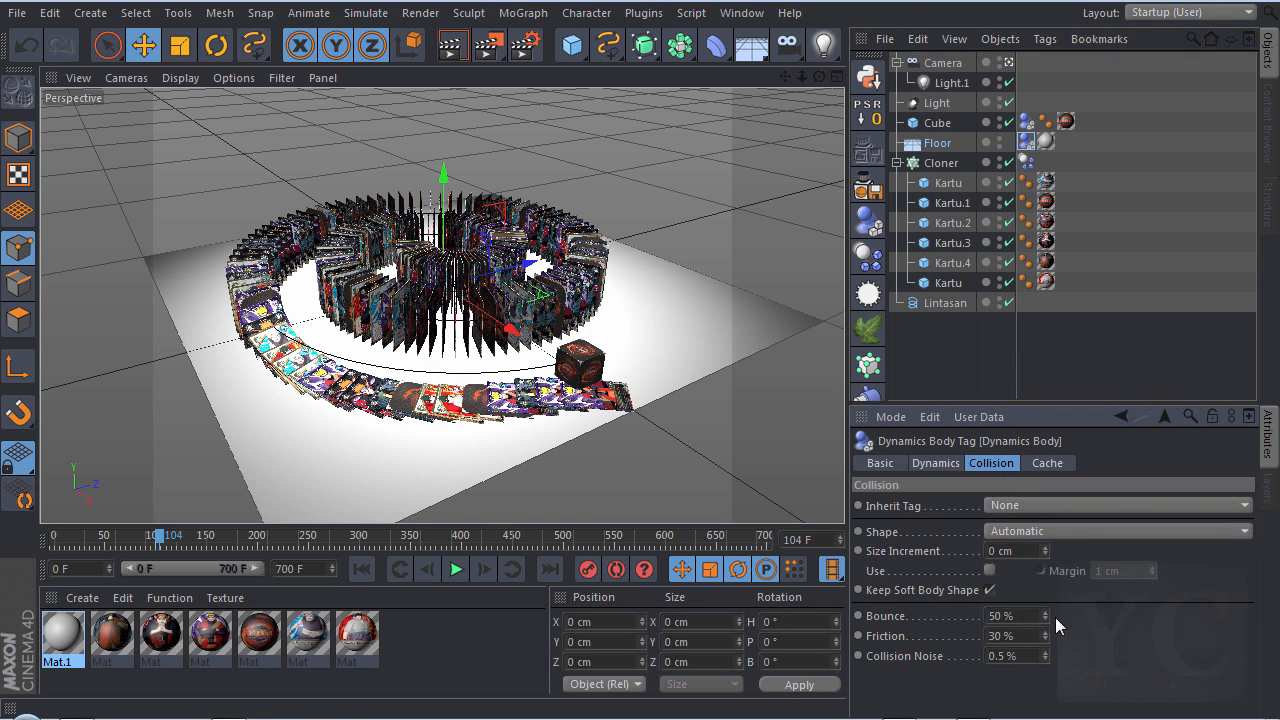
{"action": "mouse_move", "coordinate": [1044, 616]}
{"action": "left_mouse_down"}
{"action": "mouse_move", "coordinate": [1047, 640]}
{"action": "mouse_move", "coordinate": [1045, 612]}
{"action": "left_mouse_up"}
- Replay the simulation from the start with the new floor collision values and examine the fallen cards up close
{"action": "left_click", "coordinate": [365, 575]}
{"action": "left_click", "coordinate": [456, 570]}
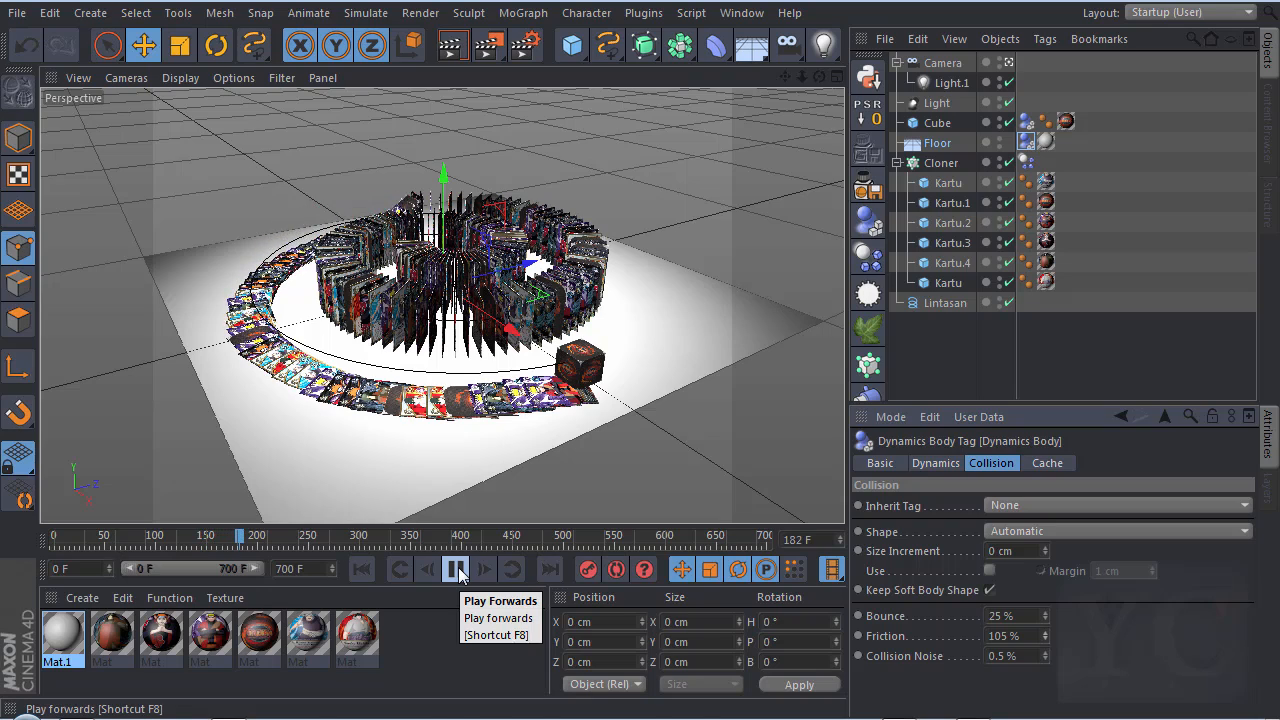
{"action": "left_click", "coordinate": [459, 572]}
{"action": "scroll", "coordinate": [480, 480], "scroll_direction": "up", "scroll_amount": 3}
{"action": "scroll", "coordinate": [557, 405], "scroll_direction": "down", "scroll_amount": 1}
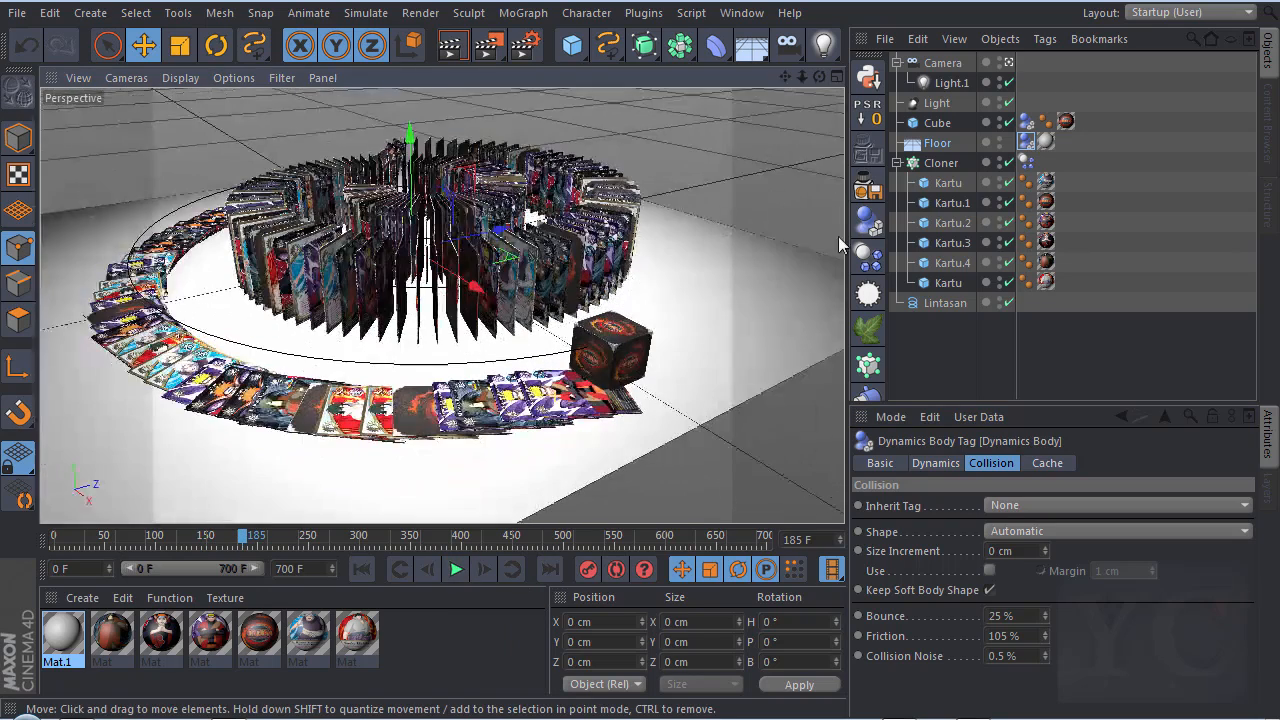
- Set the Cloner's dynamics collision to 20% bounce and 80% friction
{"action": "left_click", "coordinate": [1026, 162]}
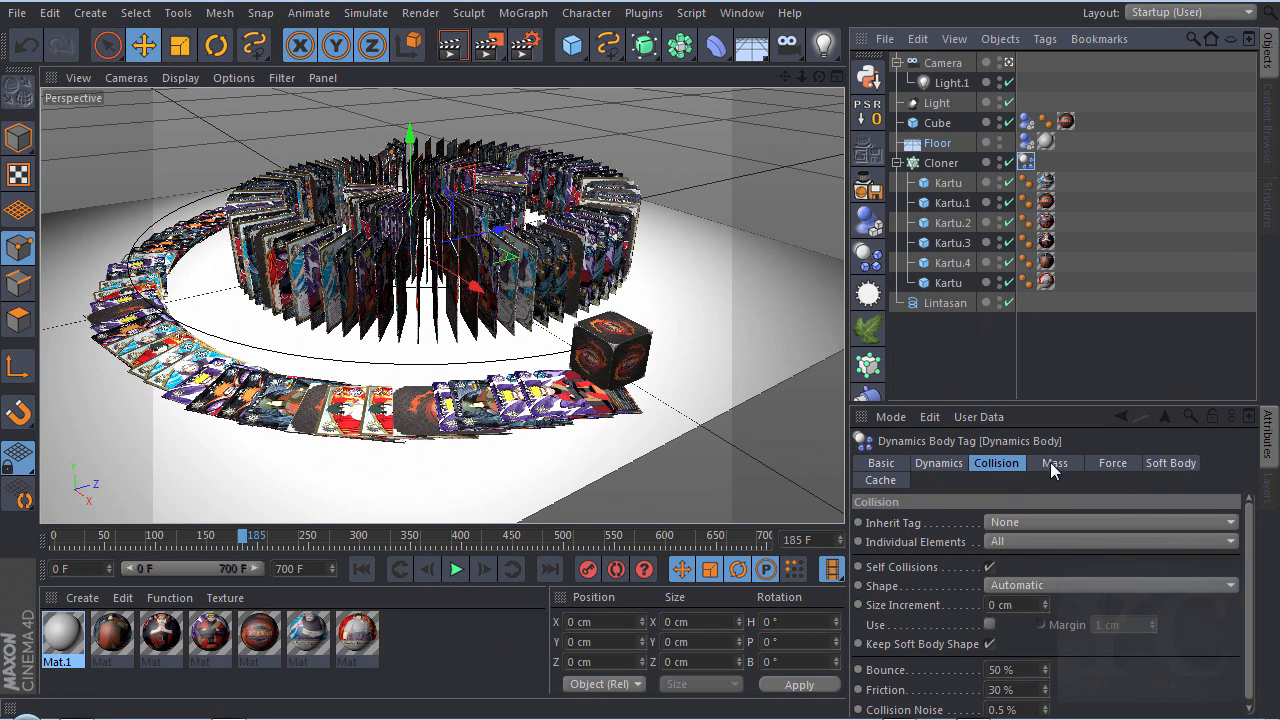
{"action": "left_click", "coordinate": [995, 462]}
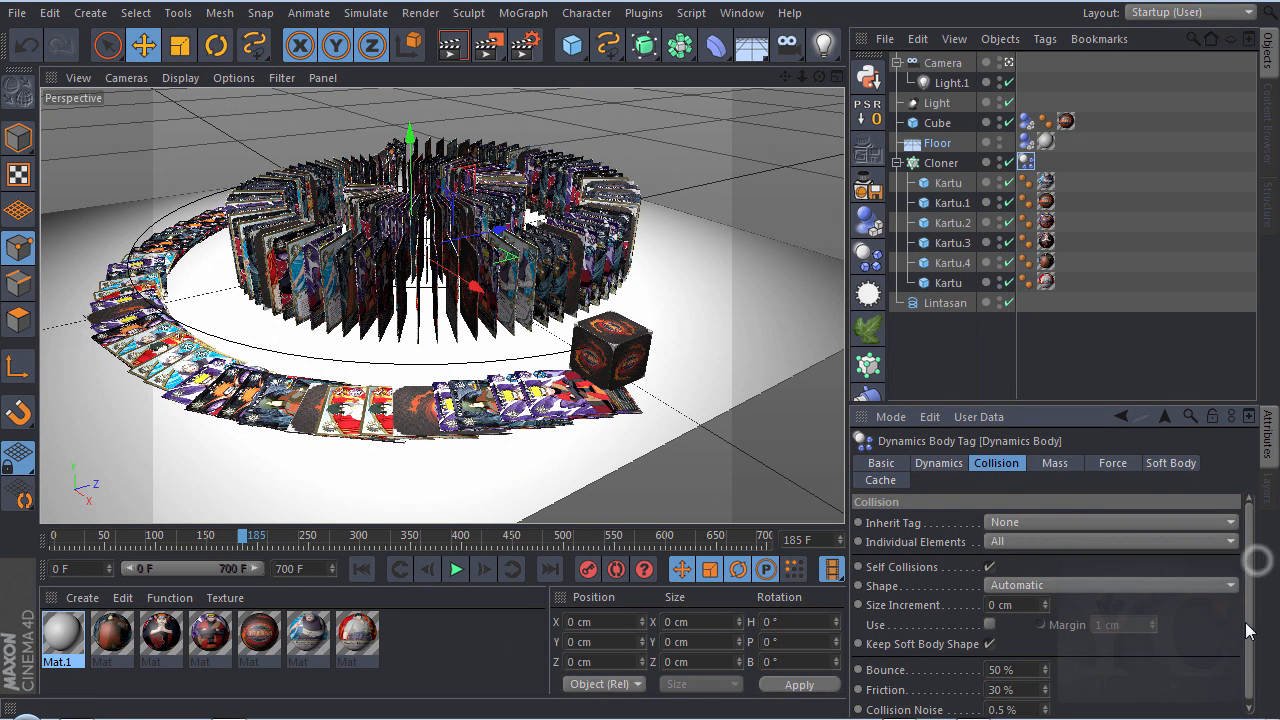
{"action": "left_click_drag", "start_coordinate": [1046, 671], "coordinate": [1031, 671]}
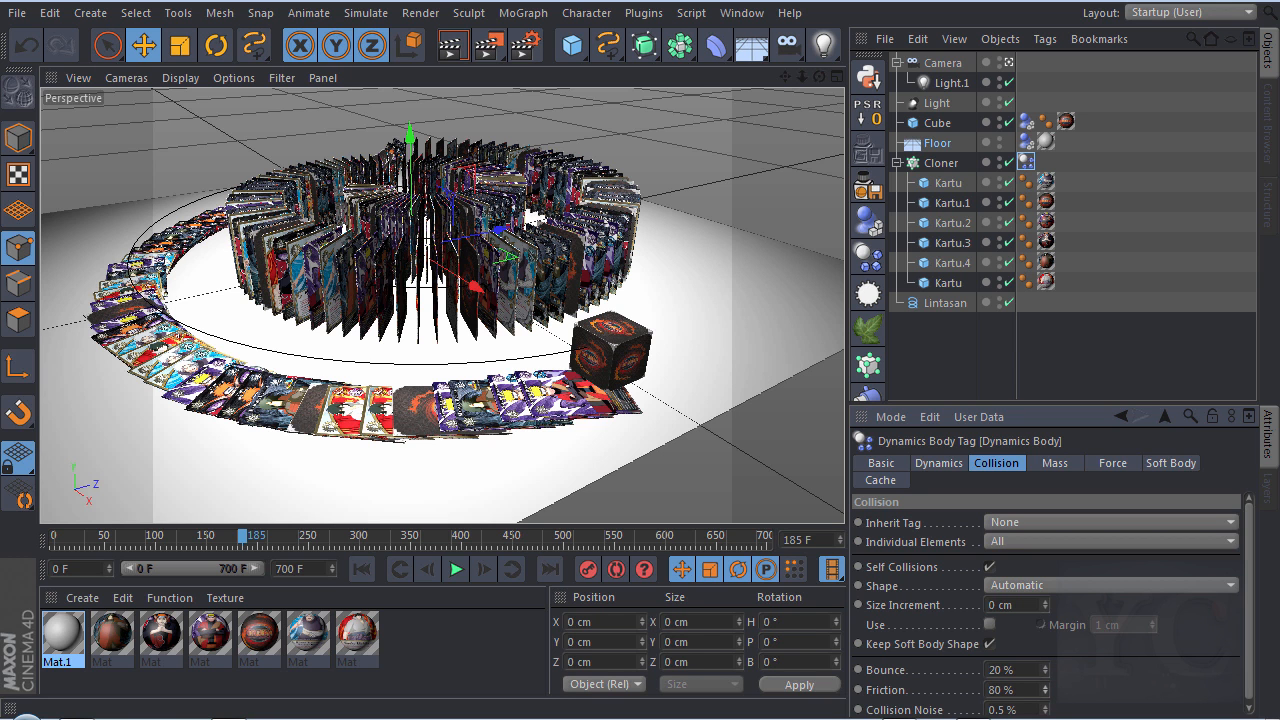
- Replay the simulation with the Cloner's new collision values and examine the falling cards from floor level and from above
{"action": "left_click", "coordinate": [362, 569]}
{"action": "left_click", "coordinate": [455, 569]}
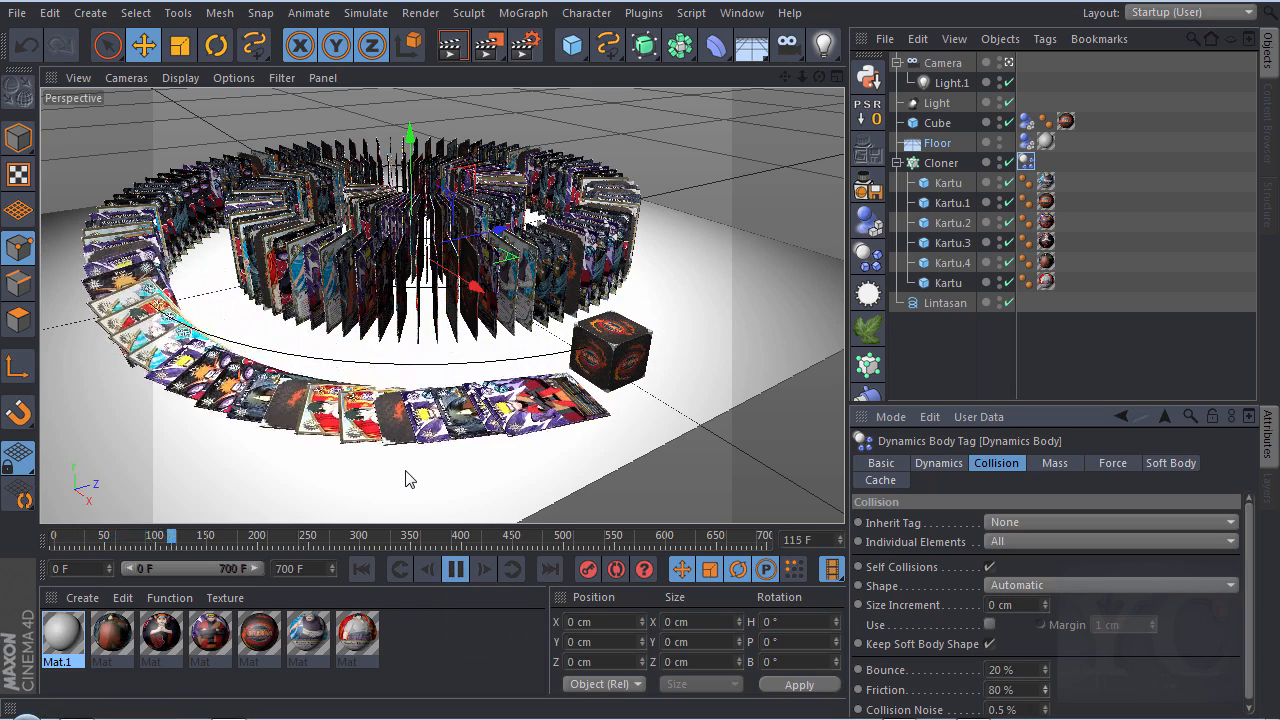
{"action": "scroll", "coordinate": [617, 463], "scroll_direction": "down", "scroll_amount": 2}
{"action": "scroll", "coordinate": [325, 280], "scroll_direction": "up", "scroll_amount": 2}
{"action": "left_click_drag", "start_coordinate": [672, 171], "coordinate": [750, 110], "text": "alt"}
{"action": "scroll", "coordinate": [468, 395], "scroll_direction": "up", "scroll_amount": 1}
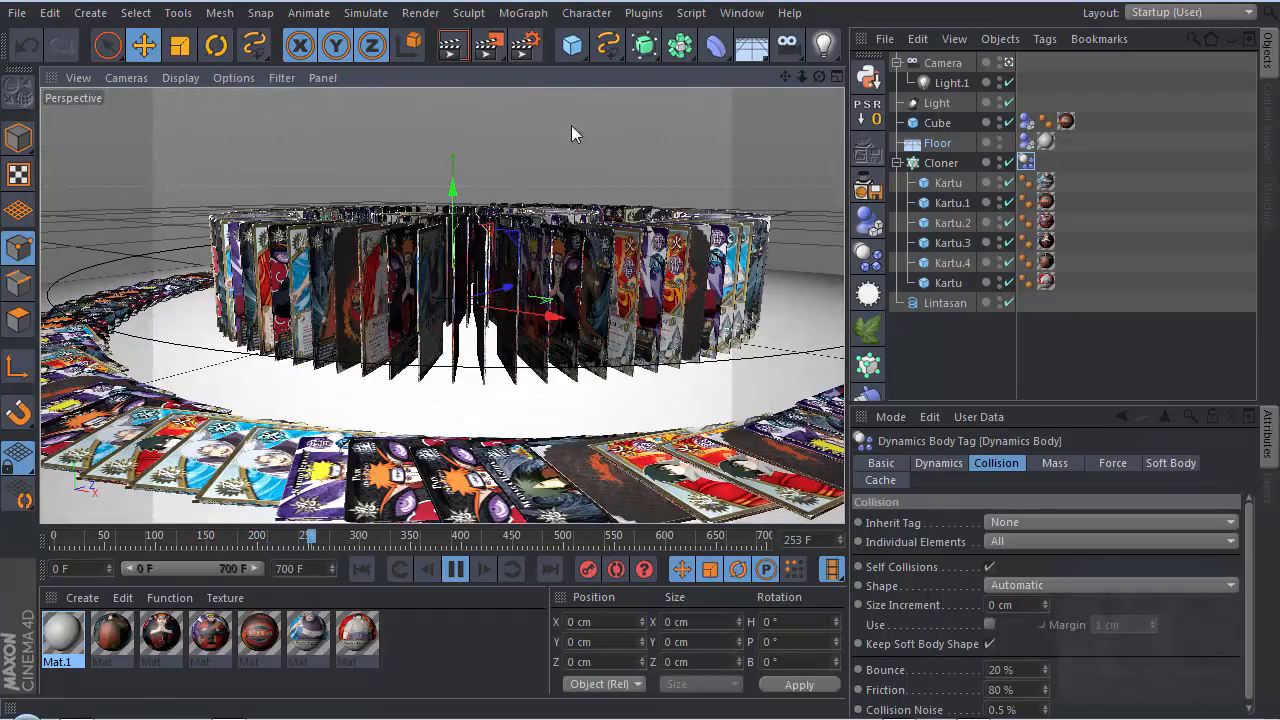
{"action": "left_click_drag", "start_coordinate": [549, 171], "coordinate": [577, 200], "text": "alt"}
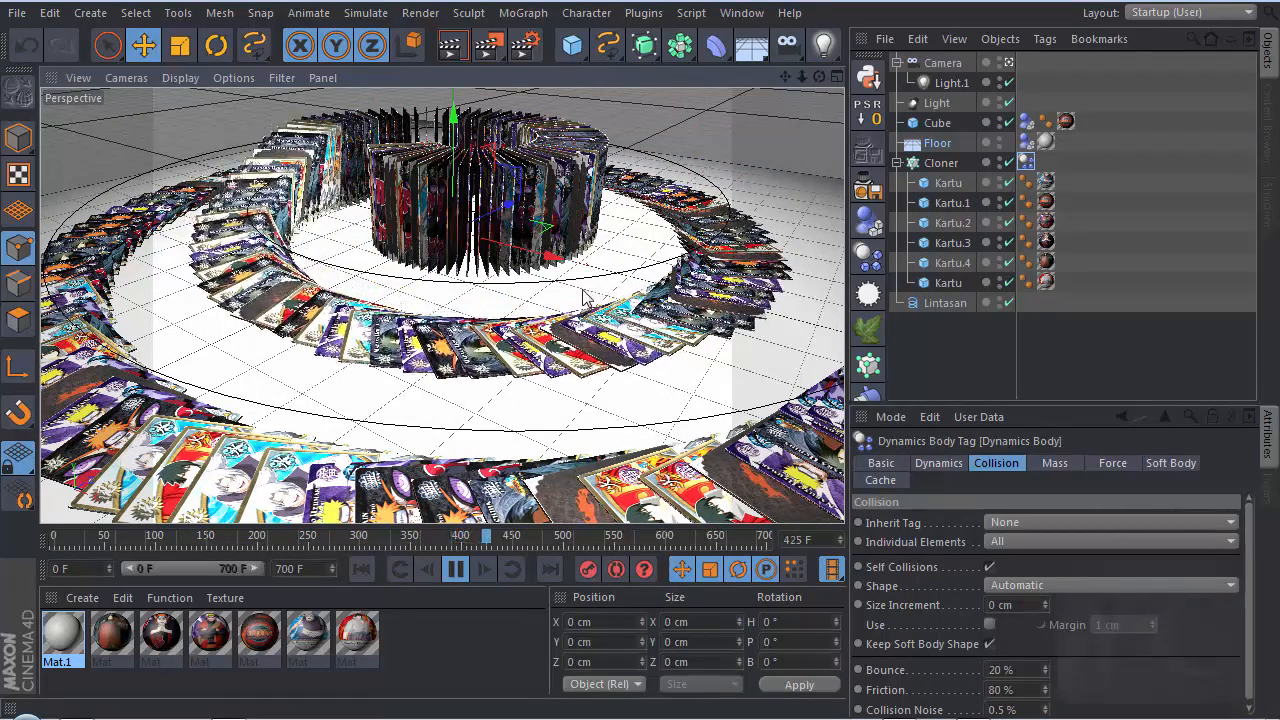
{"action": "left_click", "coordinate": [455, 568]}
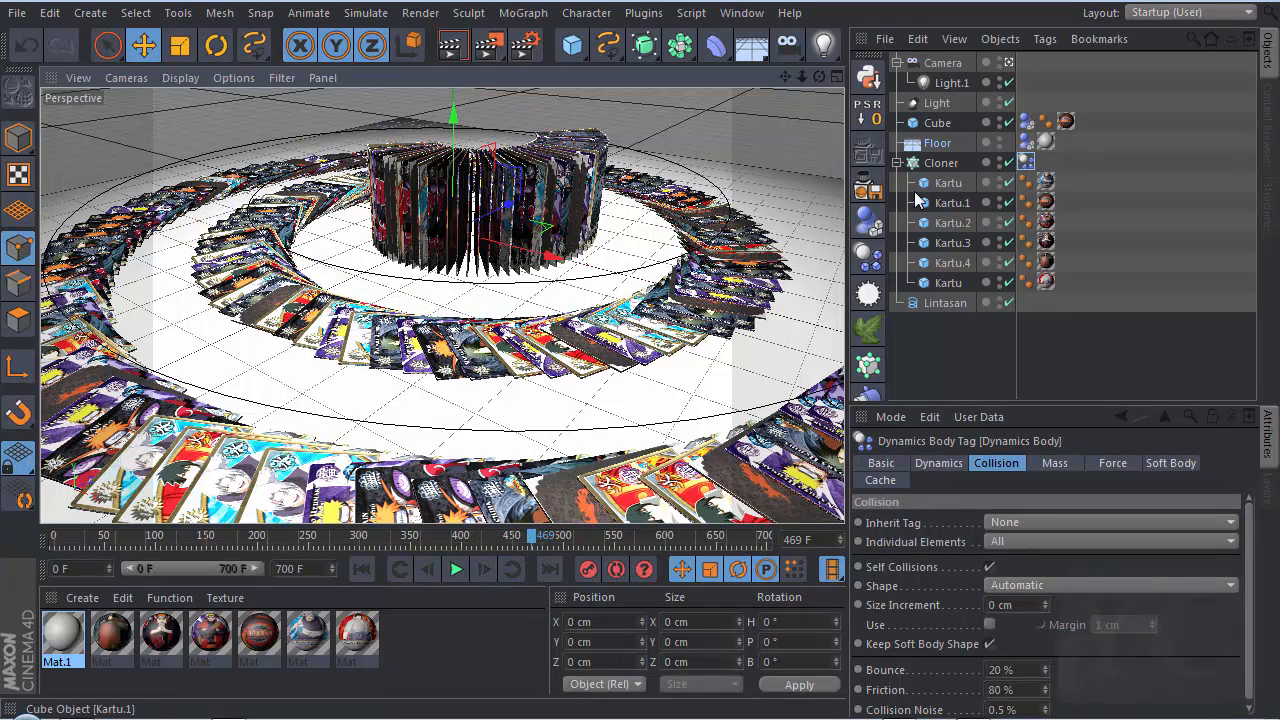
- Replay the opening frames, and bake the dynamics of all objects from the cache settings of the Cloner's Dynamics Body tag
{"action": "left_click", "coordinate": [940, 162]}
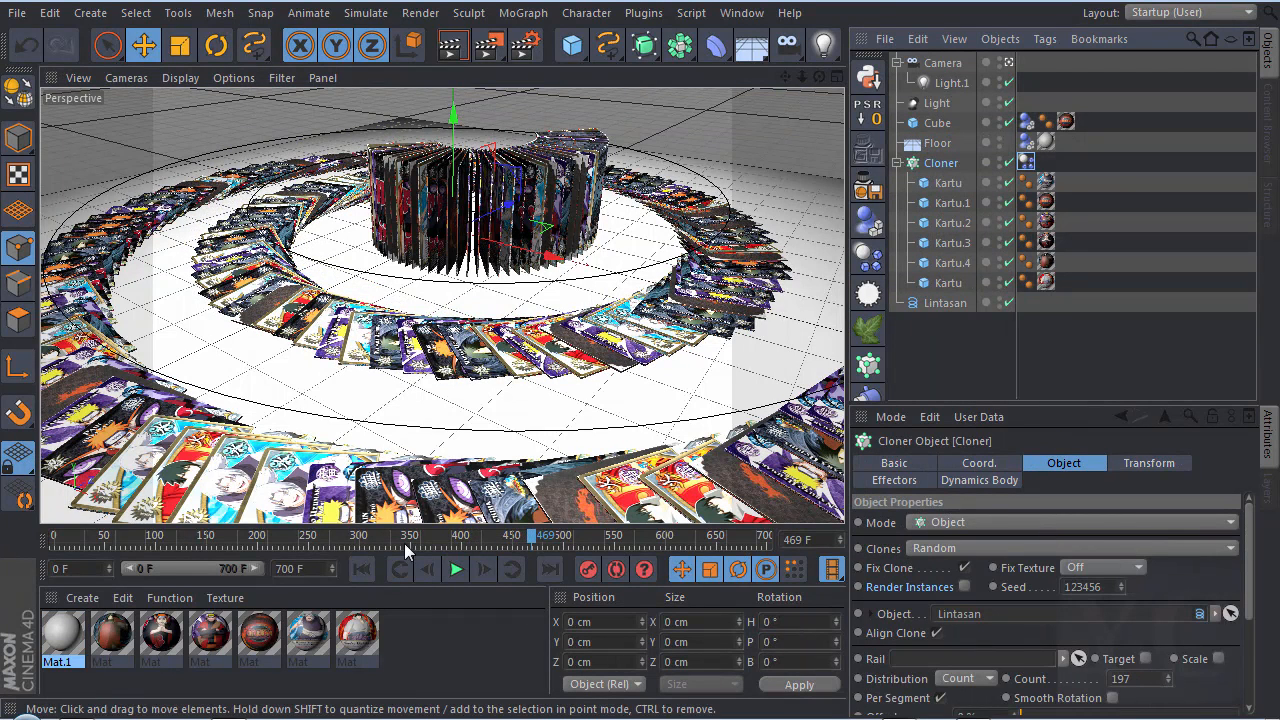
{"action": "left_click", "coordinate": [362, 568]}
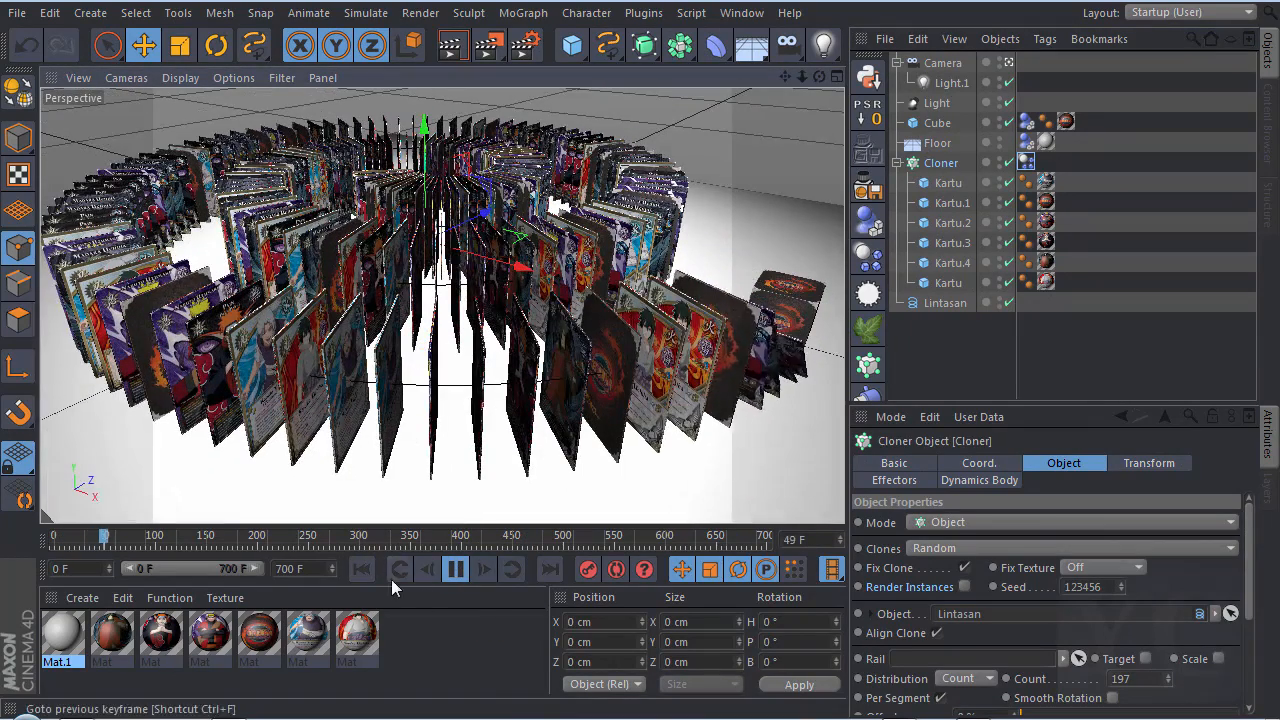
{"action": "left_click", "coordinate": [455, 568]}
{"action": "left_click", "coordinate": [1025, 162]}
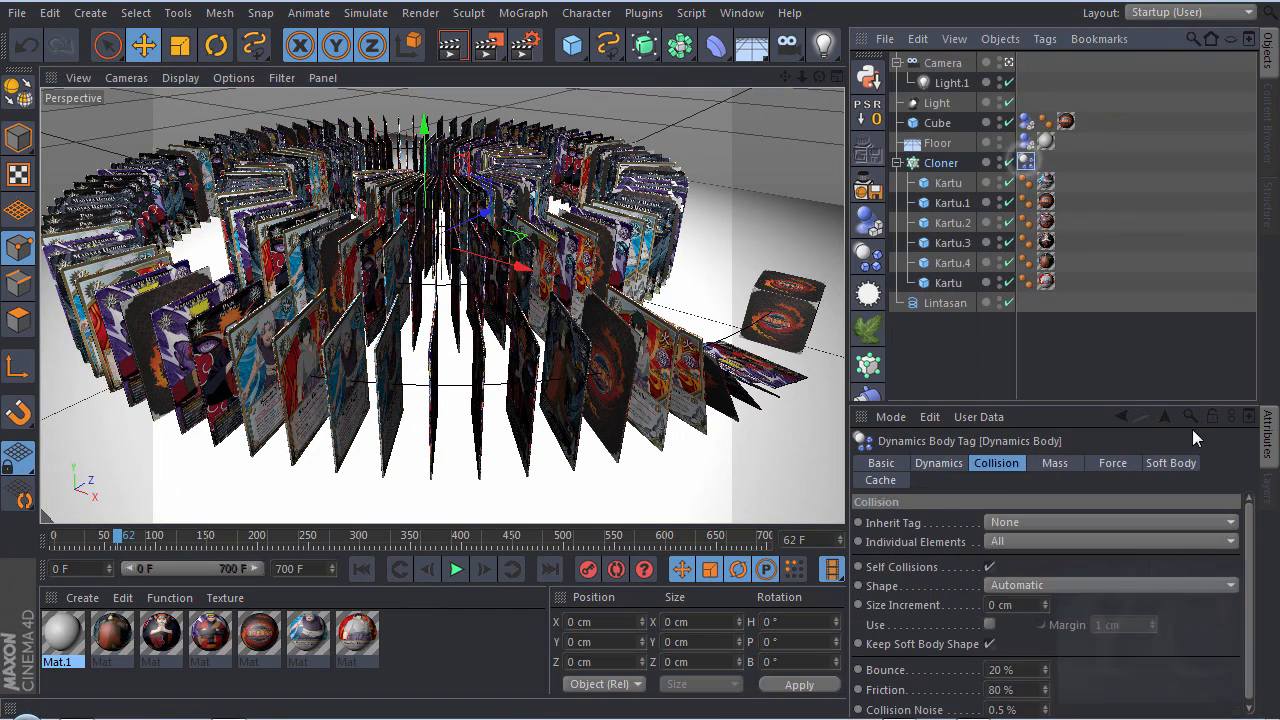
{"action": "left_click", "coordinate": [893, 480]}
{"action": "left_click", "coordinate": [1111, 559]}
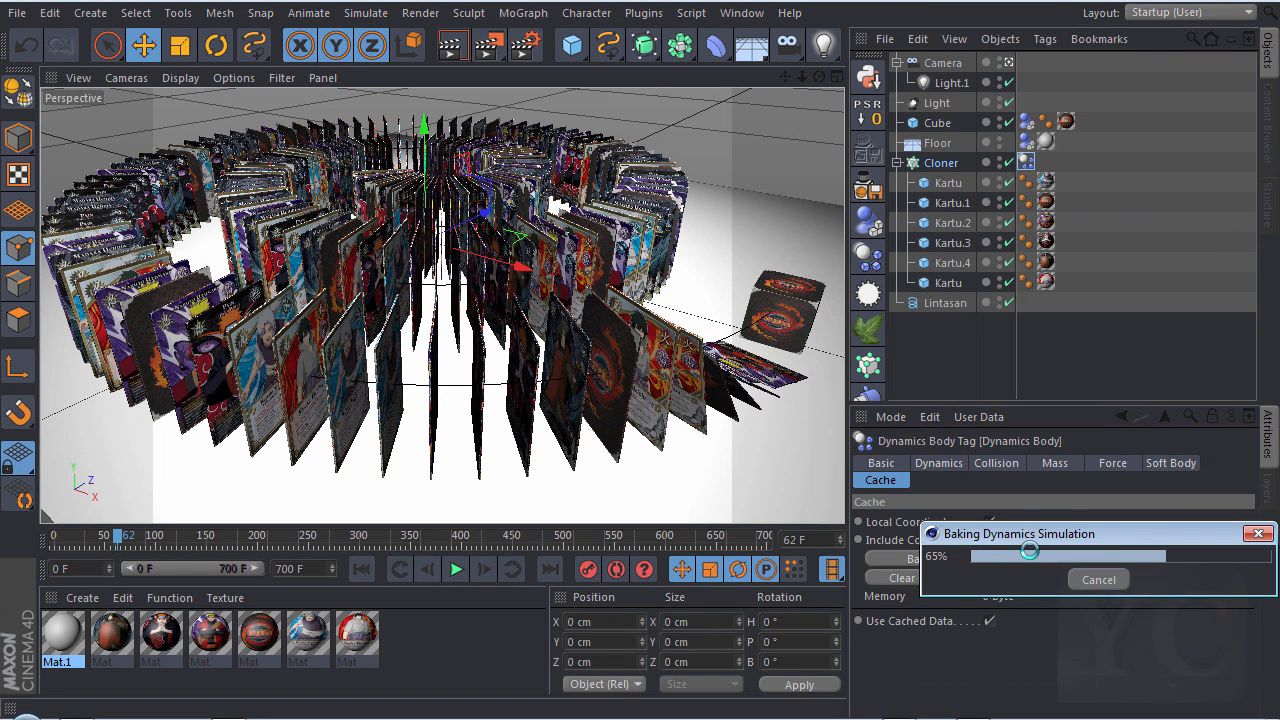
- Play the baked simulation while orbiting around the cards, and pause at frame 547
{"action": "left_click", "coordinate": [455, 570]}
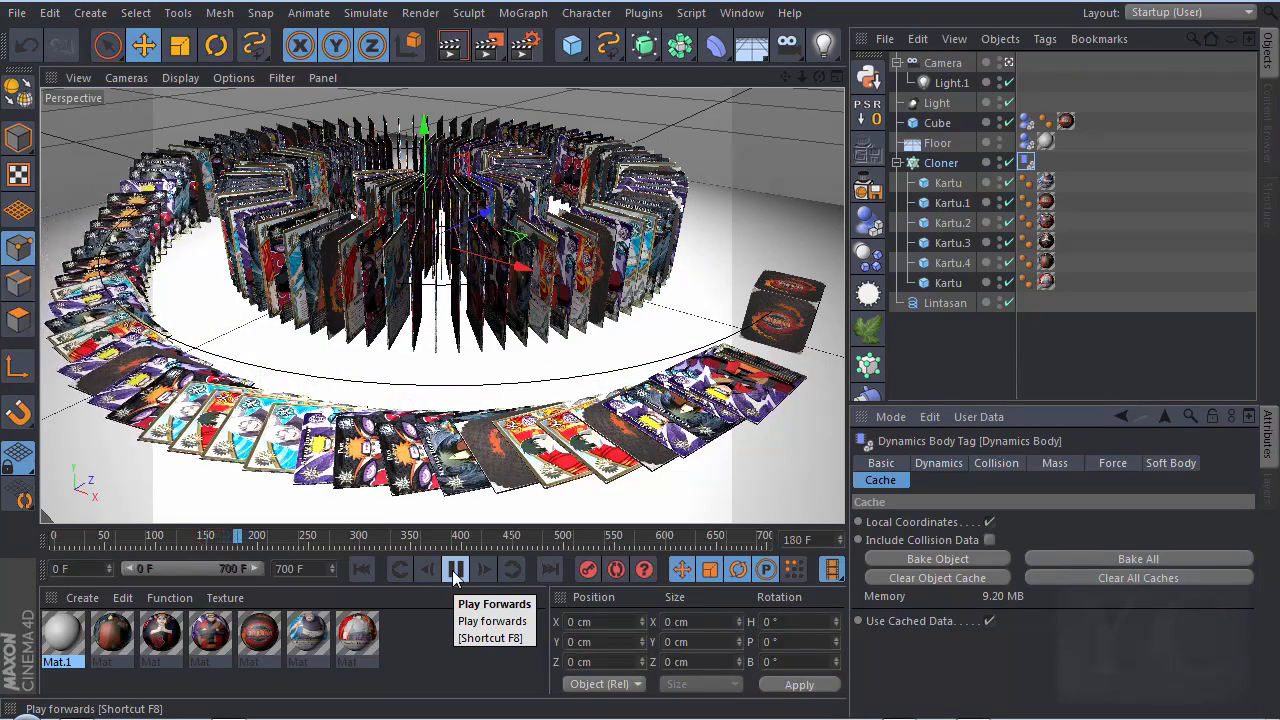
{"action": "left_click_drag", "start_coordinate": [819, 77], "coordinate": [786, 77]}
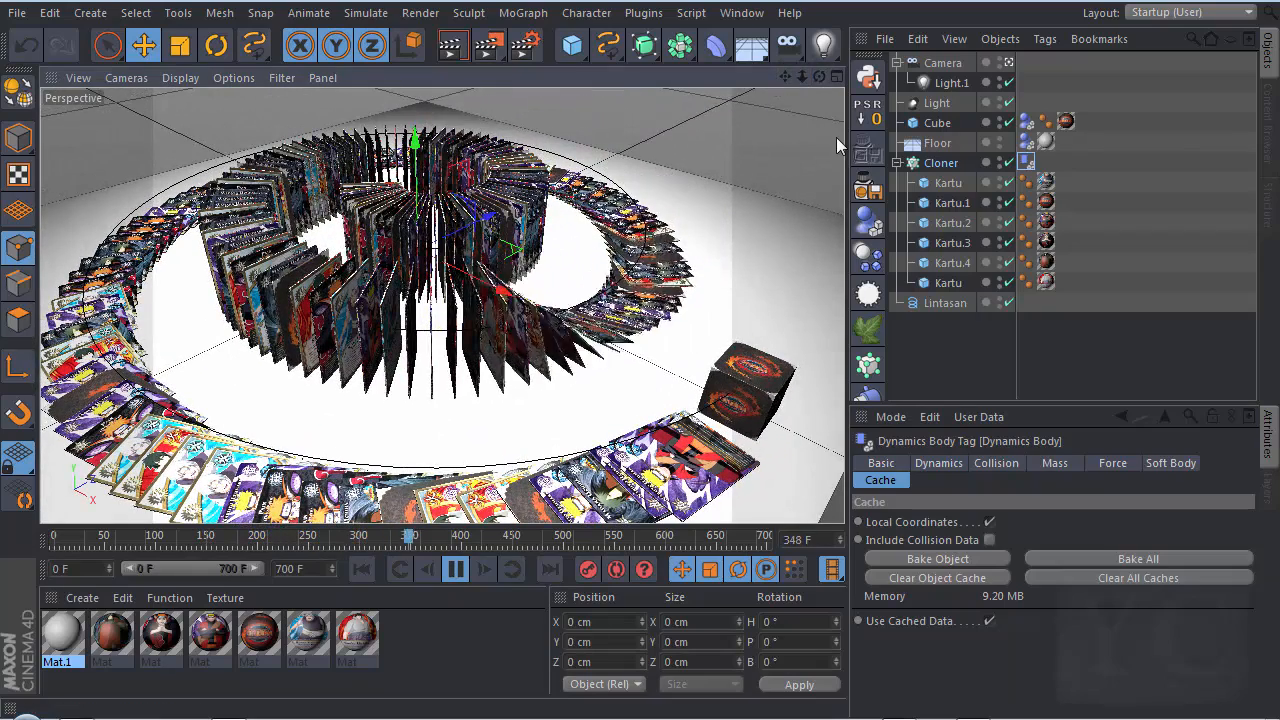
{"action": "scroll", "coordinate": [480, 300], "scroll_direction": "down", "scroll_amount": 3}
{"action": "scroll", "coordinate": [450, 300], "scroll_direction": "up", "scroll_amount": 2}
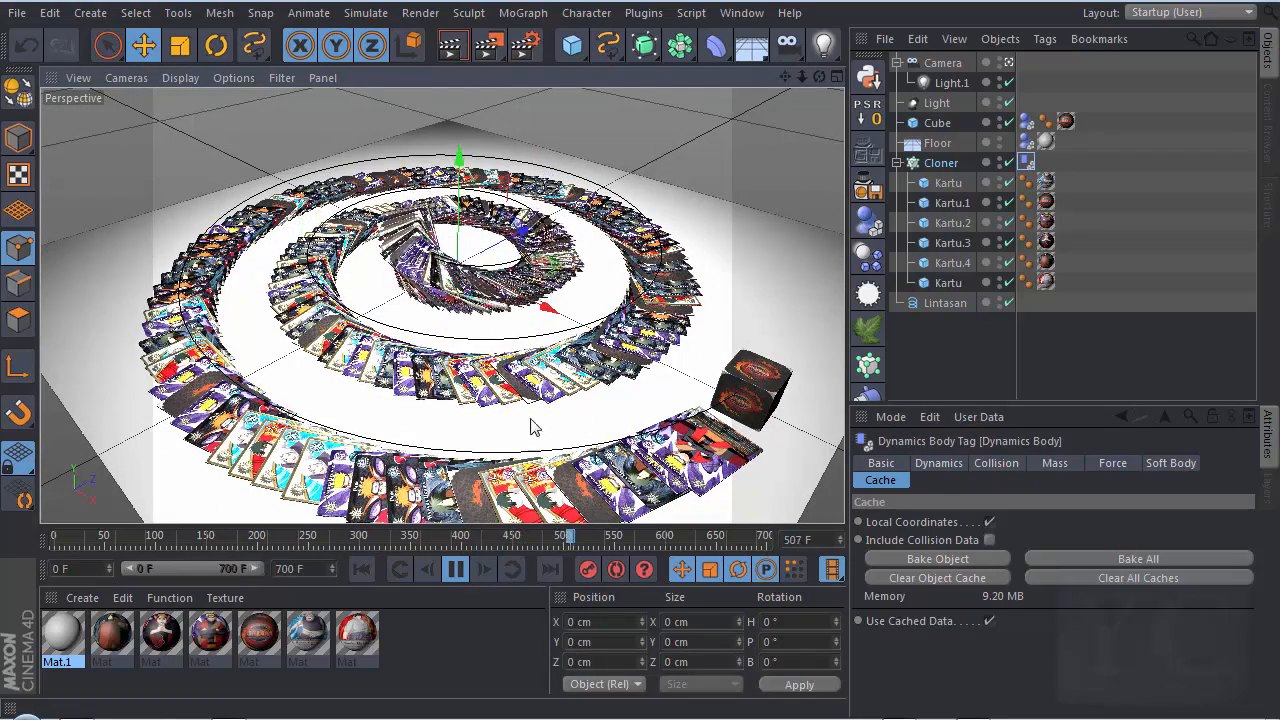
{"action": "left_click", "coordinate": [458, 569]}
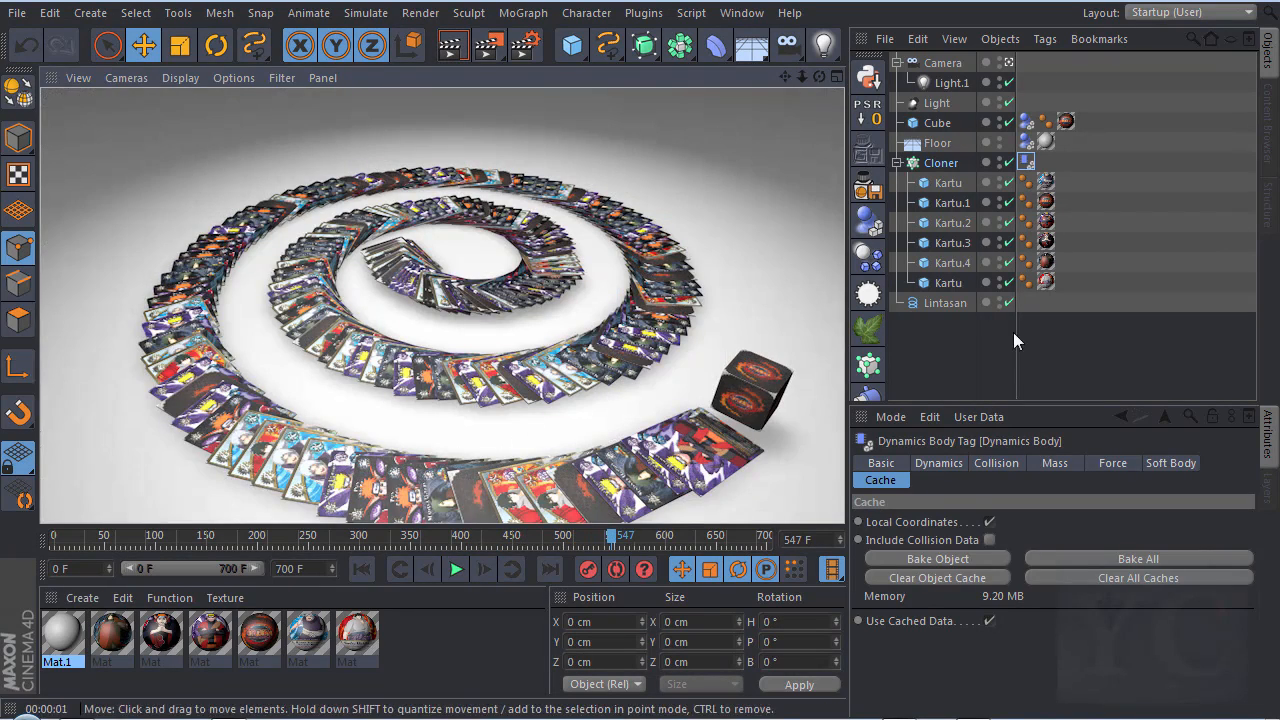
- Select the six card materials together, without the floor material, and enable their reflection at 28% brightness
{"action": "left_click", "coordinate": [402, 643]}
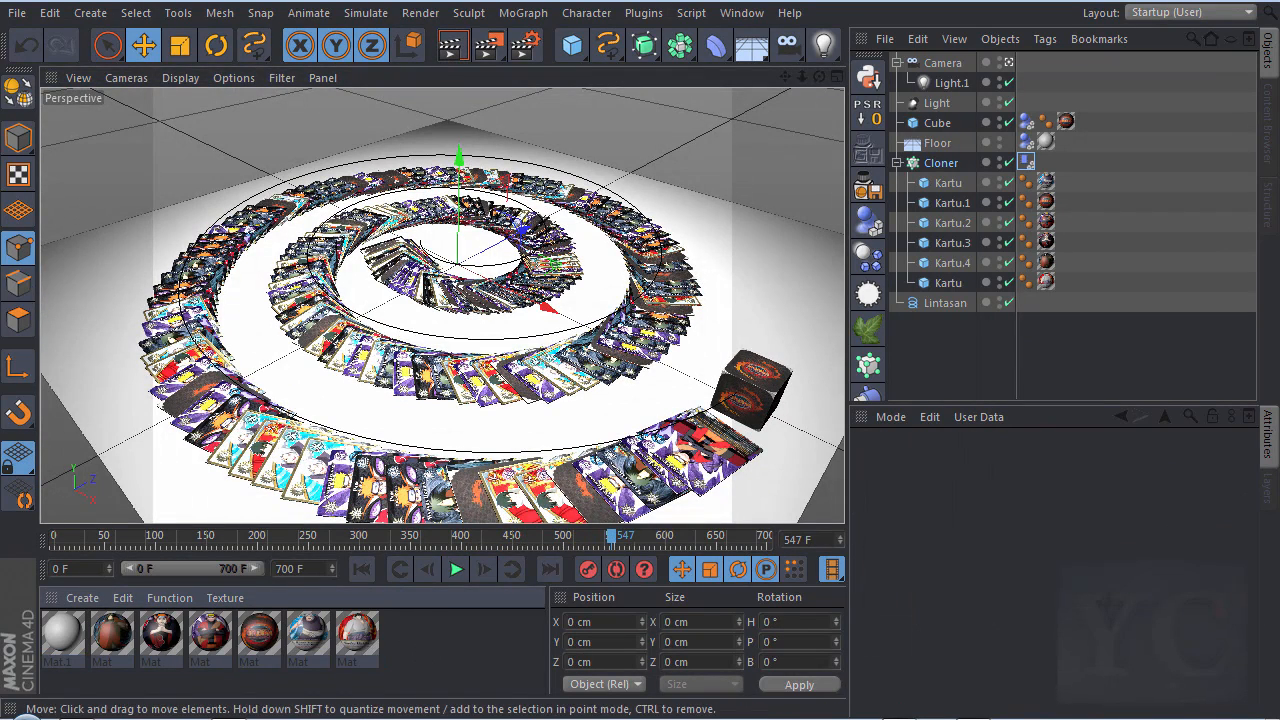
{"action": "left_click_drag", "start_coordinate": [469, 636], "coordinate": [96, 684]}
{"action": "left_click", "coordinate": [518, 650]}
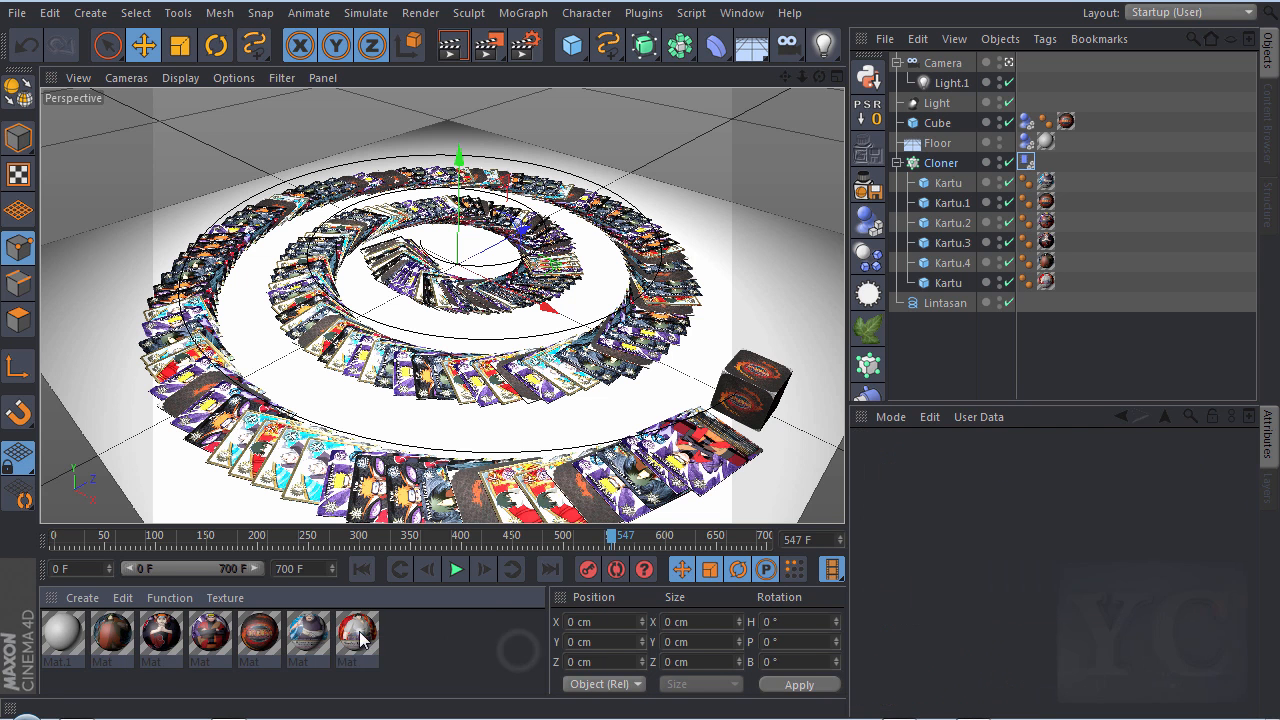
{"action": "double_click", "coordinate": [358, 634]}
{"action": "left_click_drag", "start_coordinate": [517, 117], "coordinate": [670, 55]}
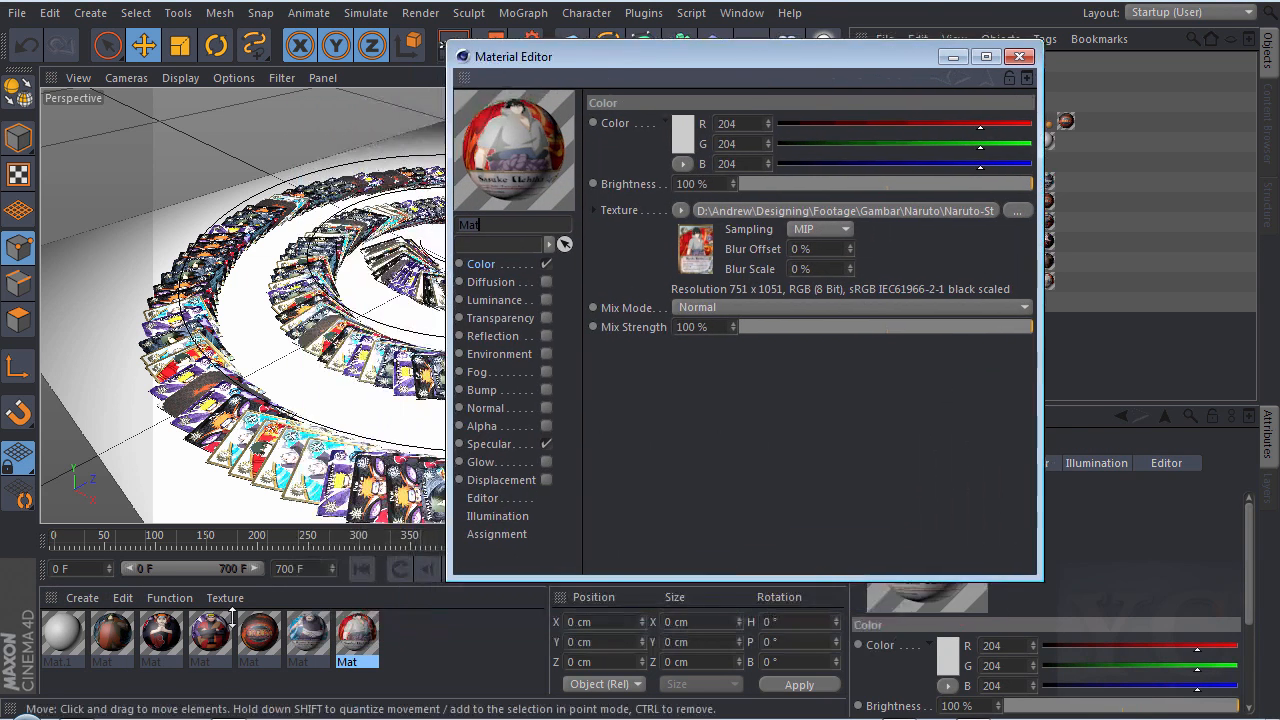
{"action": "left_click_drag", "start_coordinate": [497, 650], "coordinate": [90, 656]}
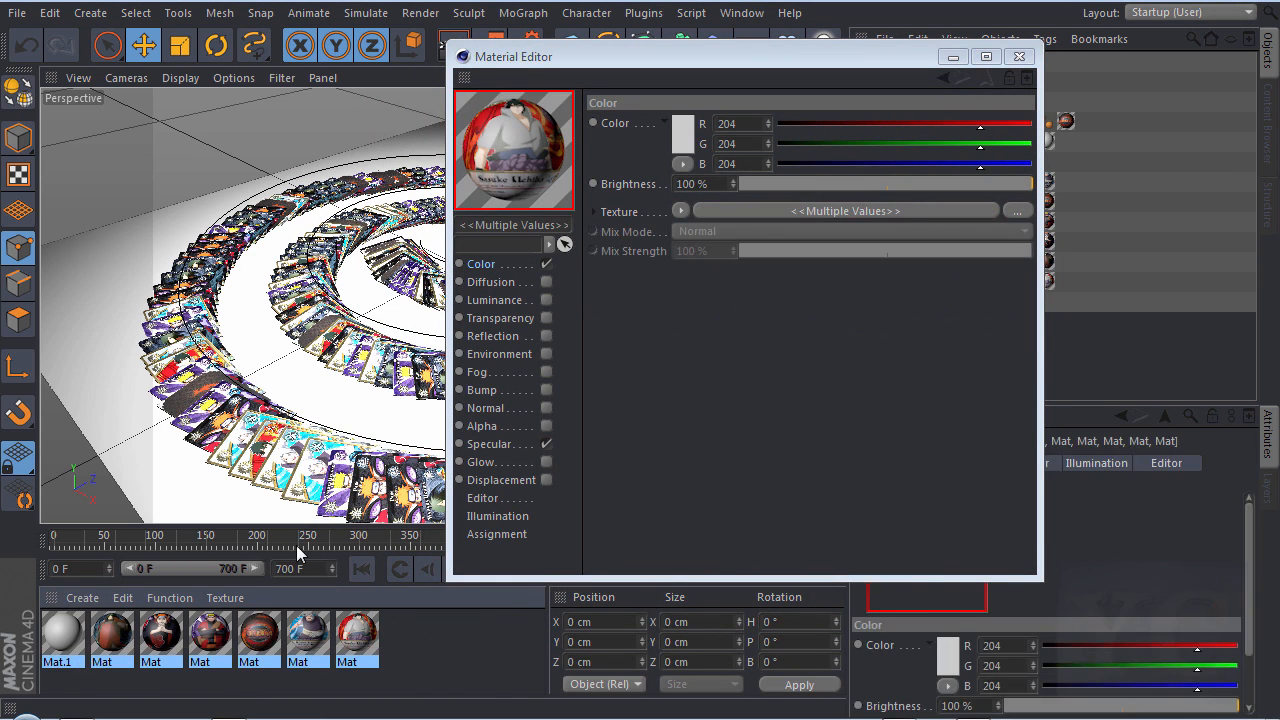
{"action": "left_click_drag", "start_coordinate": [485, 644], "coordinate": [111, 669]}
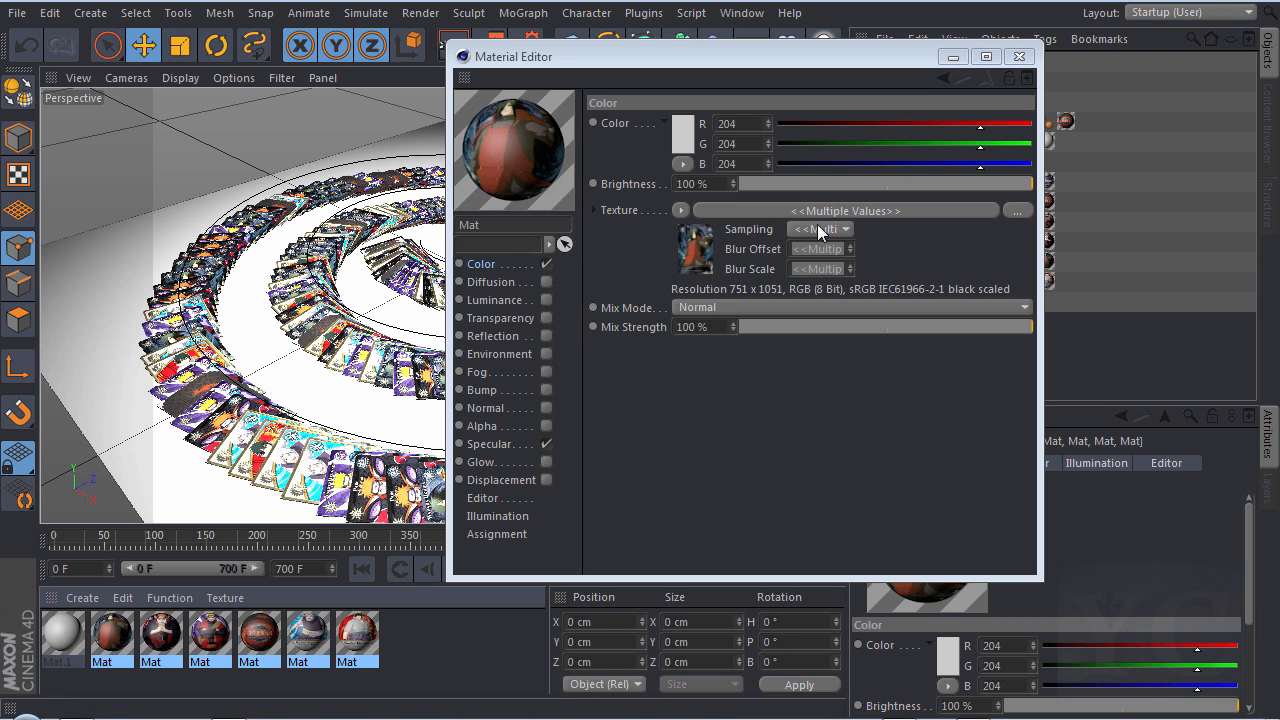
{"action": "left_click", "coordinate": [490, 336]}
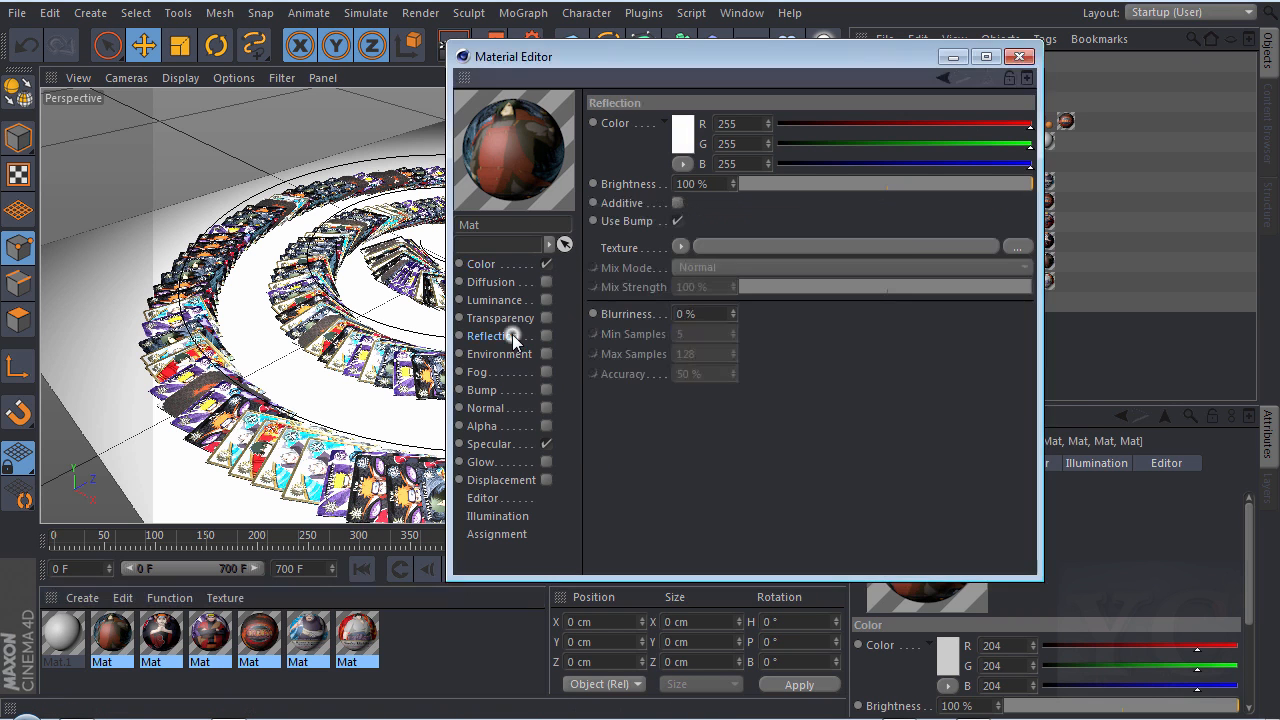
{"action": "left_click", "coordinate": [546, 336]}
{"action": "left_click_drag", "start_coordinate": [816, 185], "coordinate": [805, 184]}
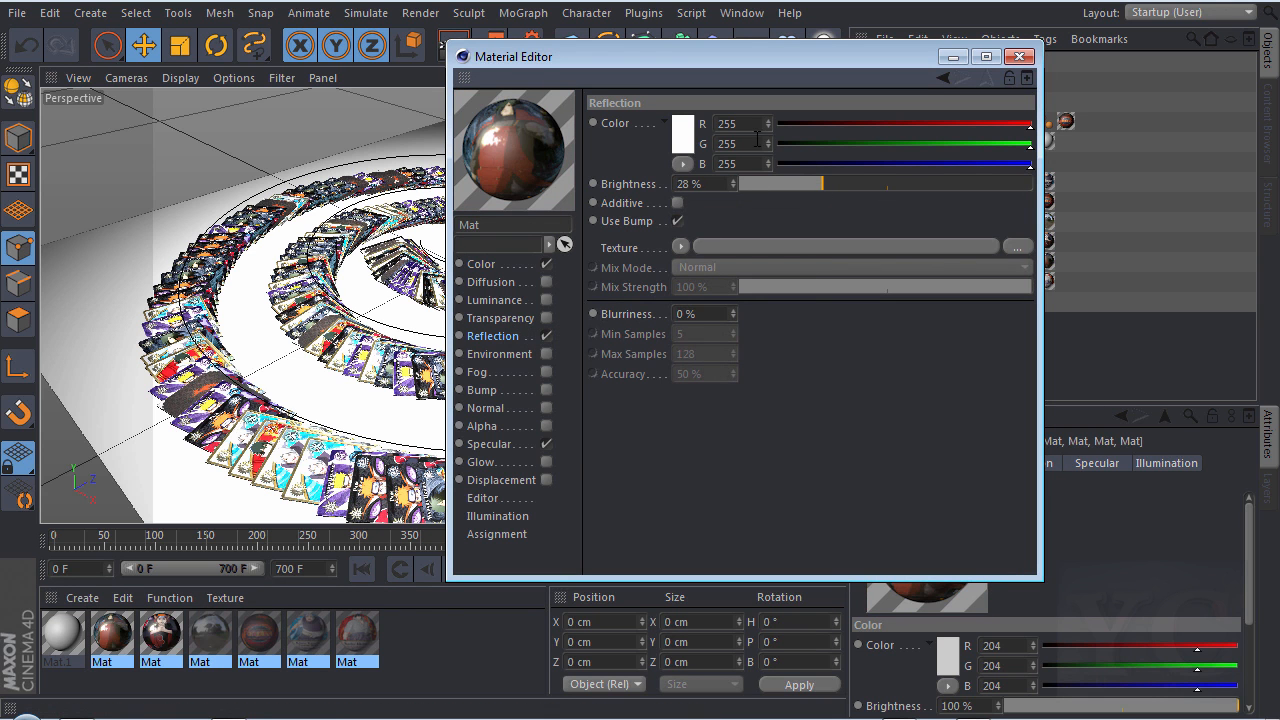
- Set the card materials' specular highlight to 36% width and 35% height
{"action": "left_click", "coordinate": [490, 443]}
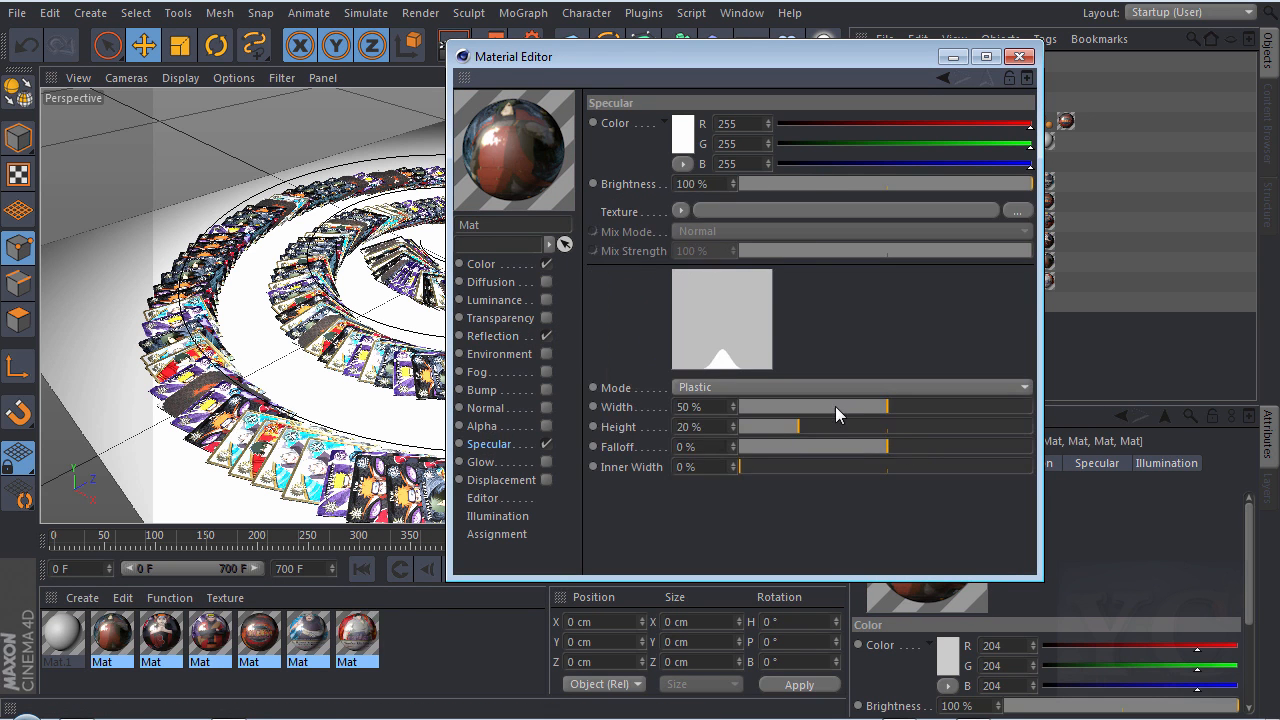
{"action": "left_click_drag", "start_coordinate": [897, 405], "coordinate": [881, 427]}
{"action": "left_click", "coordinate": [792, 425]}
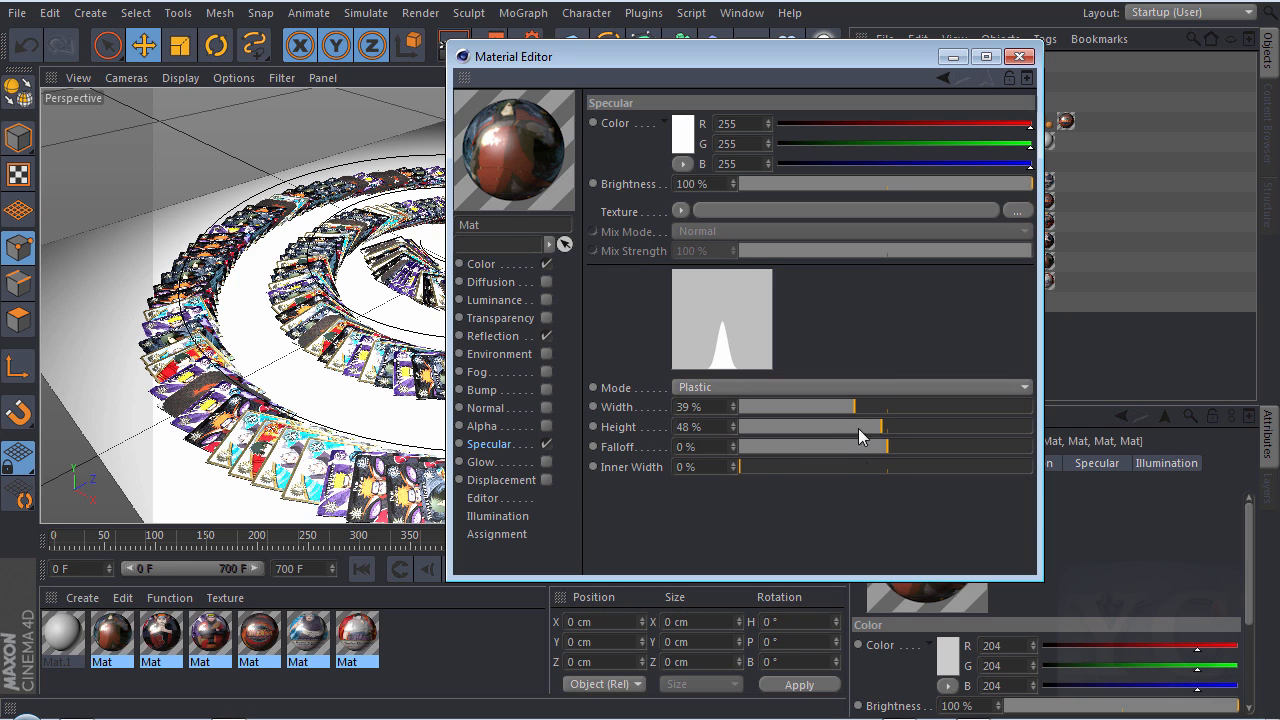
{"action": "left_click", "coordinate": [824, 426]}
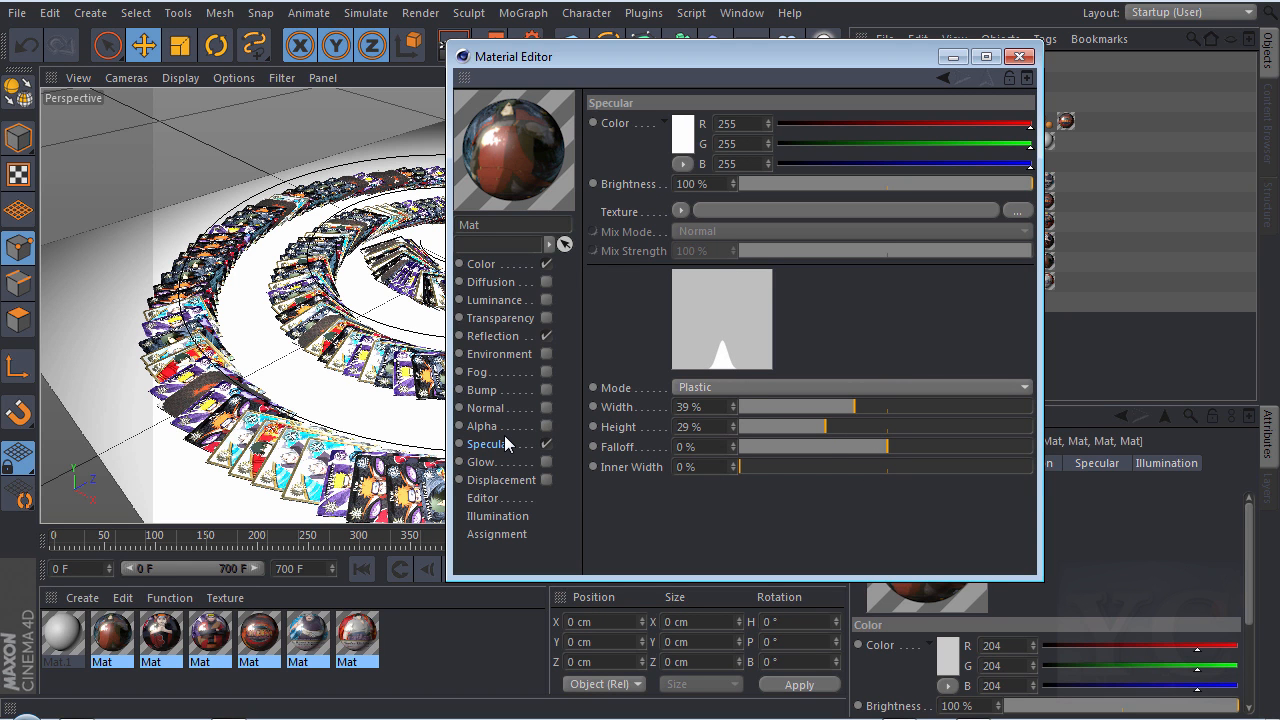
{"action": "left_click_drag", "start_coordinate": [862, 404], "coordinate": [843, 428]}
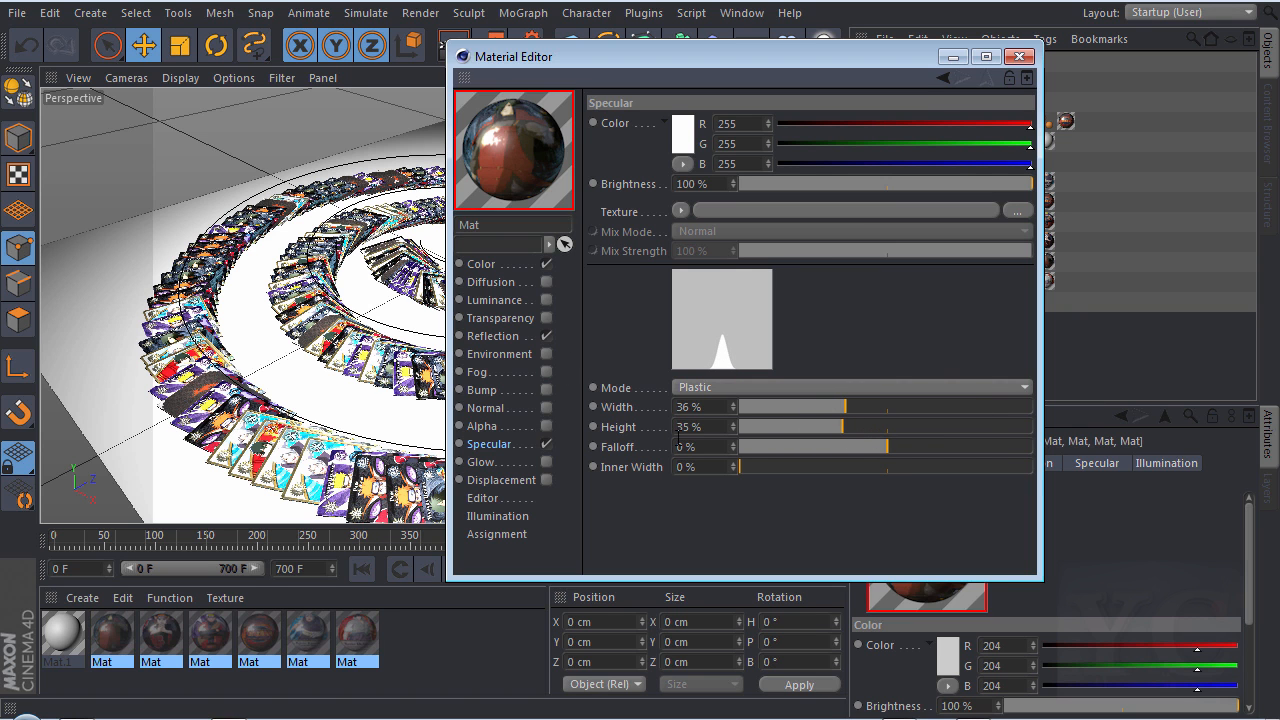
- Lower the card materials' reflection brightness to 20% and close the Material Editor
{"action": "left_click", "coordinate": [495, 338]}
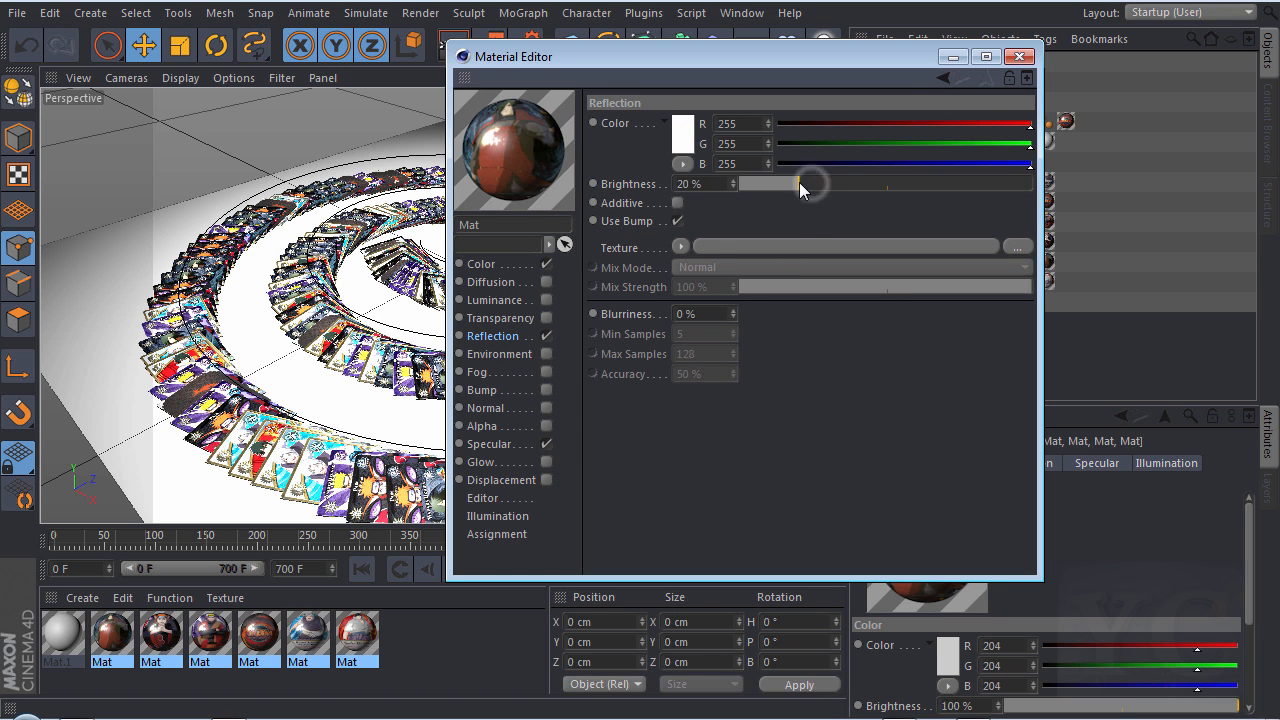
{"action": "left_click_drag", "start_coordinate": [800, 182], "coordinate": [798, 183]}
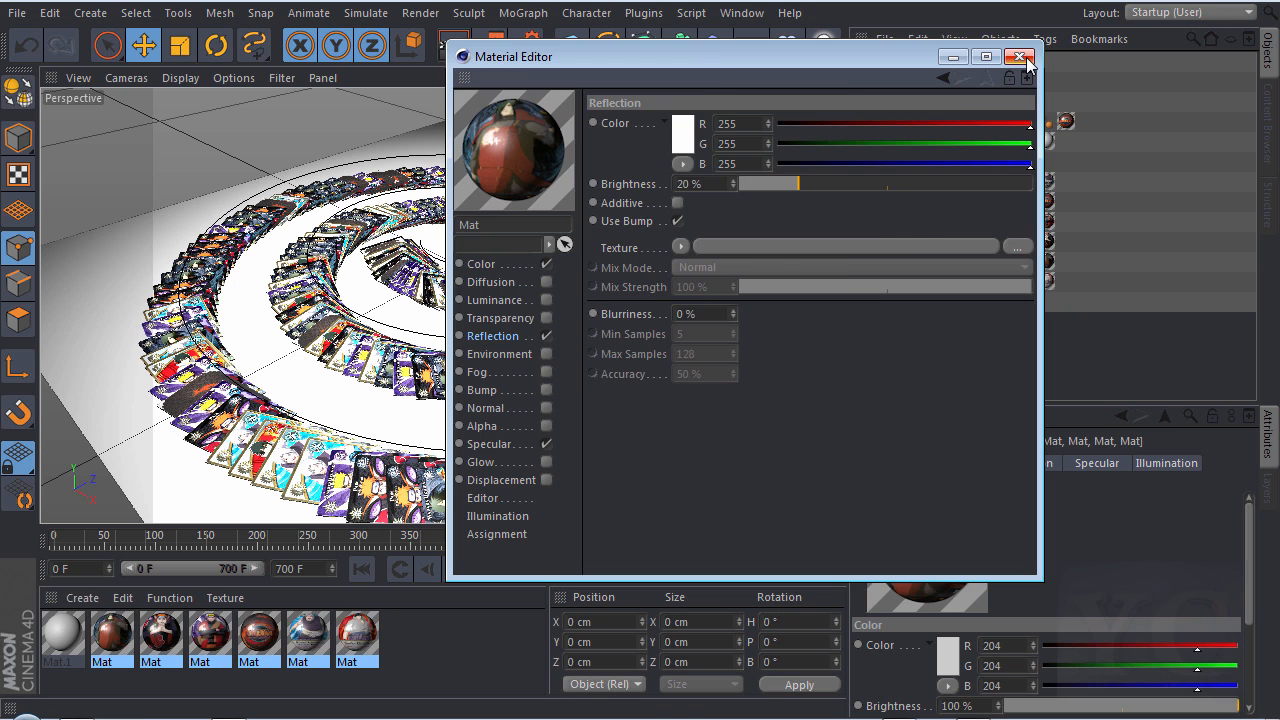
{"action": "left_click", "coordinate": [1020, 57]}
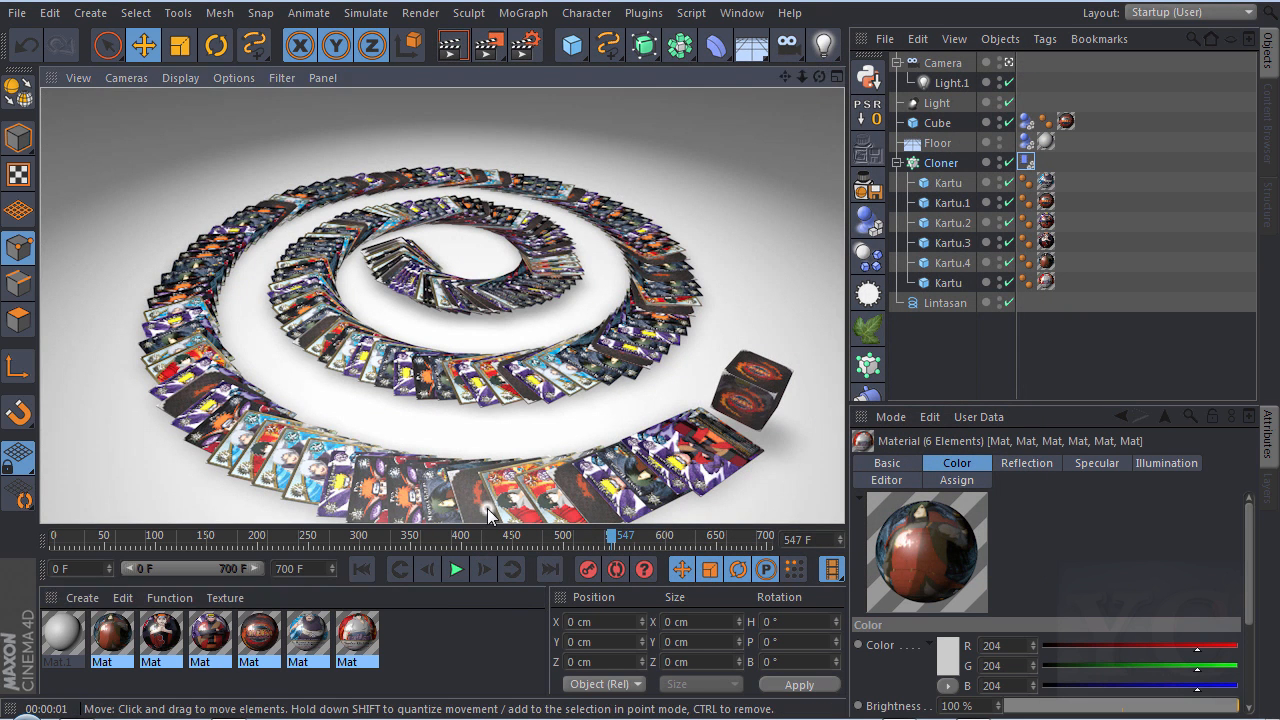
- Add a Physical Sky to the scene and render the view from a lower camera angle
{"action": "left_click_drag", "start_coordinate": [751, 44], "coordinate": [978, 76]}
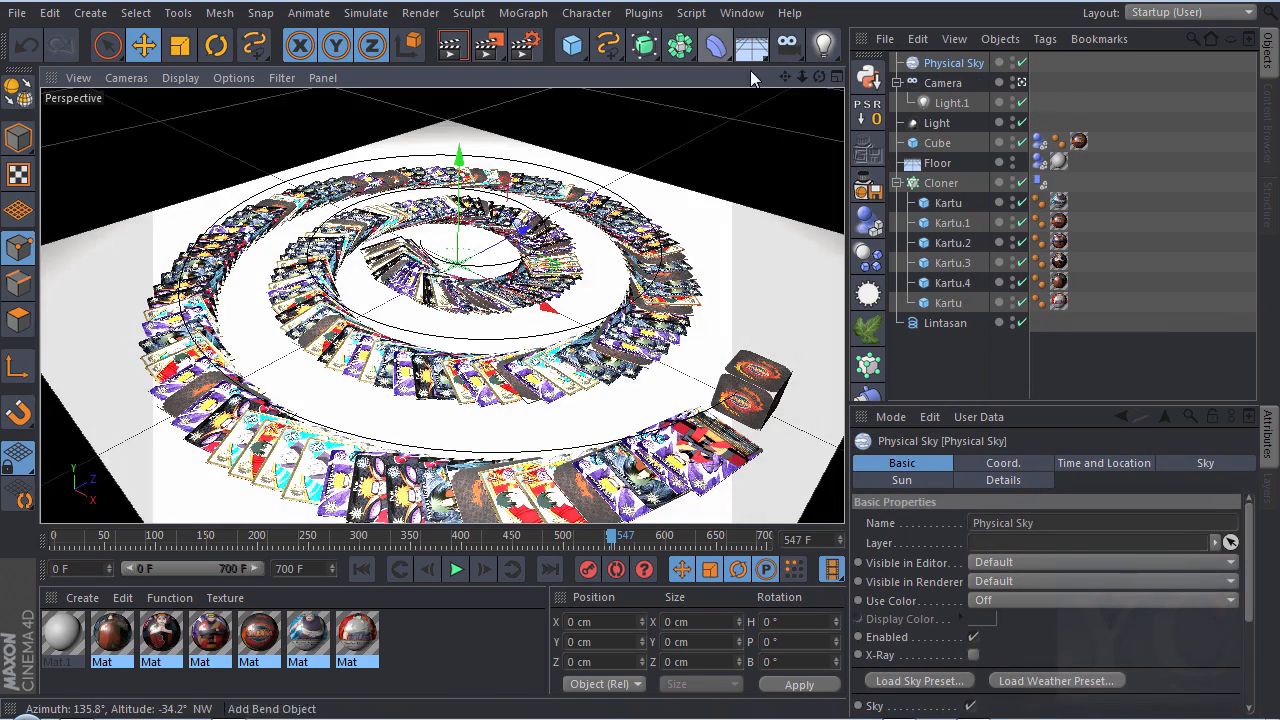
{"action": "left_click_drag", "start_coordinate": [818, 76], "coordinate": [543, 157]}
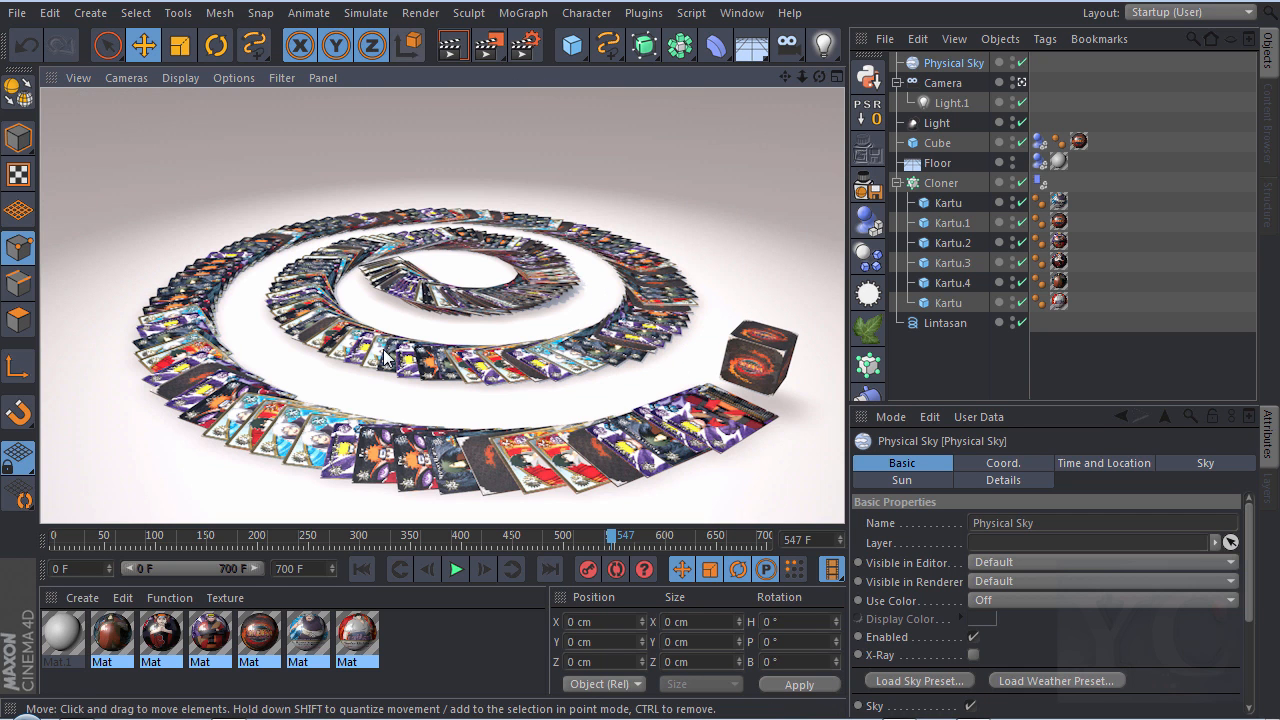
- Add a render effect in the render settings and render the view of the fallen cards
{"action": "left_click", "coordinate": [420, 12]}
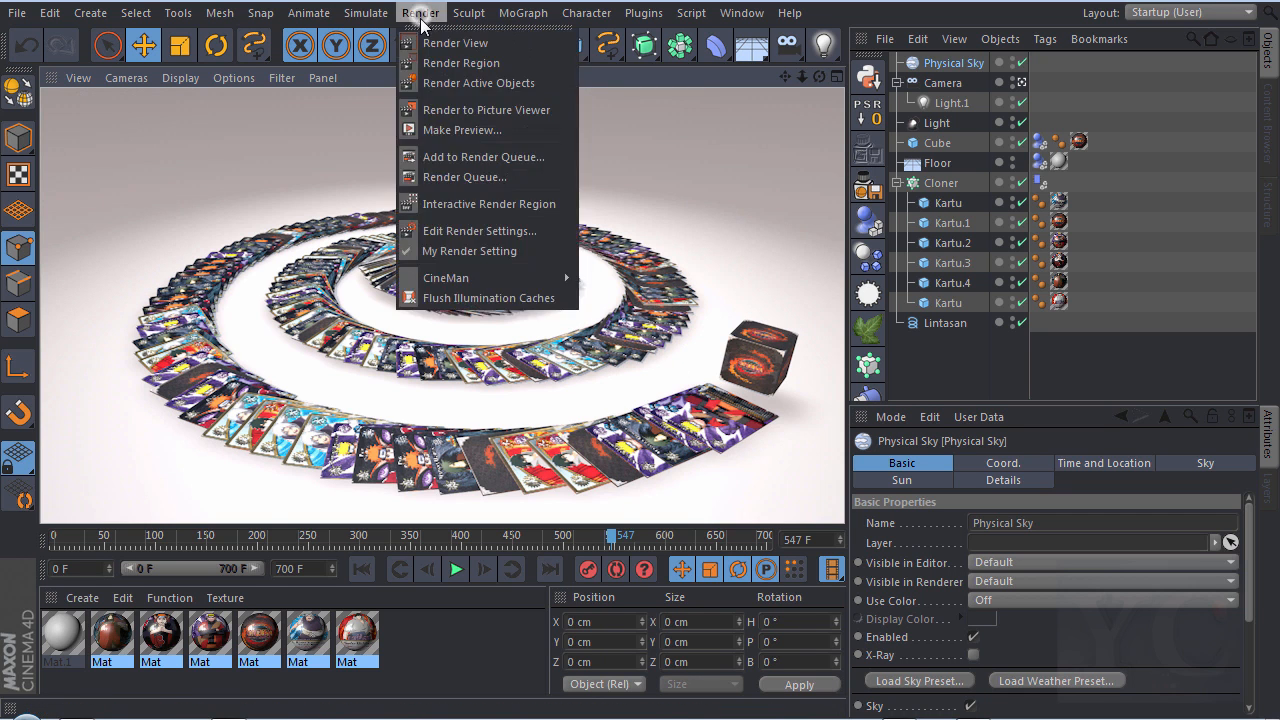
{"action": "left_click", "coordinate": [465, 225]}
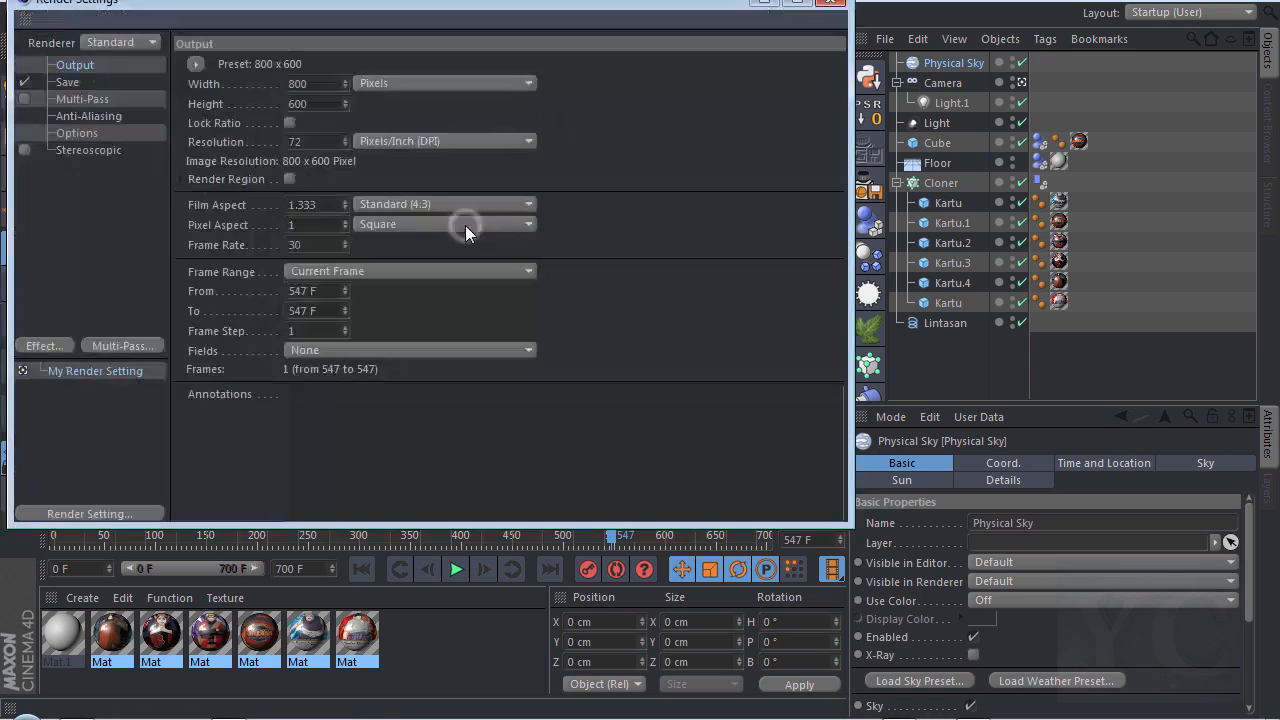
{"action": "left_click", "coordinate": [49, 345]}
{"action": "left_click", "coordinate": [157, 283]}
{"action": "left_click", "coordinate": [841, 8]}
{"action": "left_click", "coordinate": [451, 44]}
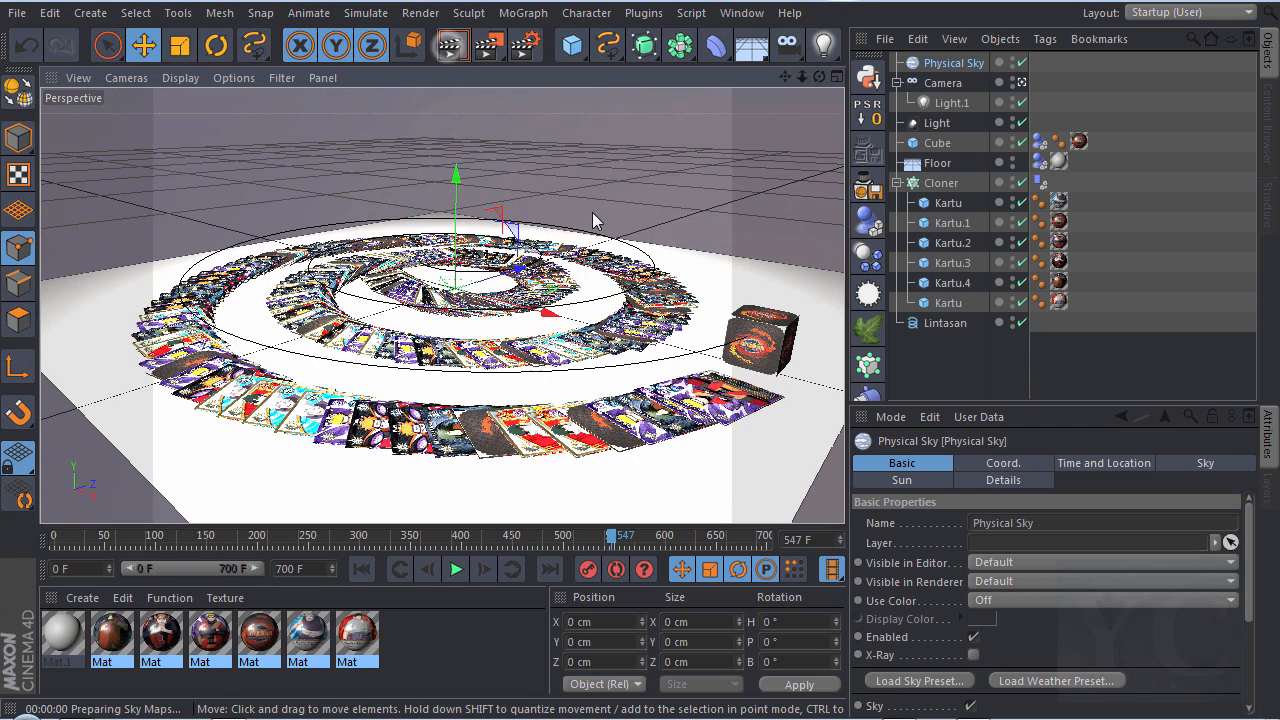